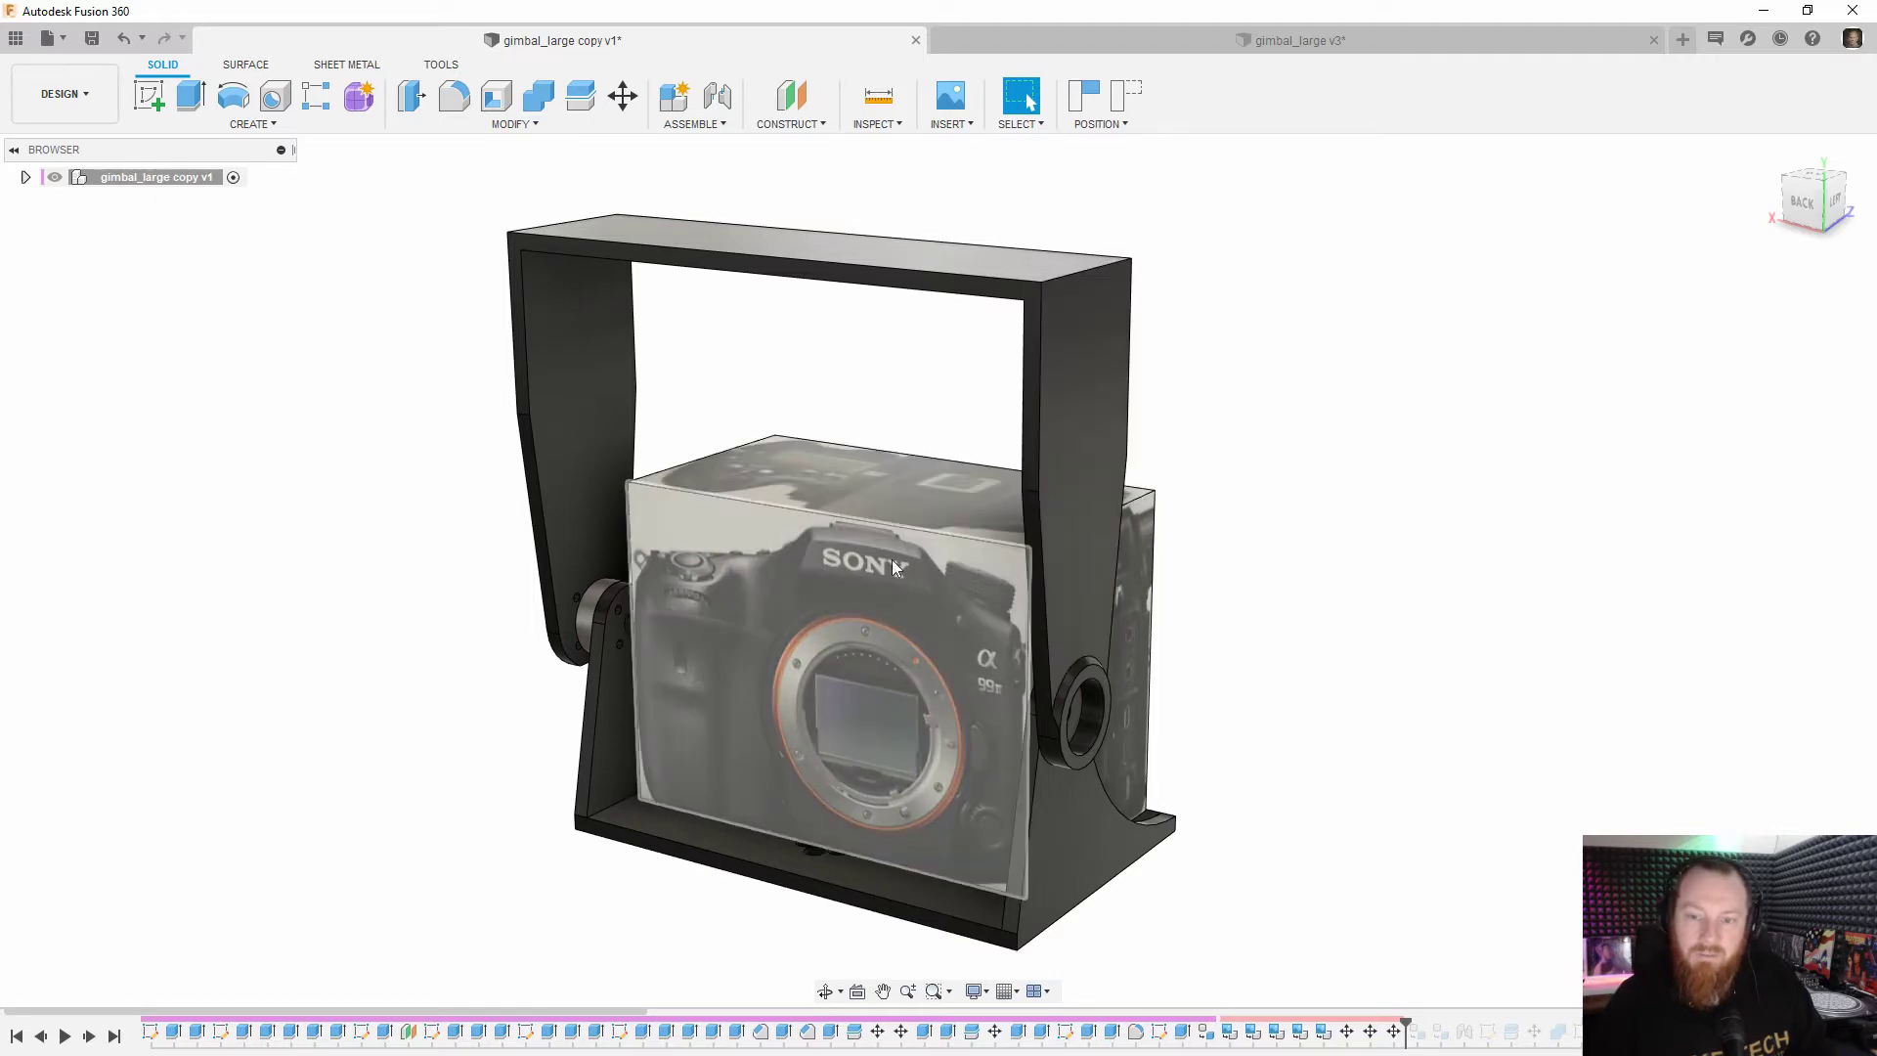
shift+middle_drag(1077, 582, 1007, 654)
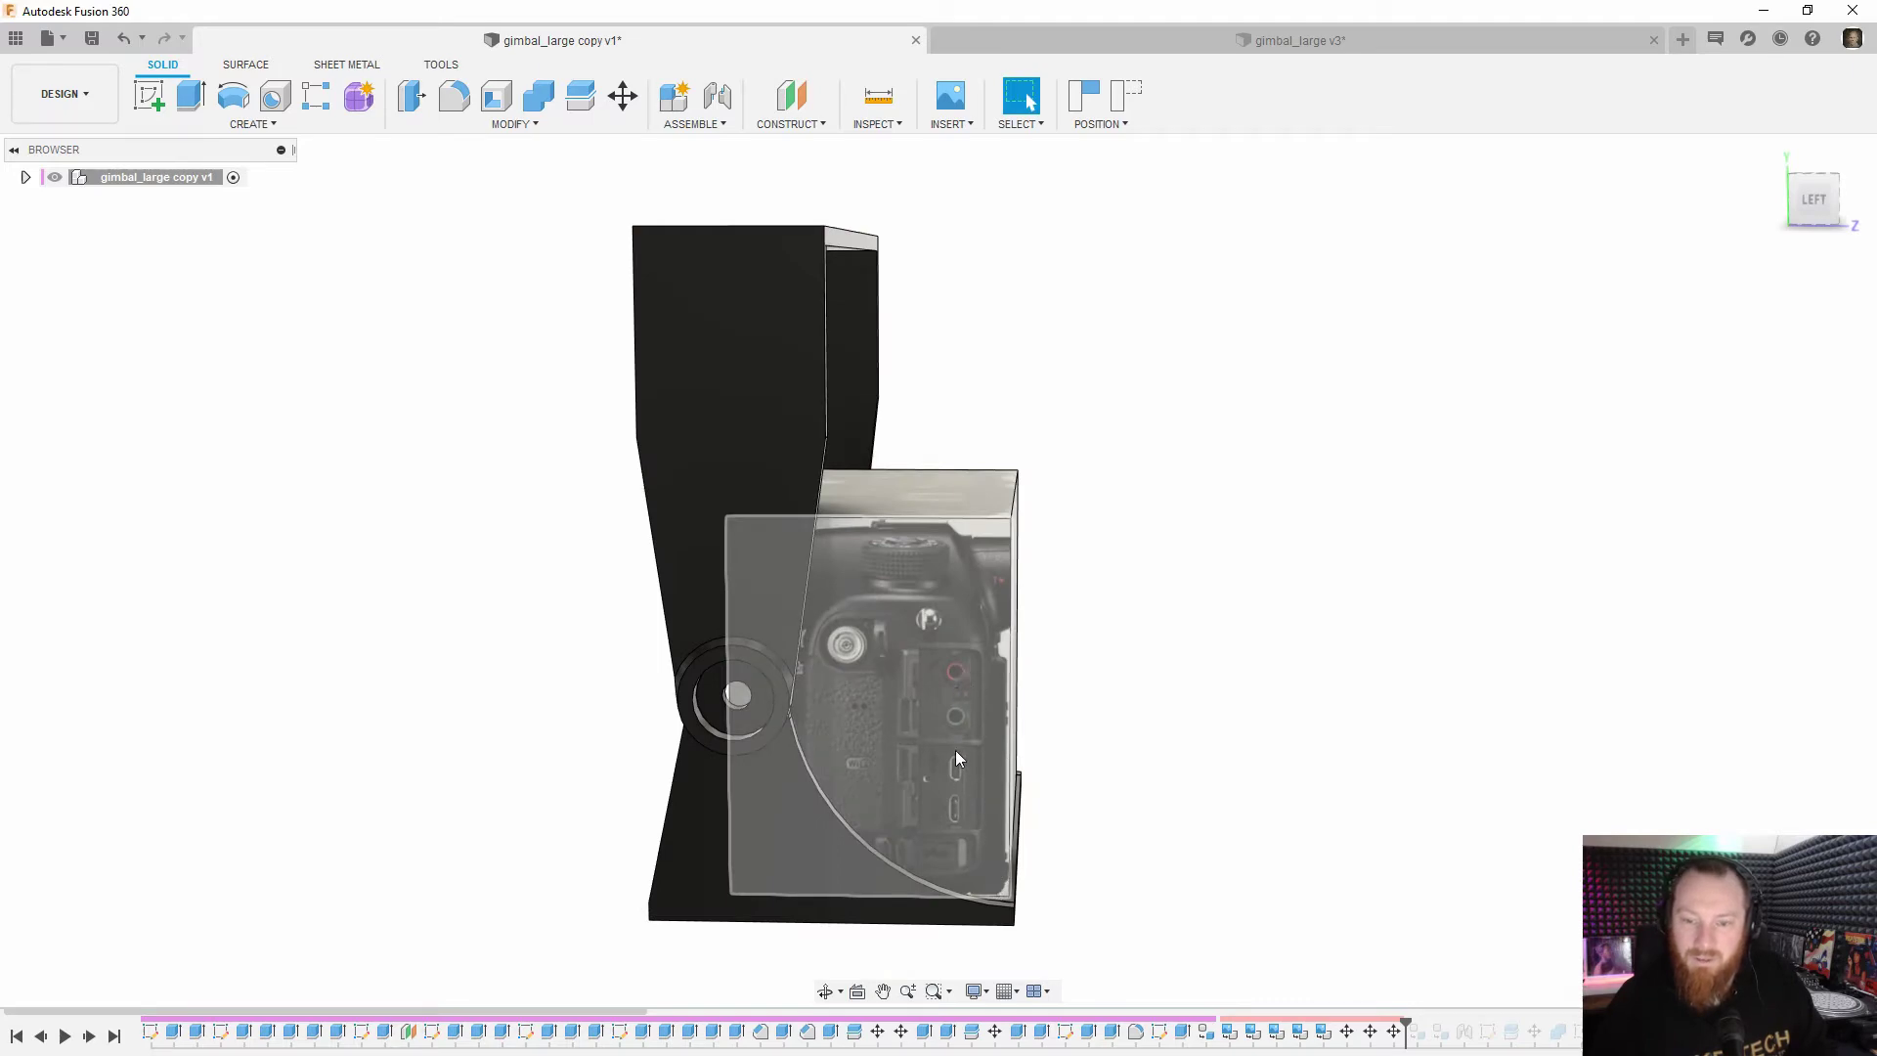
shift+middle_drag(956, 672, 844, 725)
shift+middle_drag(914, 649, 1135, 653)
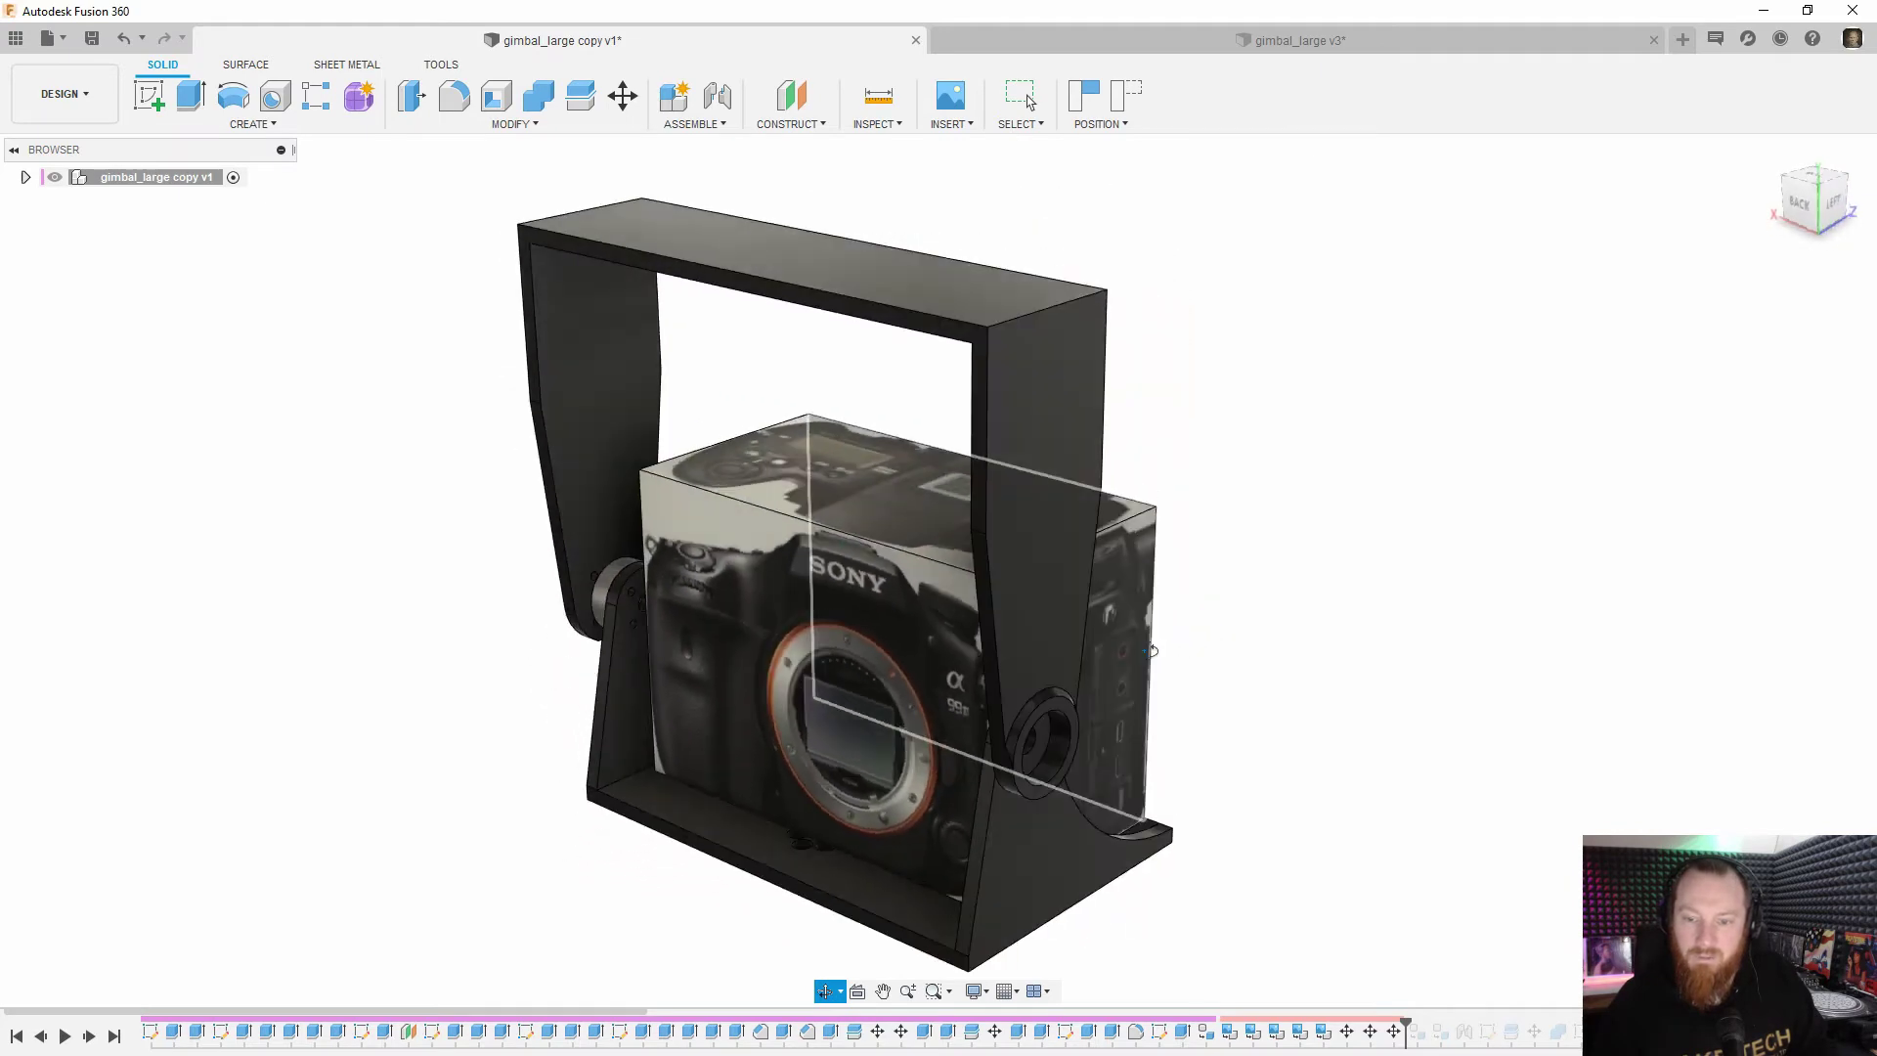
key(Escape)
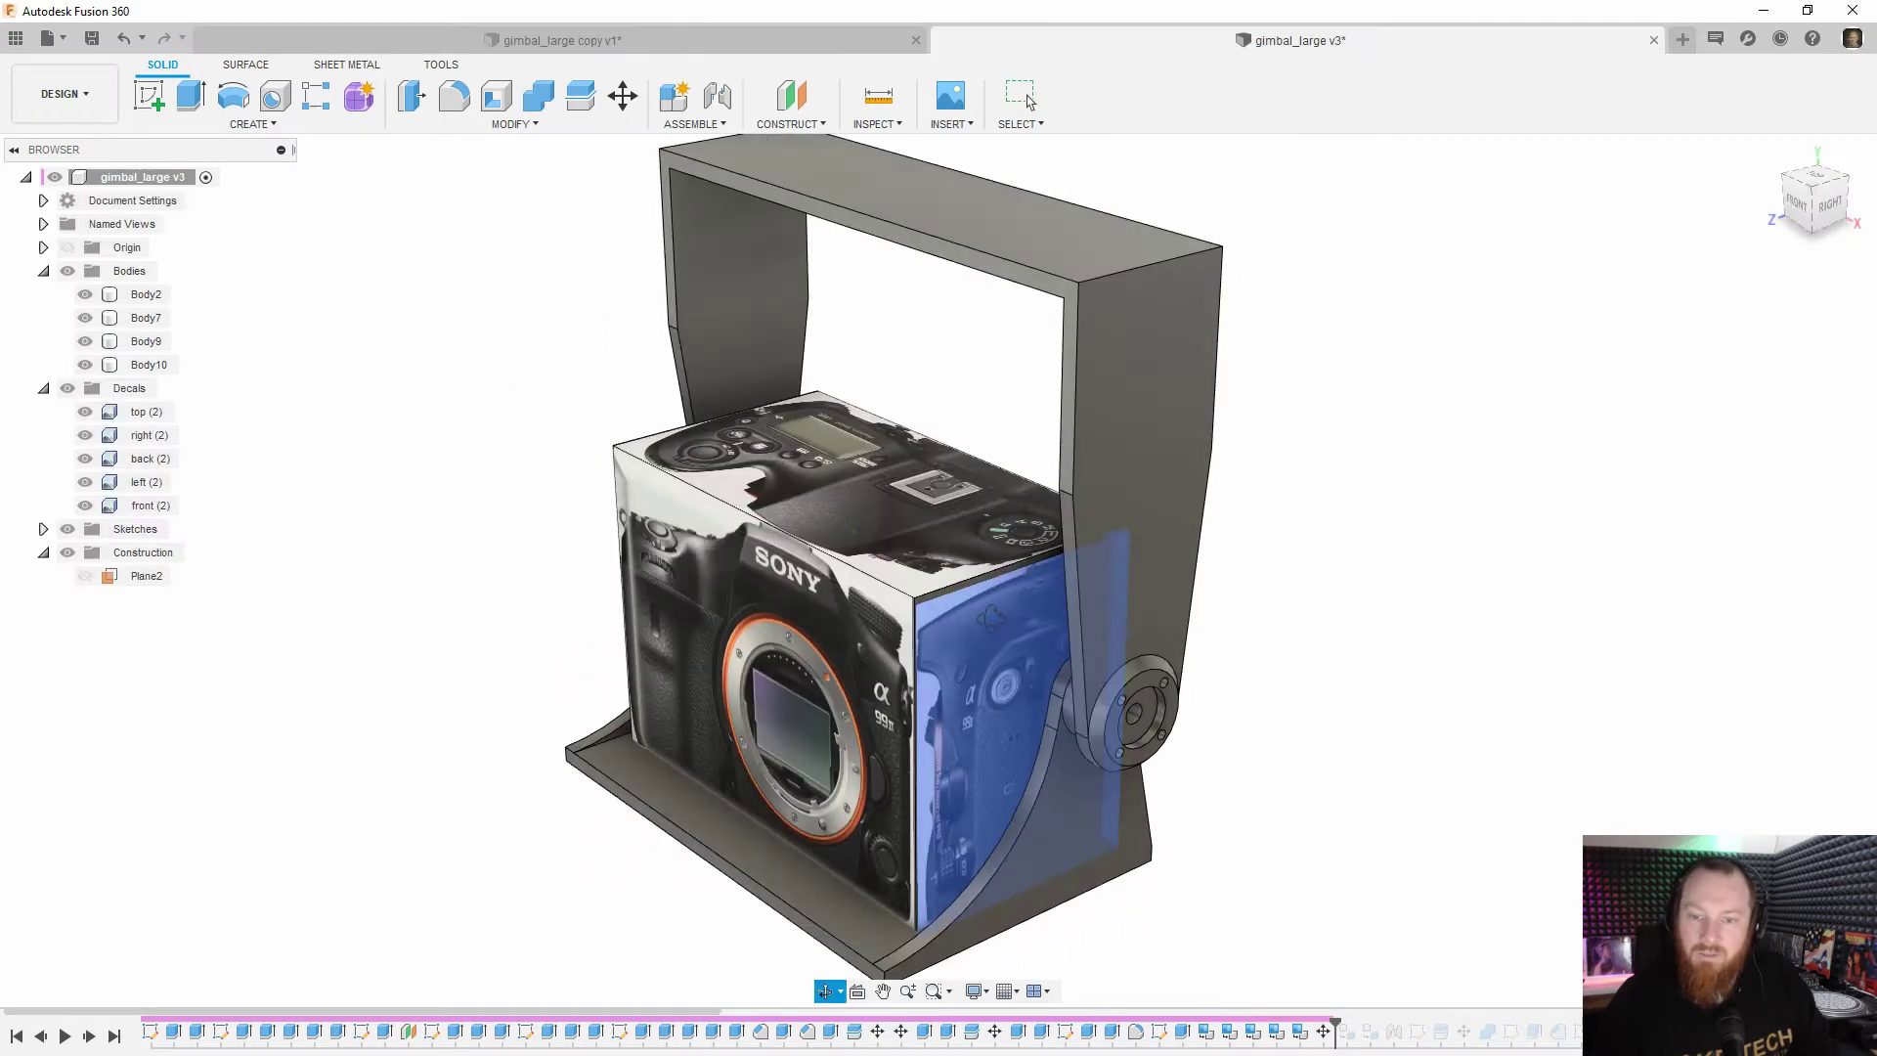
Examine the camera image decals on the front, side, top and back faces of the box in gimbal_large v3
click(69, 390)
click(69, 391)
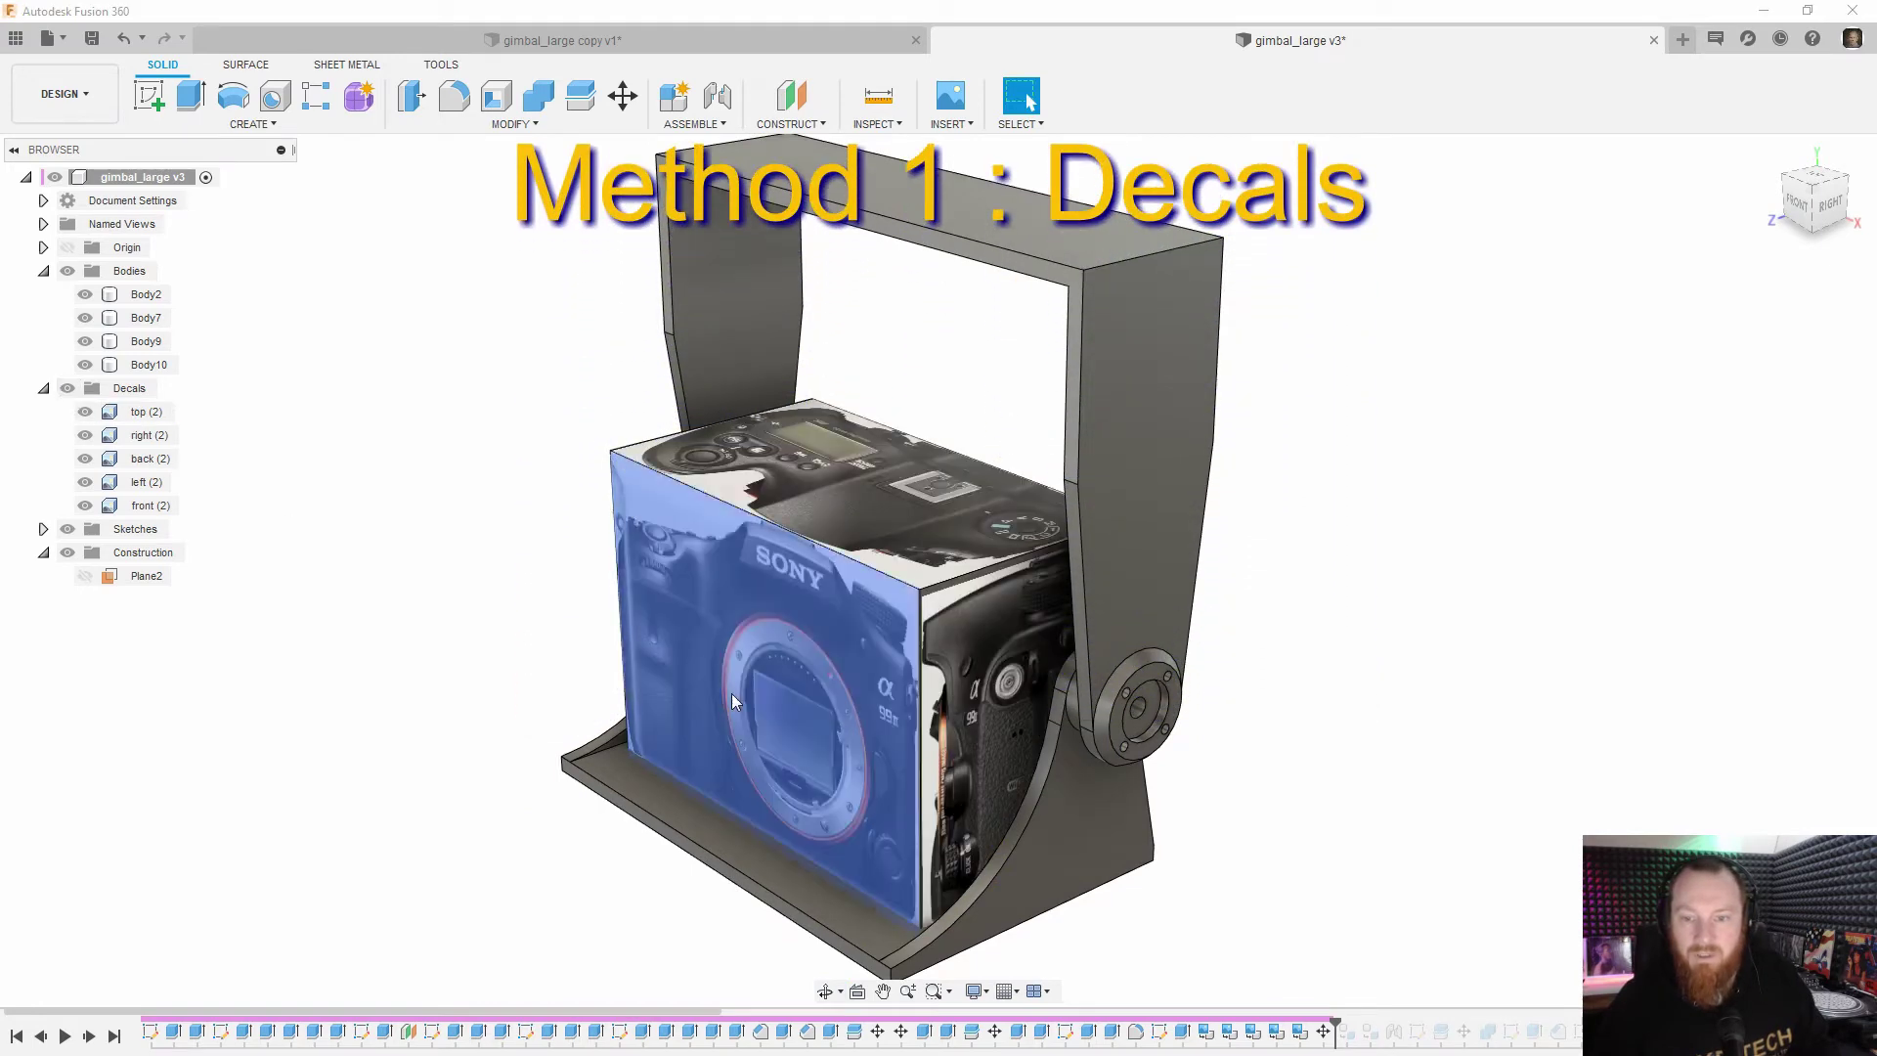
scroll(901, 593, up, 3)
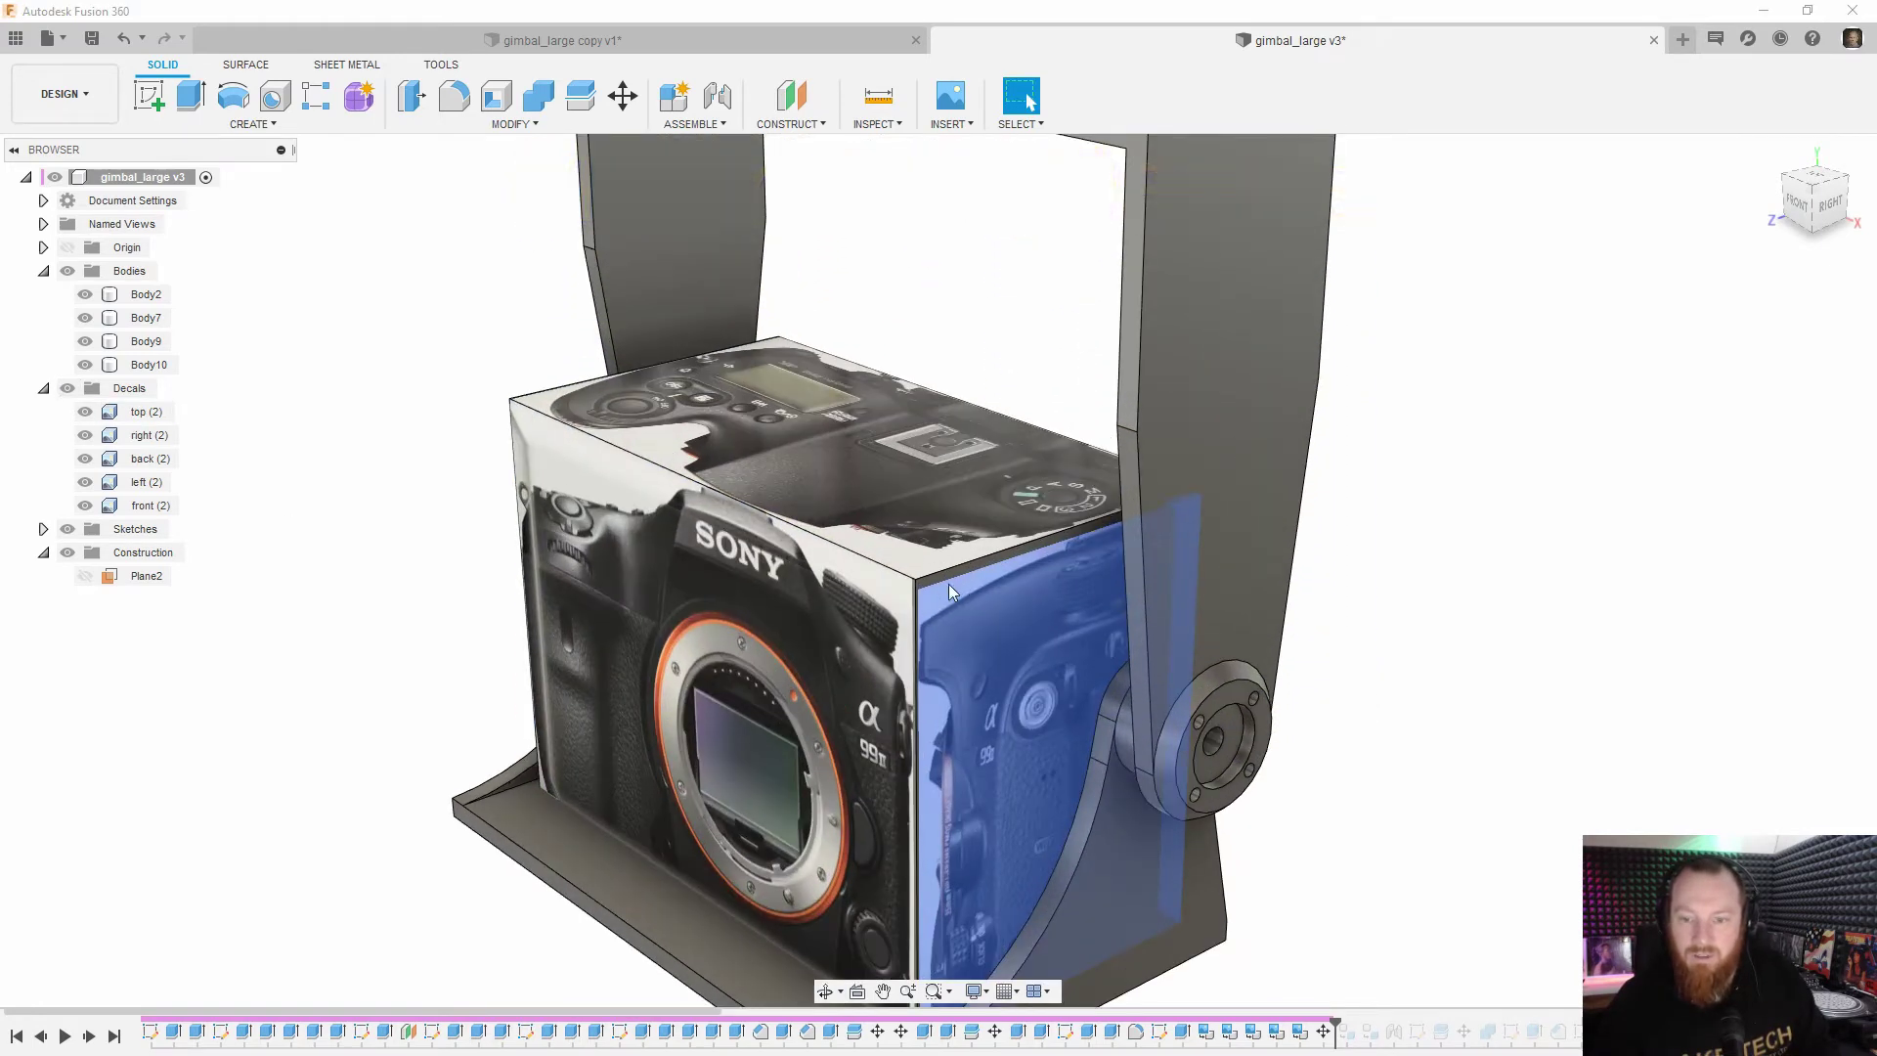
shift+middle_drag(902, 593, 894, 633)
middle_drag(489, 741, 859, 591)
middle_drag(779, 666, 788, 612)
shift+middle_drag(518, 562, 887, 676)
mouse_move(760, 617)
shift+middle_down()
mouse_move(846, 619)
mouse_move(779, 643)
shift+middle_up()
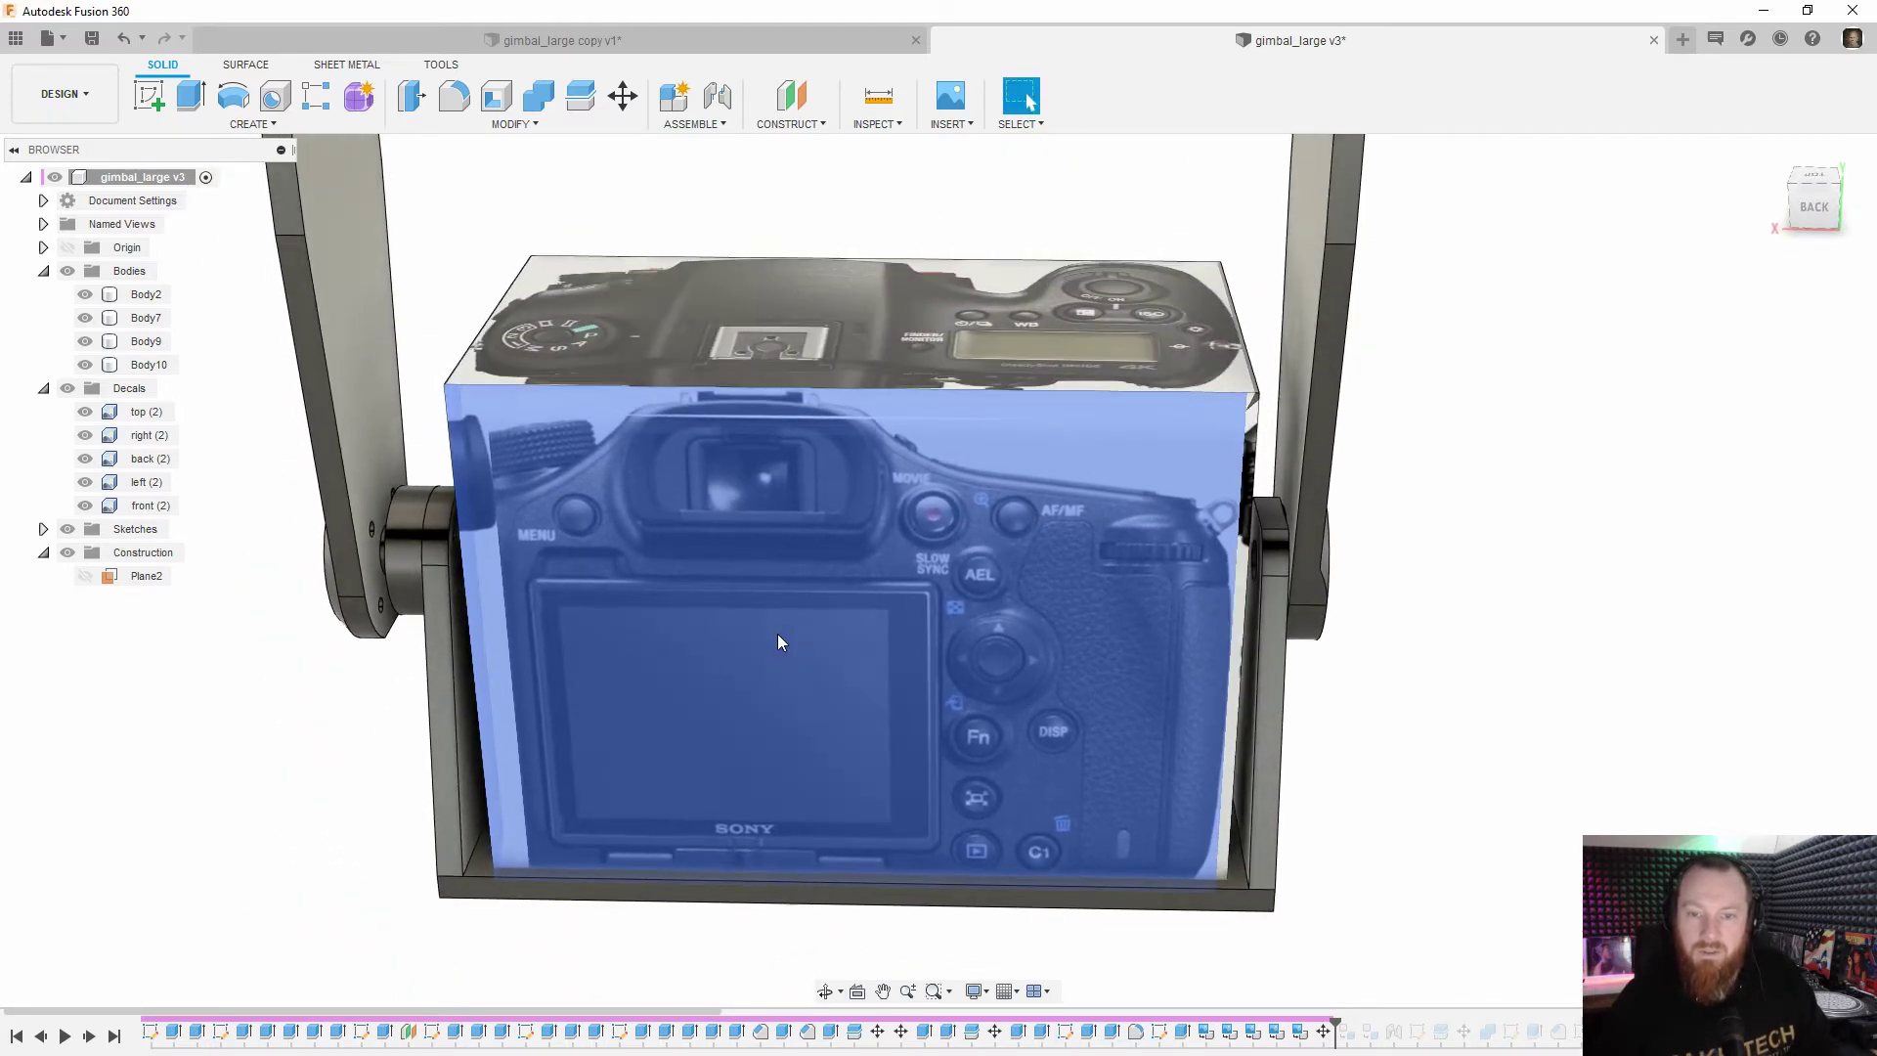
shift+middle_drag(1055, 537, 987, 527)
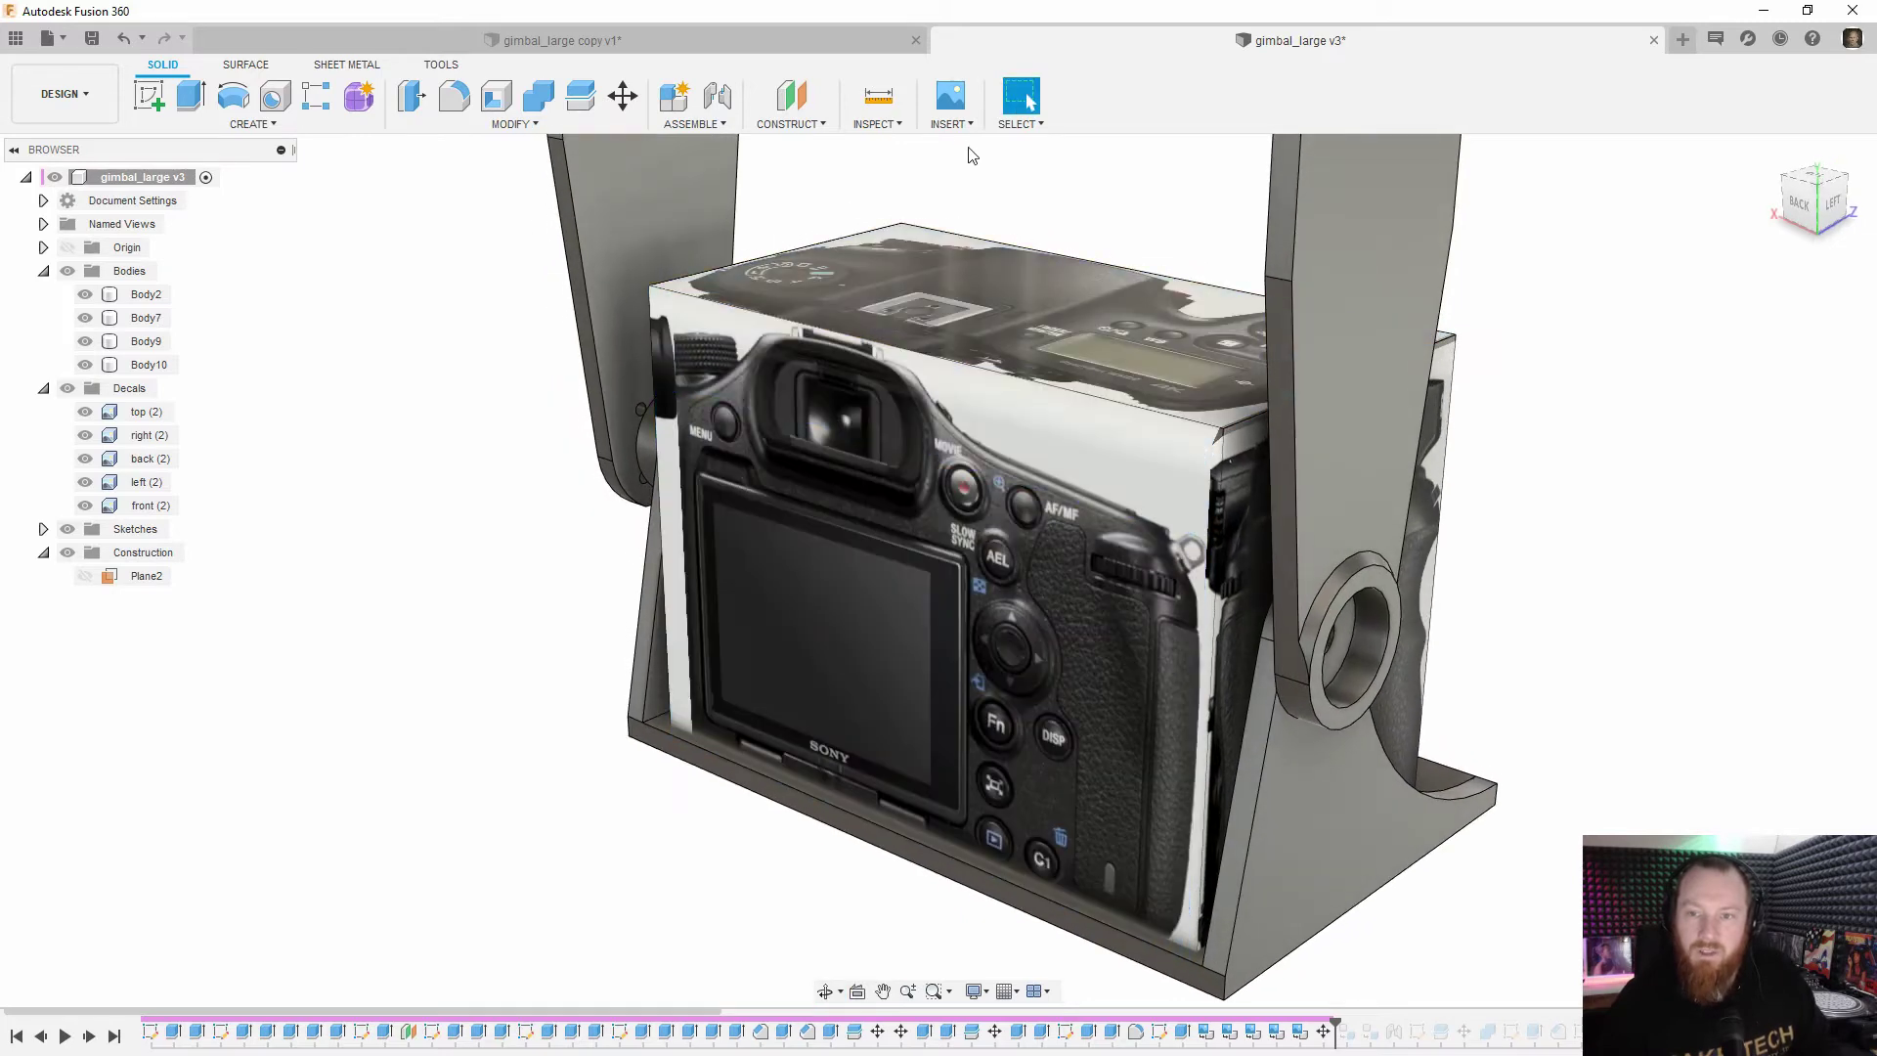
click(963, 130)
click(964, 169)
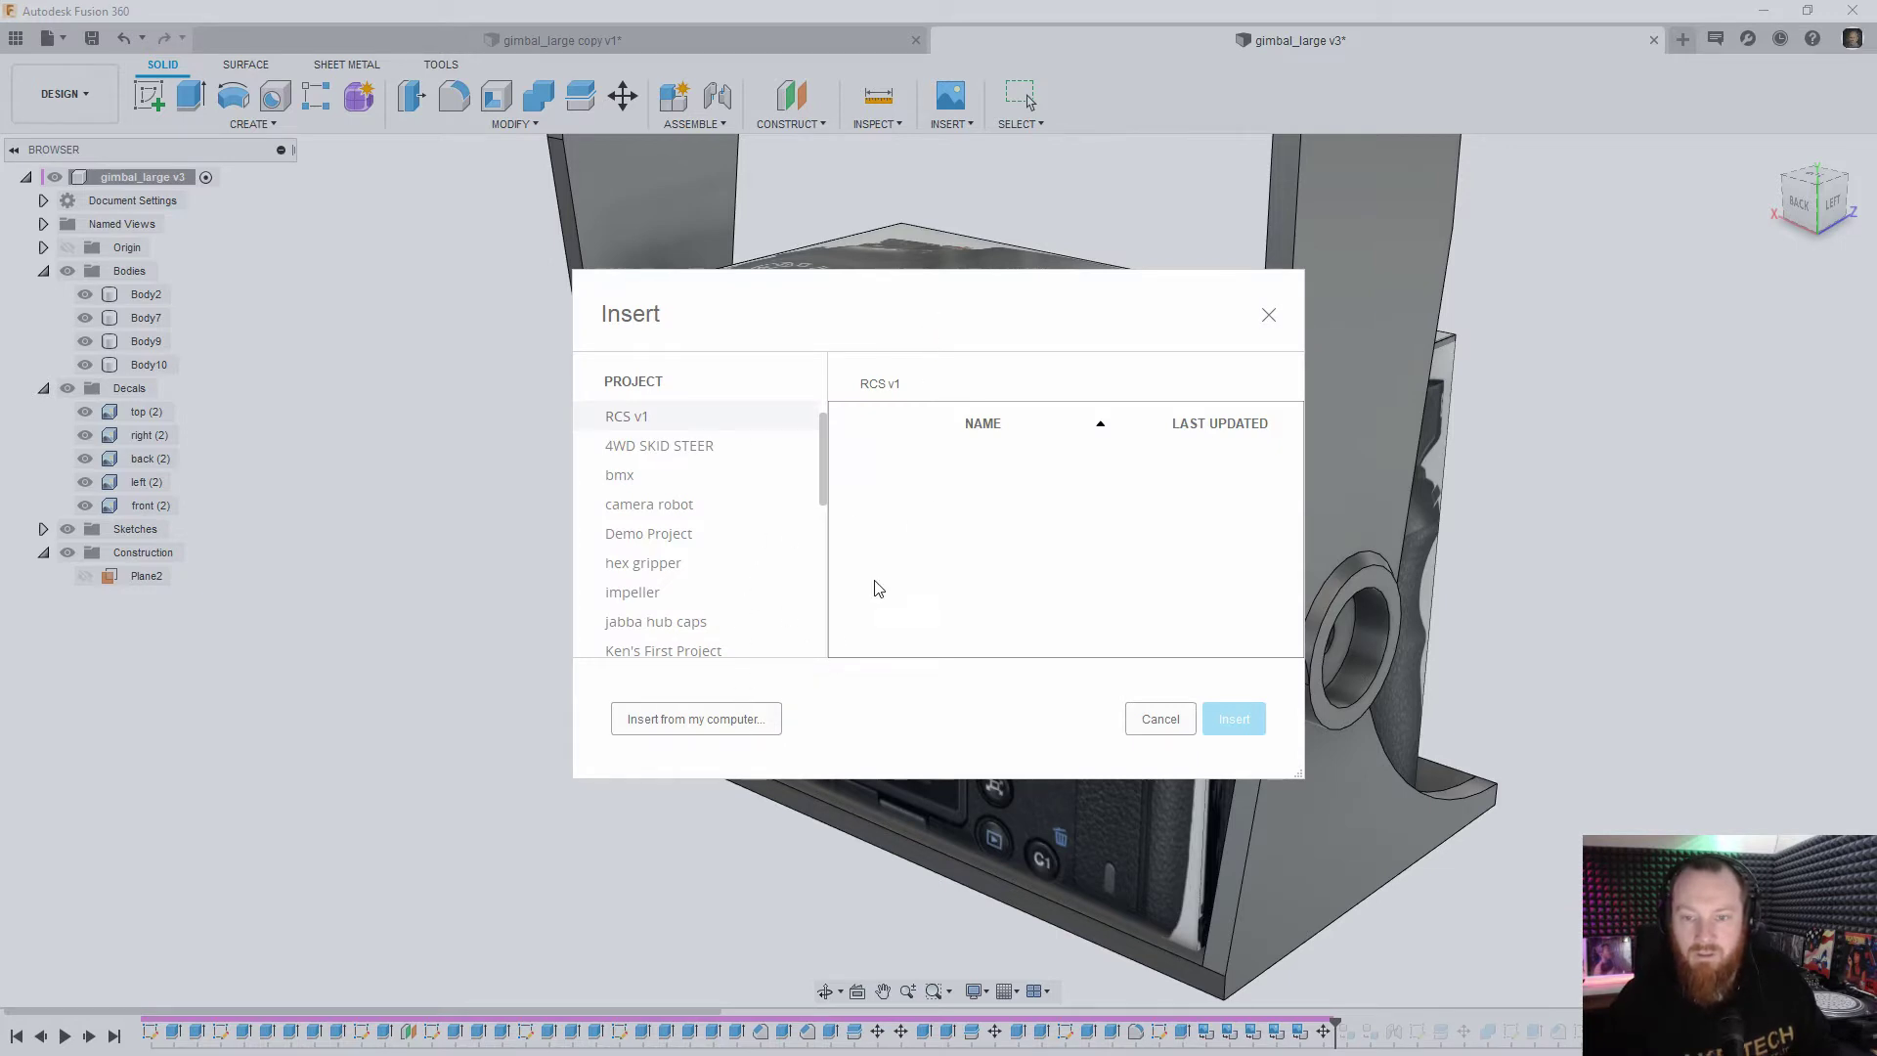
click(768, 719)
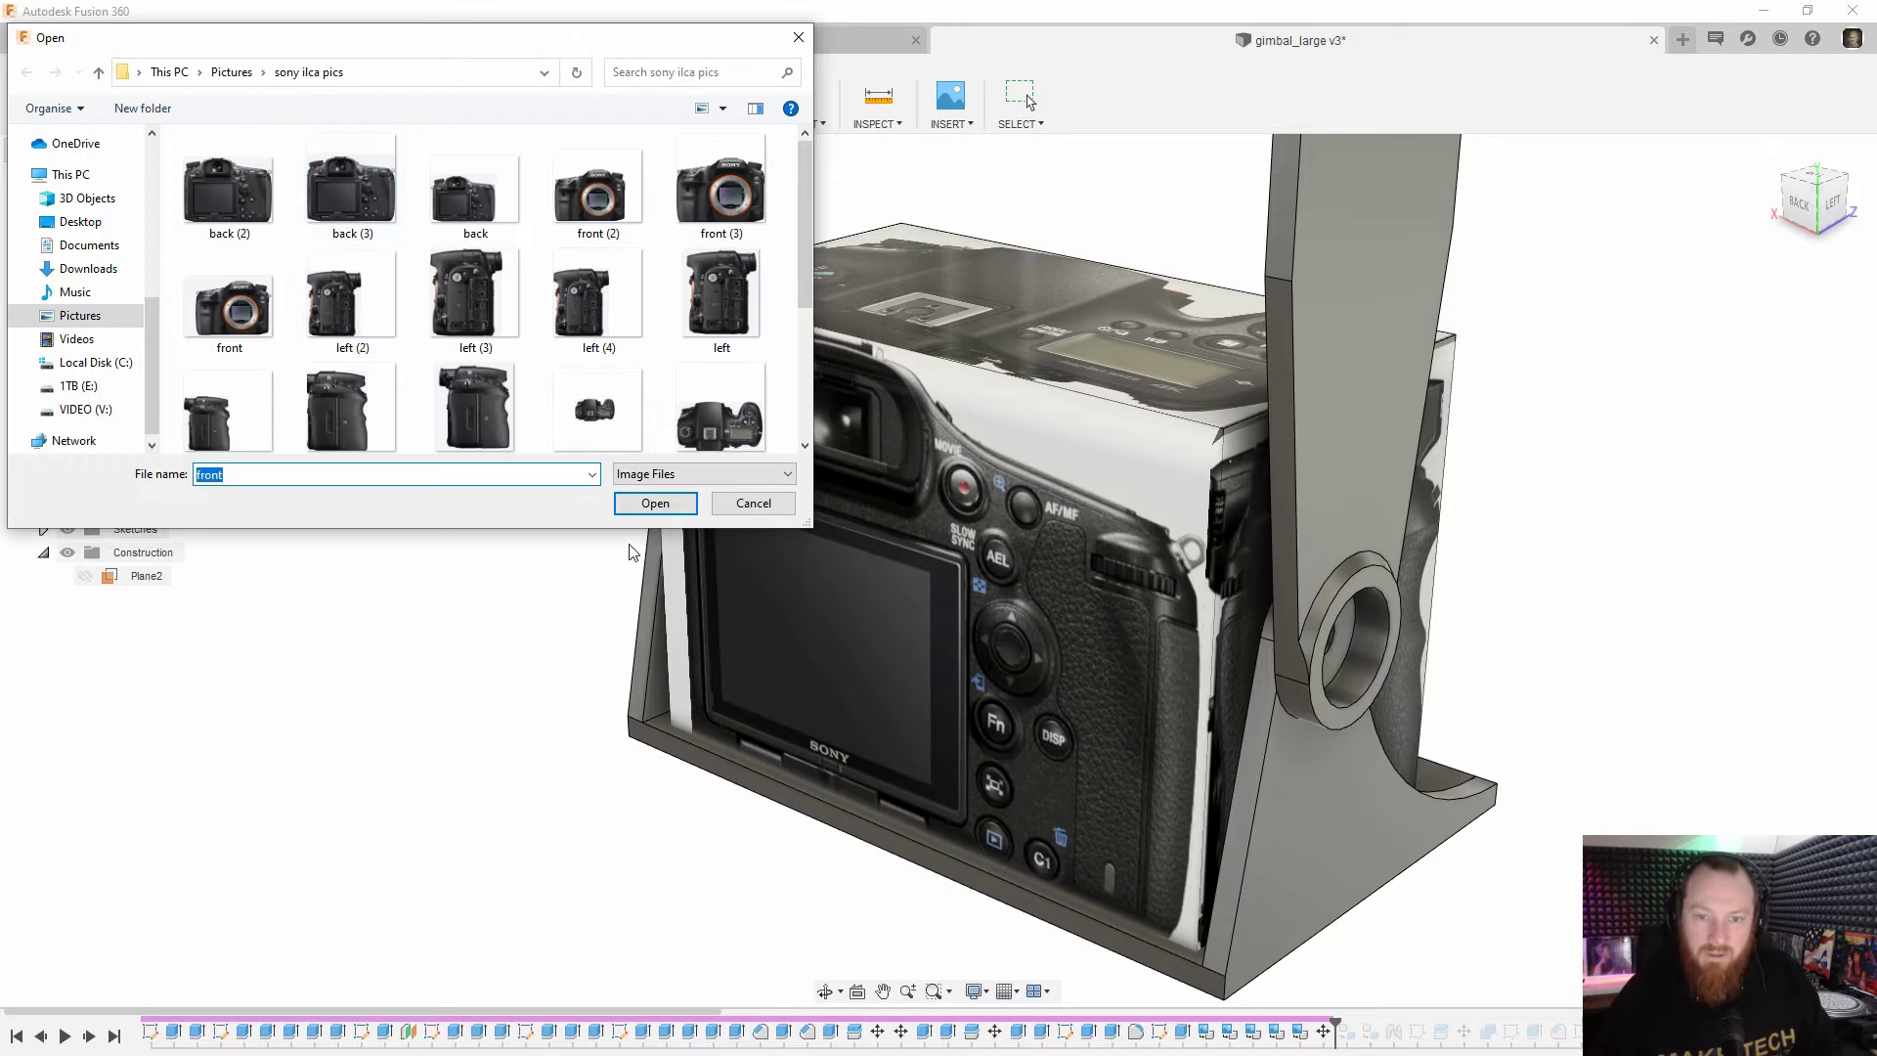
click(749, 504)
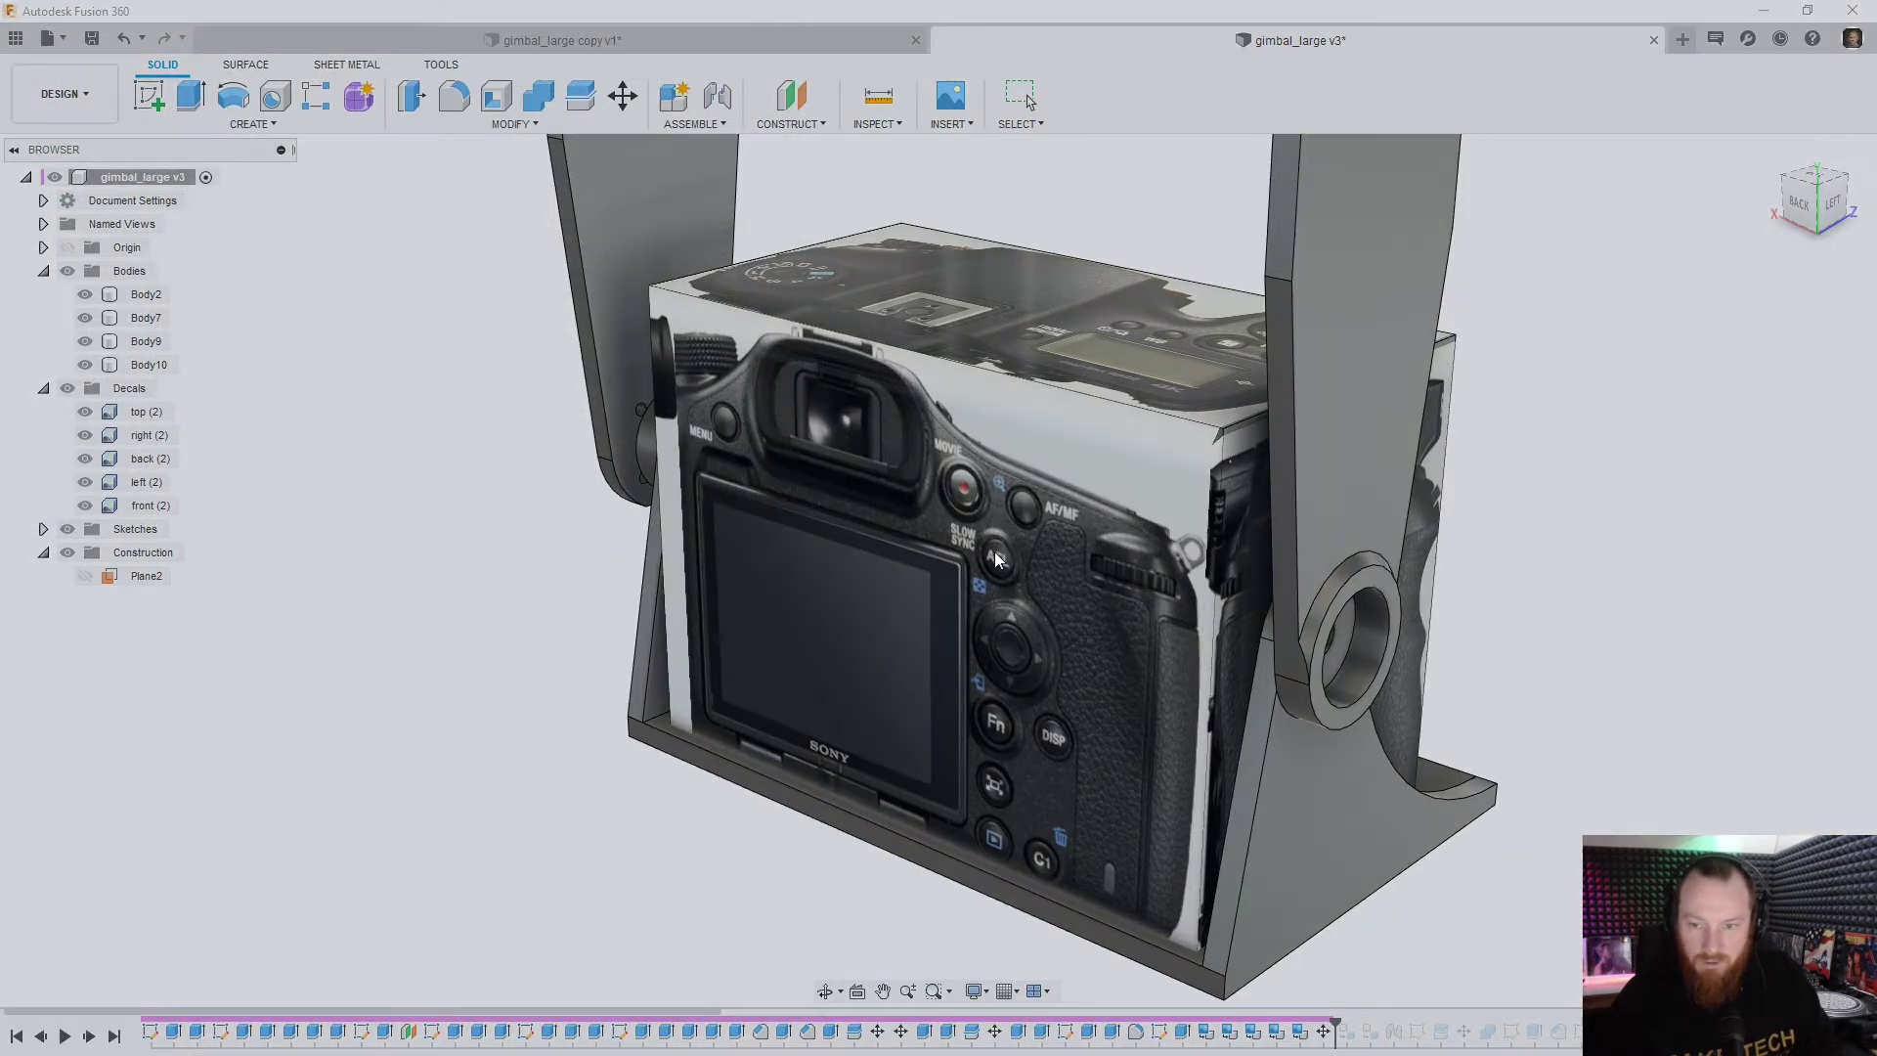
click(1156, 719)
Try to shrink the decal on the back face of the camera box to a plane scale of about 0.74
click(925, 553)
right_click(935, 551)
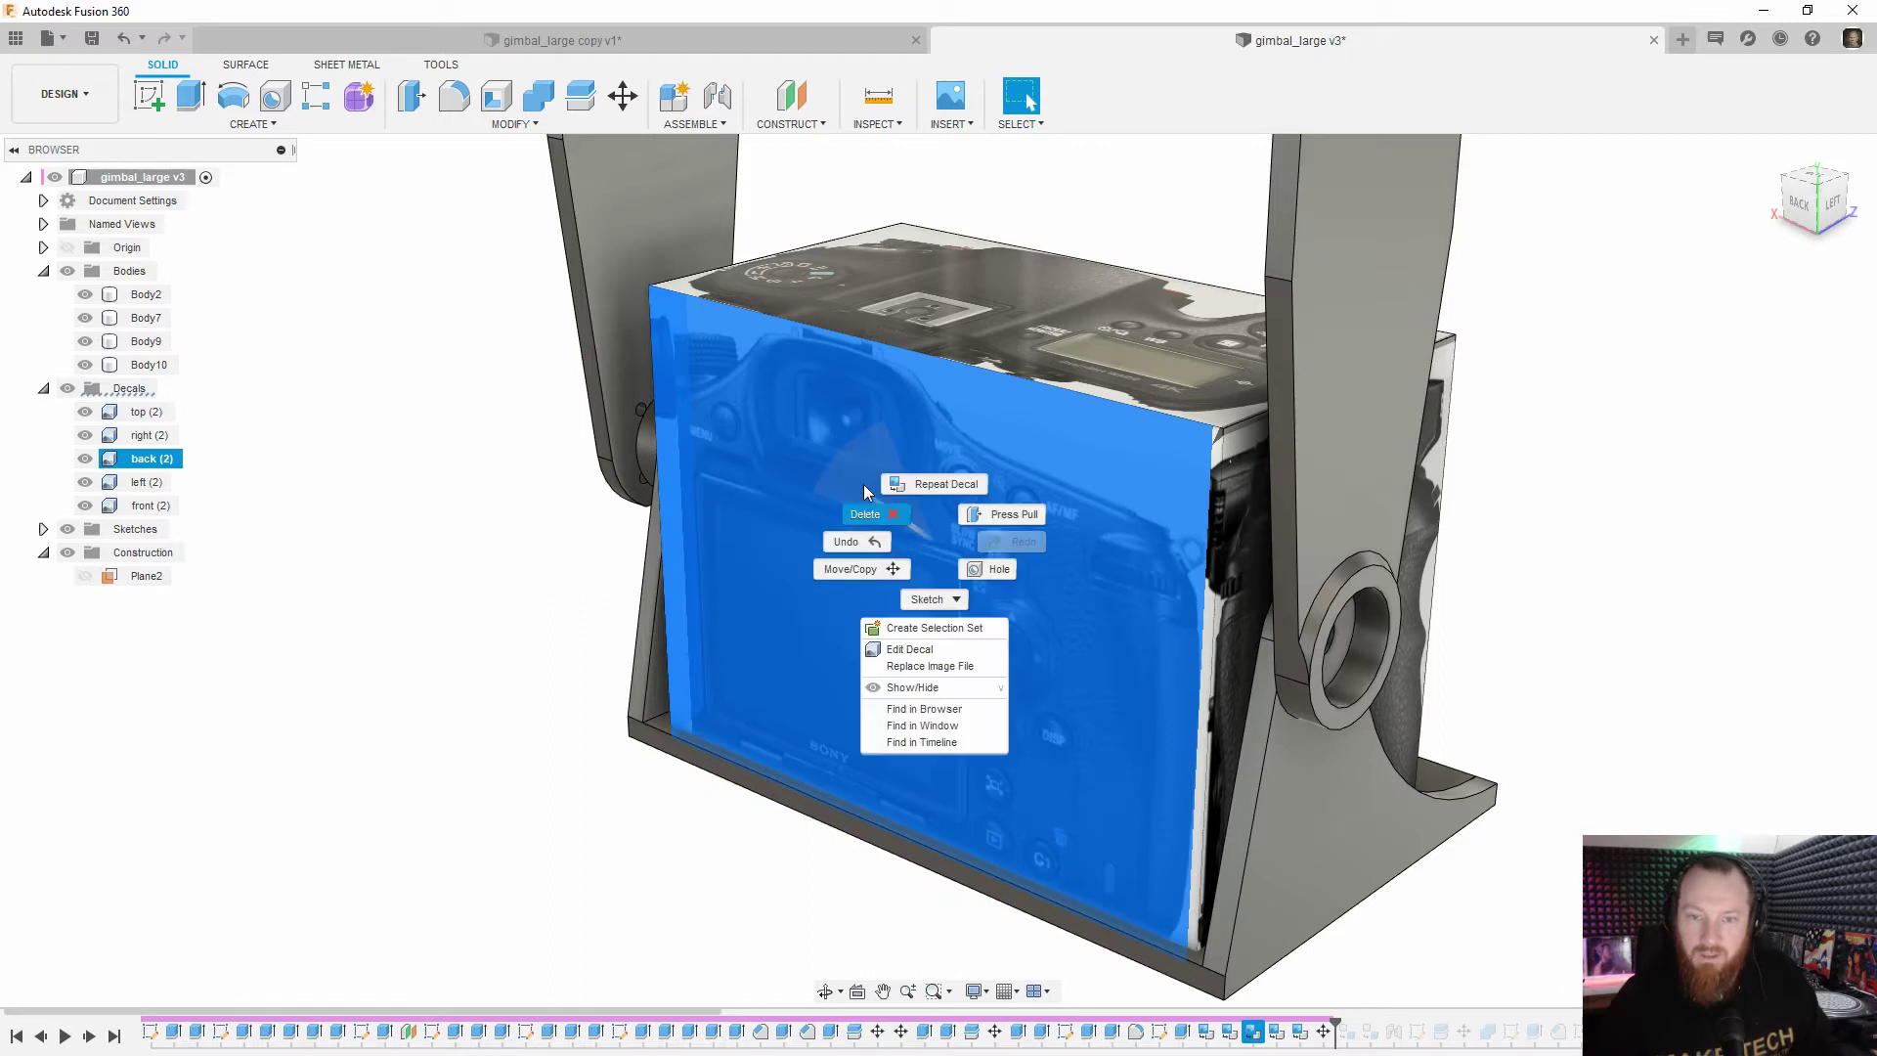
click(936, 650)
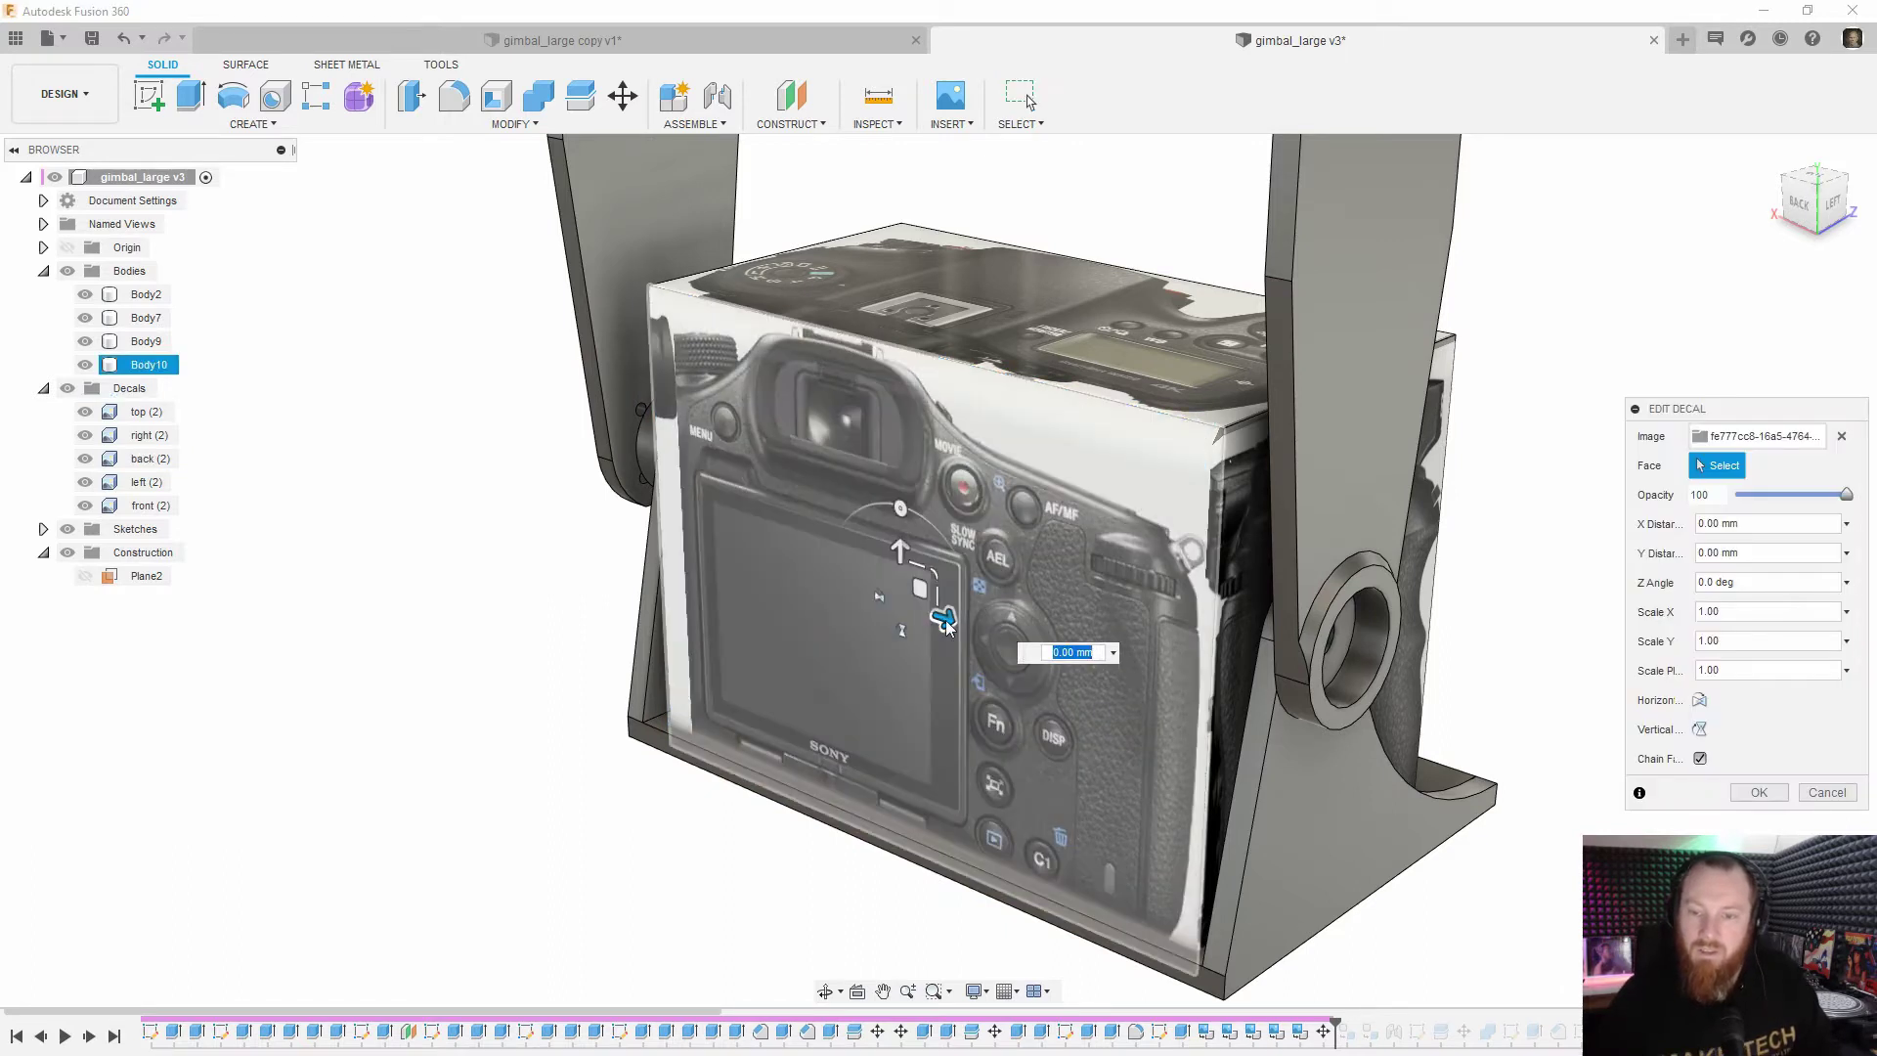
drag(924, 589, 936, 581)
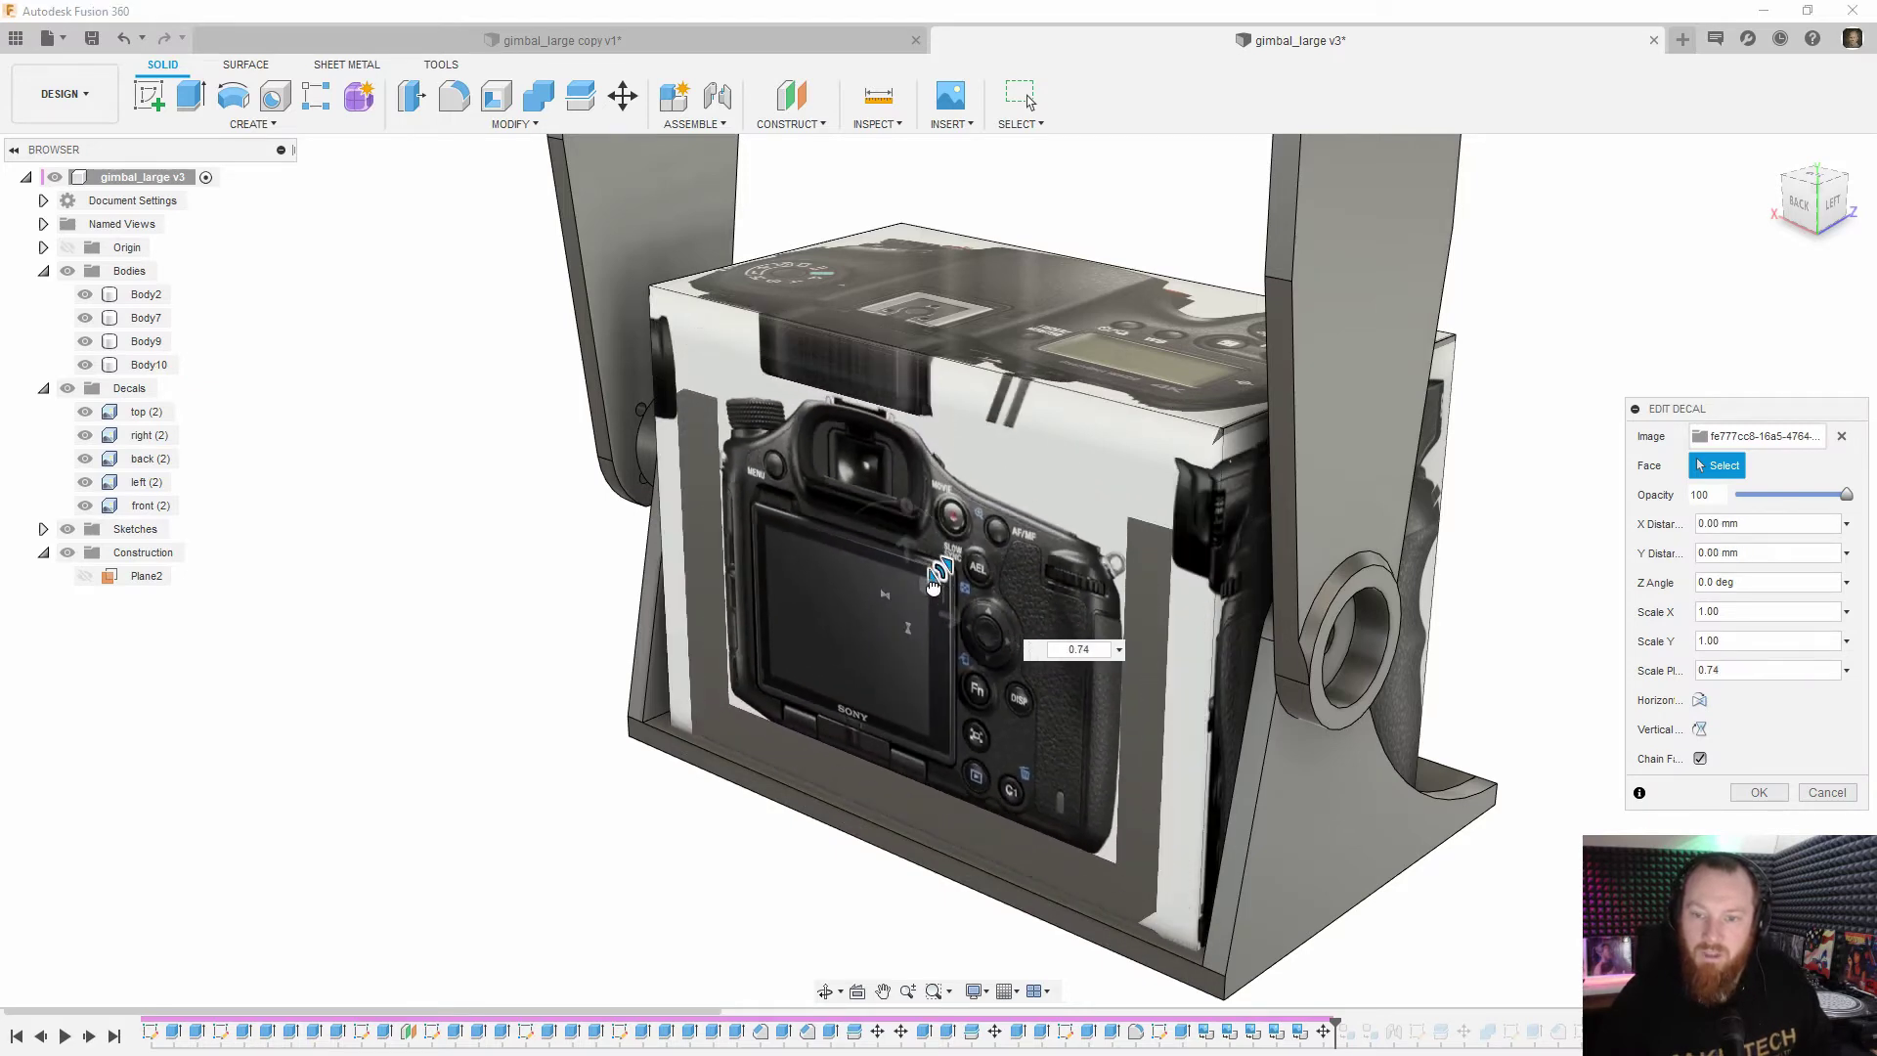
mouse_move(906, 507)
mouse_down()
mouse_move(922, 511)
mouse_move(906, 507)
mouse_up()
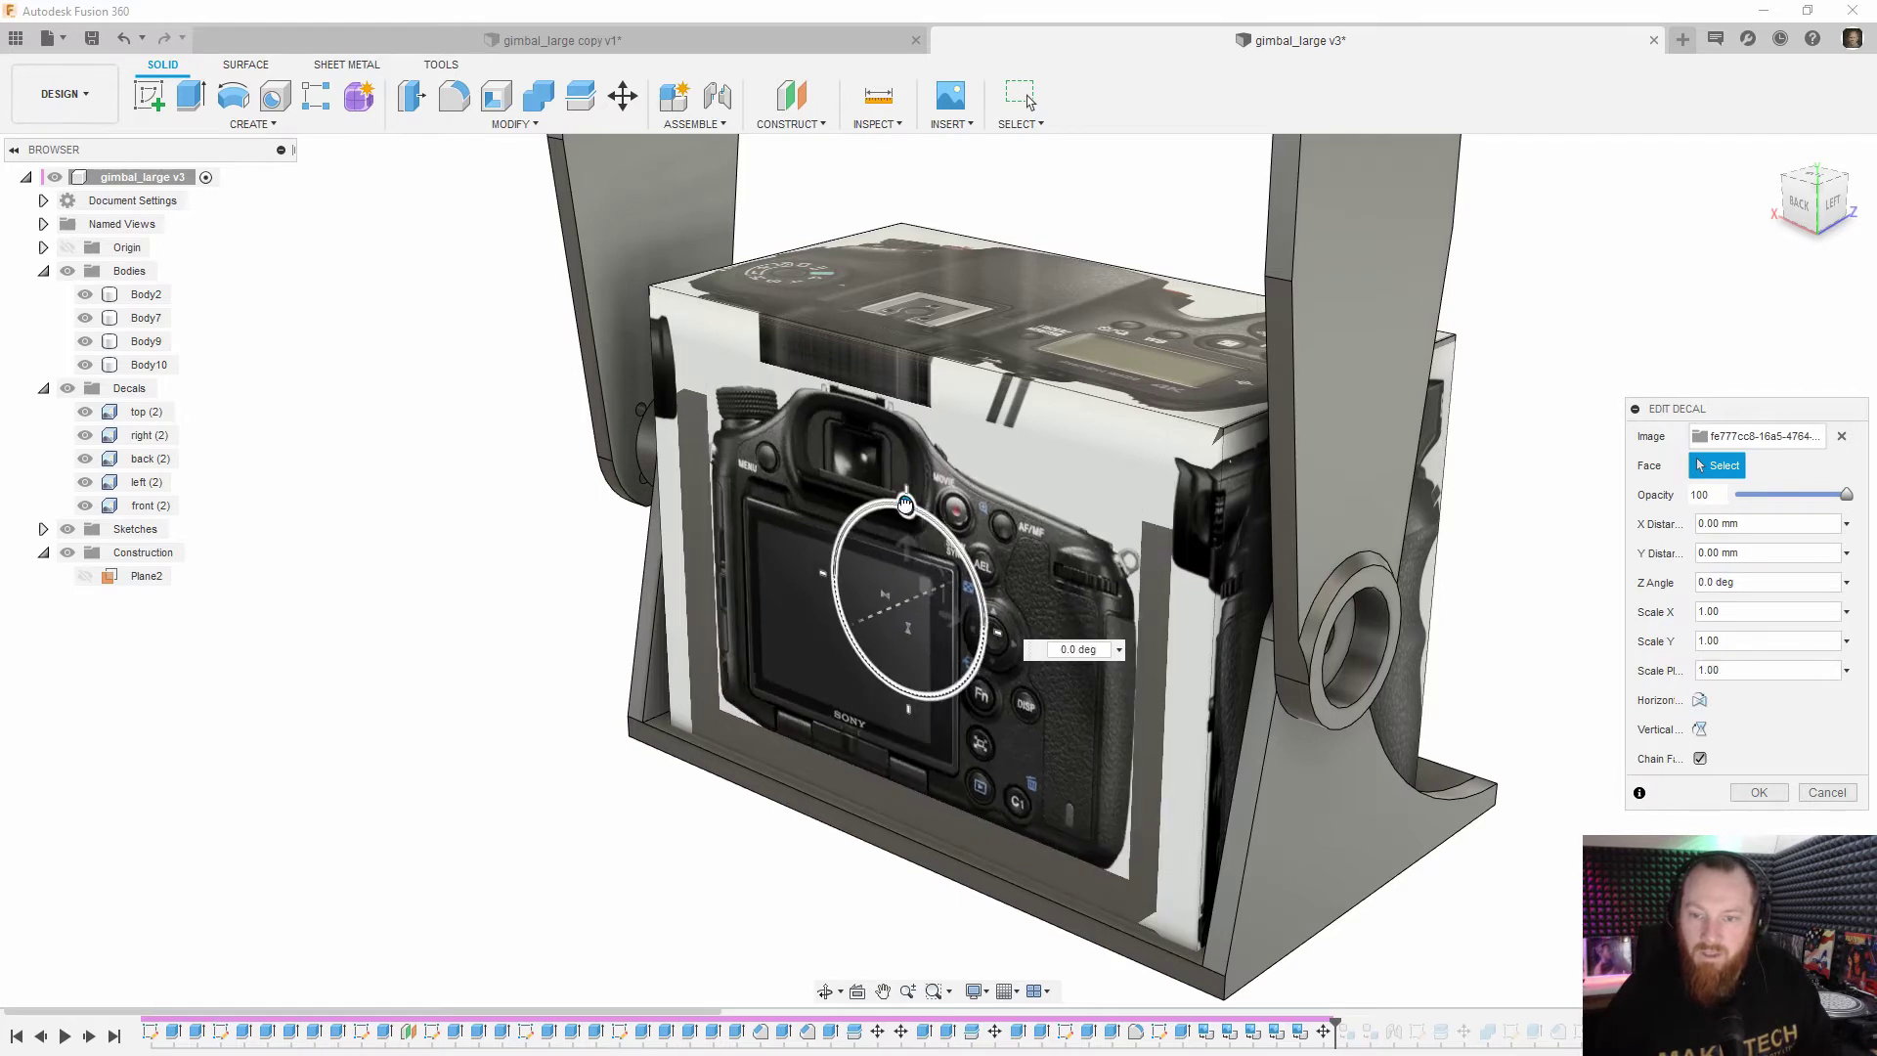
click(1824, 793)
Move the camera box body out of the gimbal so it sits beside the frame
shift+middle_drag(1036, 469, 1354, 470)
shift+middle_drag(816, 524, 1115, 547)
scroll(834, 640, down, 2)
shift+middle_drag(809, 630, 727, 675)
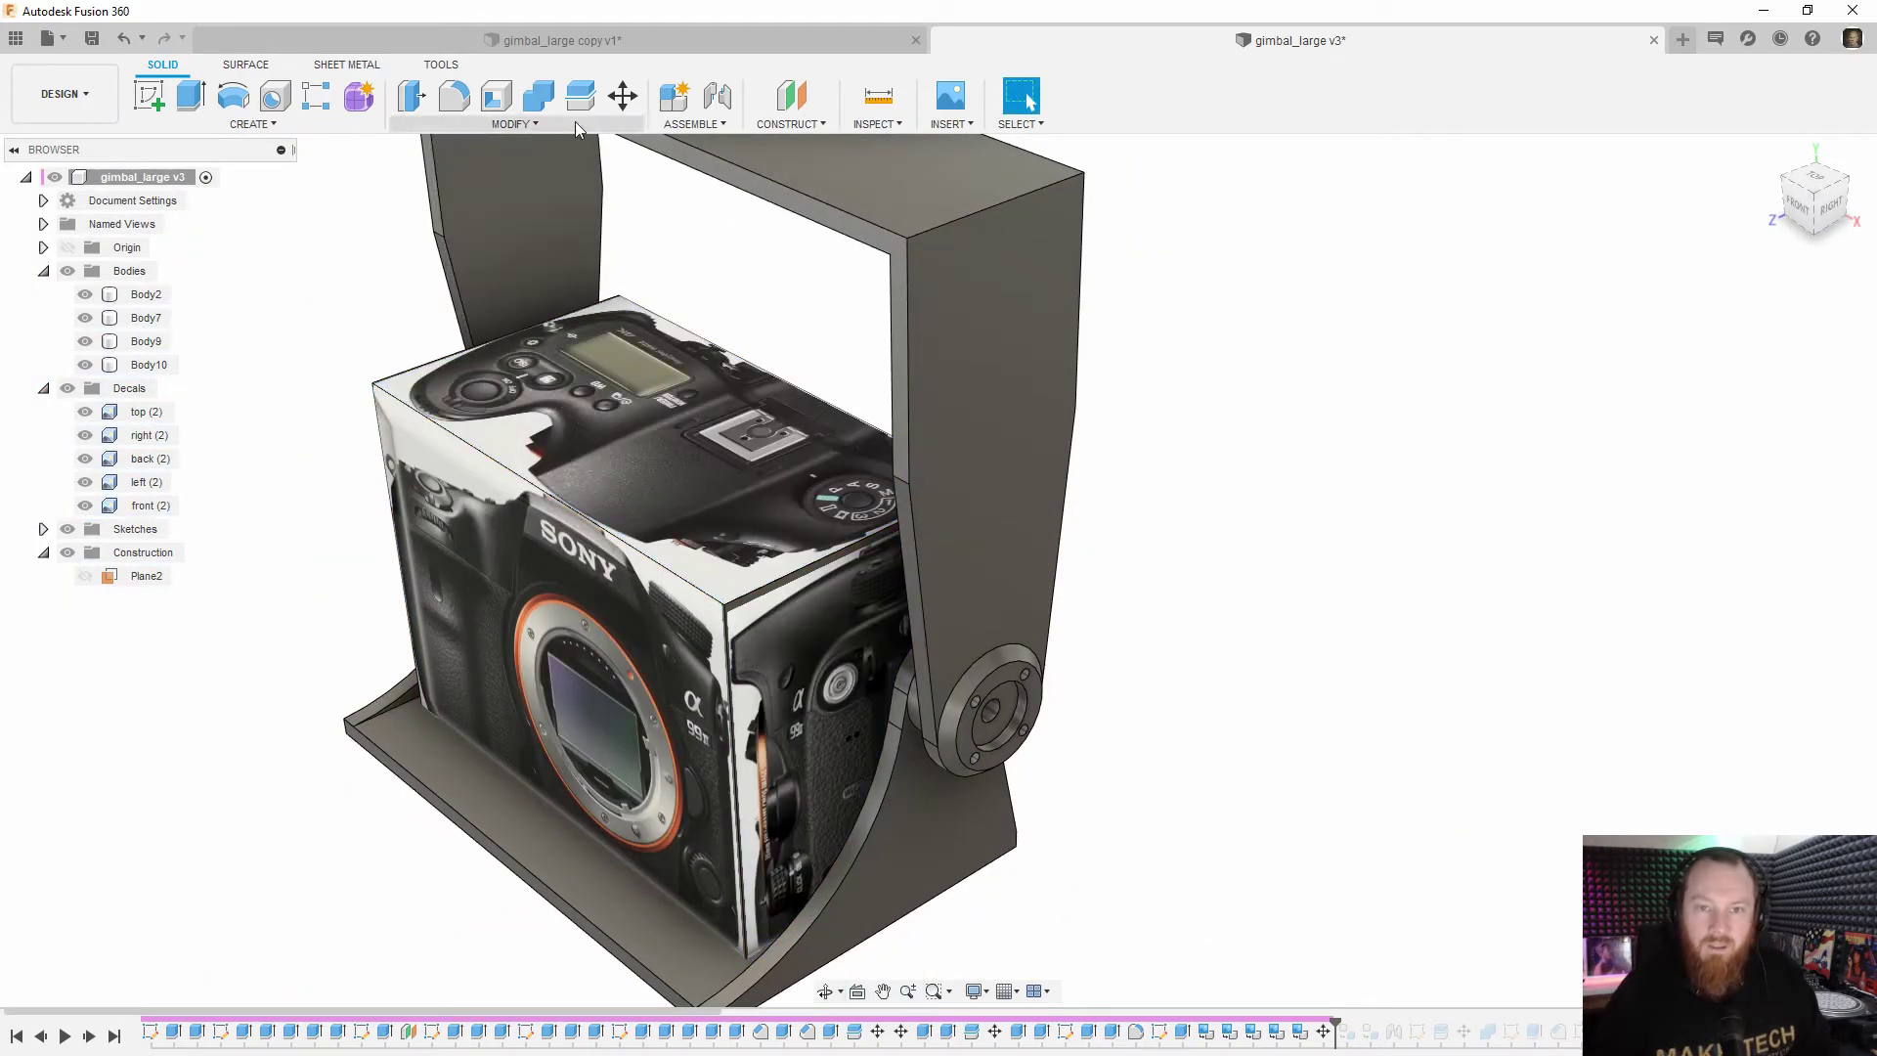
click(643, 507)
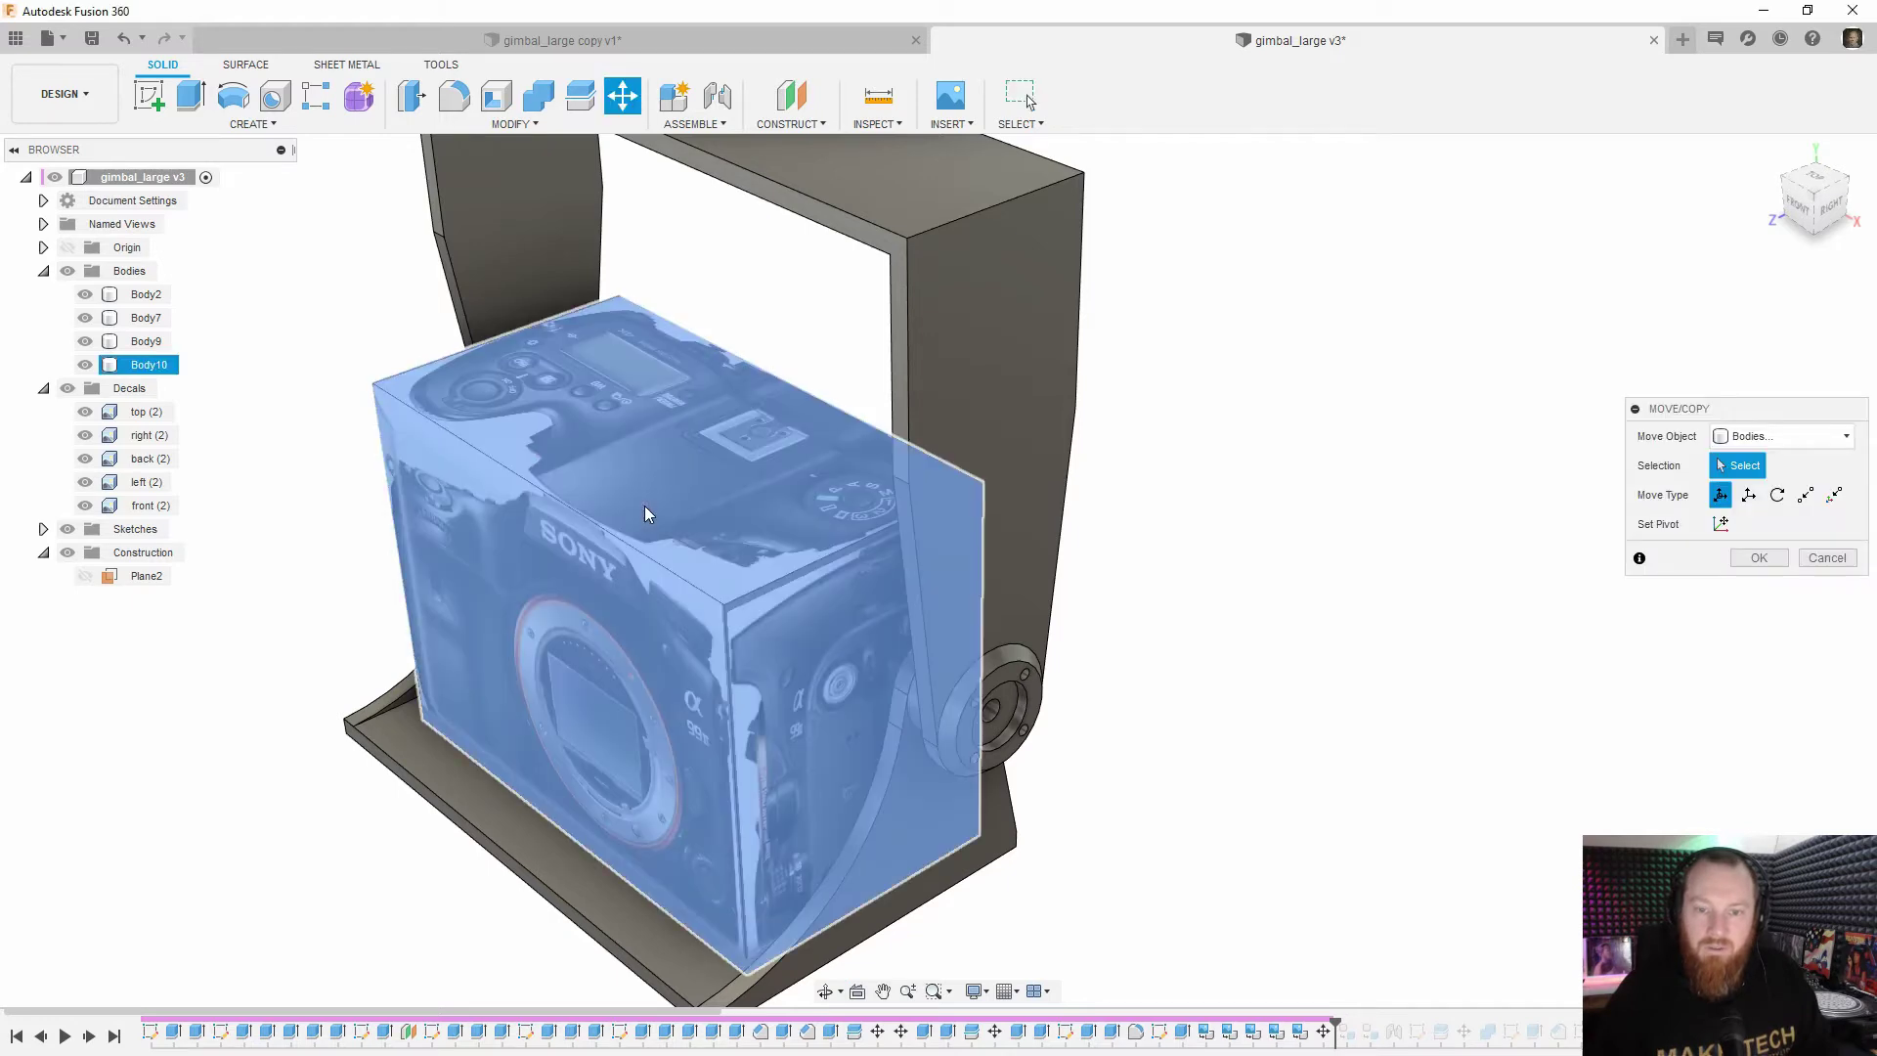
drag(602, 504, 1259, 555)
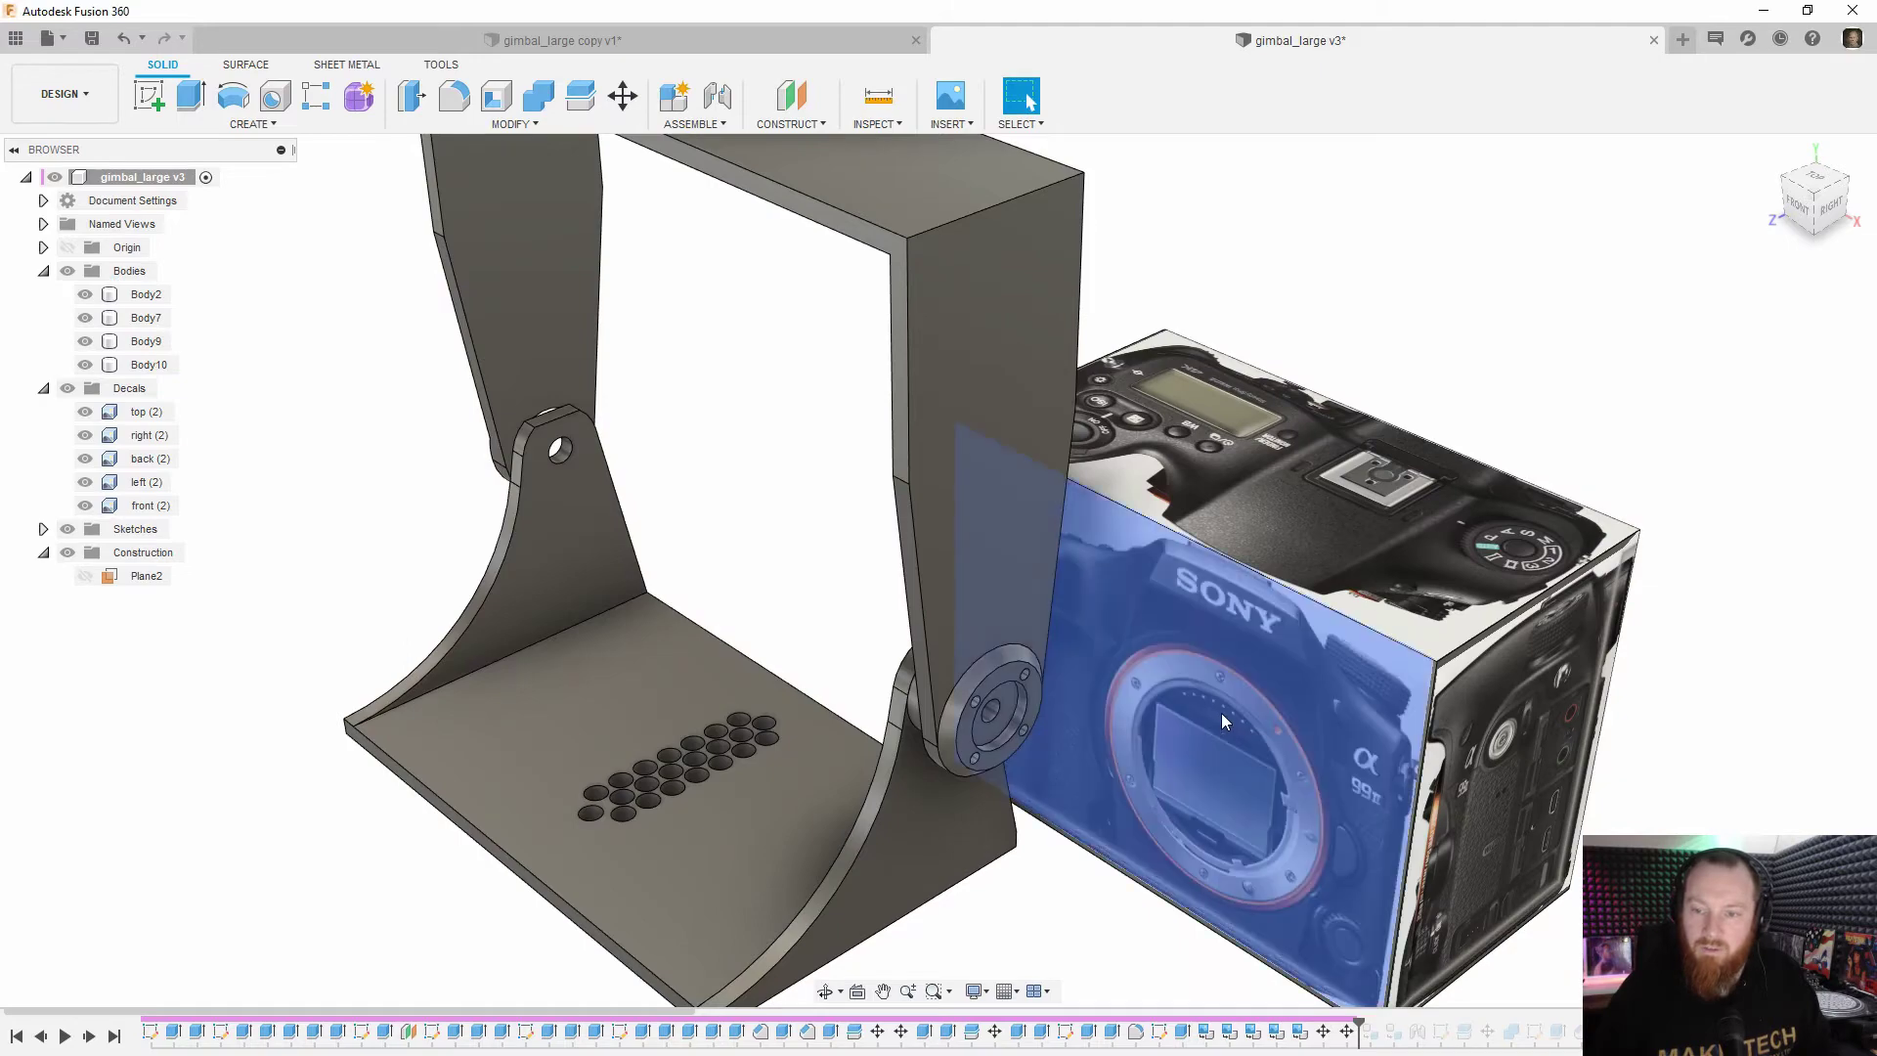
shift+middle_drag(1154, 674, 1223, 655)
scroll(1177, 653, down, 5)
click(145, 341)
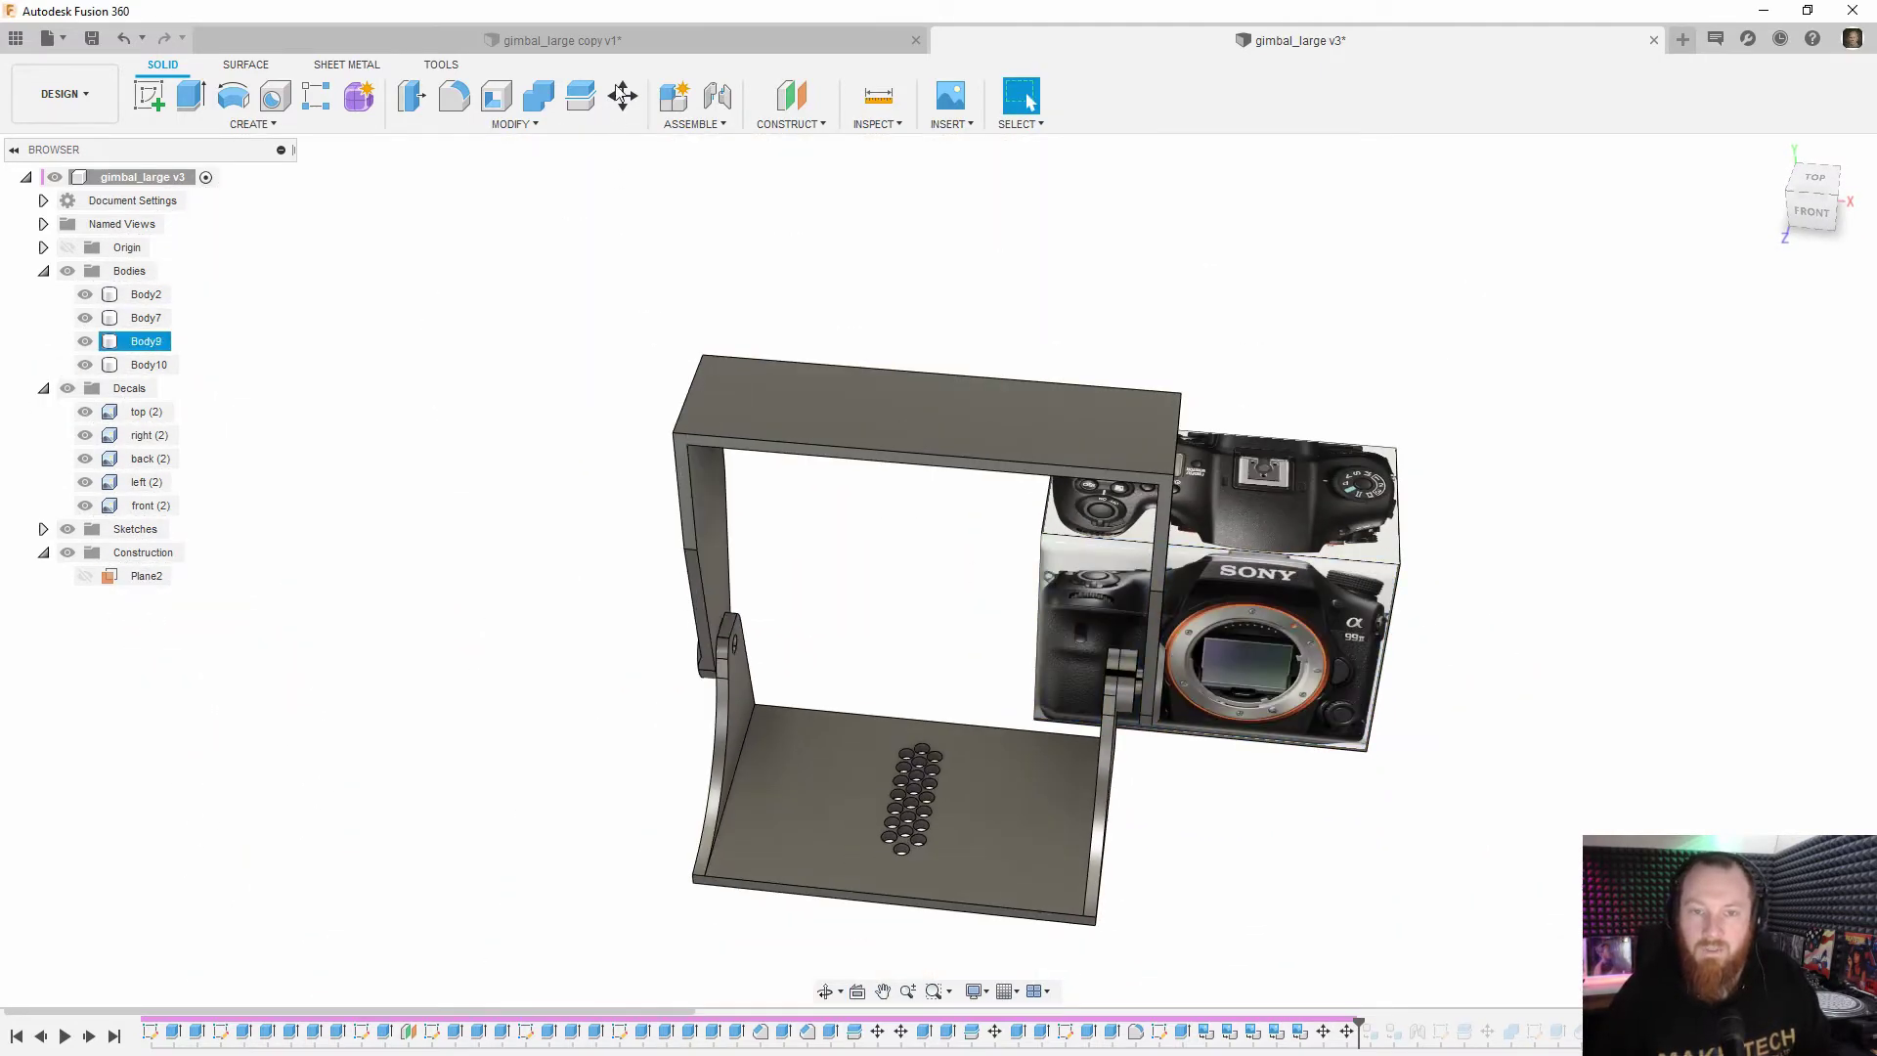
Switch to the gimbal_large copy v1 design and duplicate its Paint - Enamel Glossy (Black) appearance
click(618, 49)
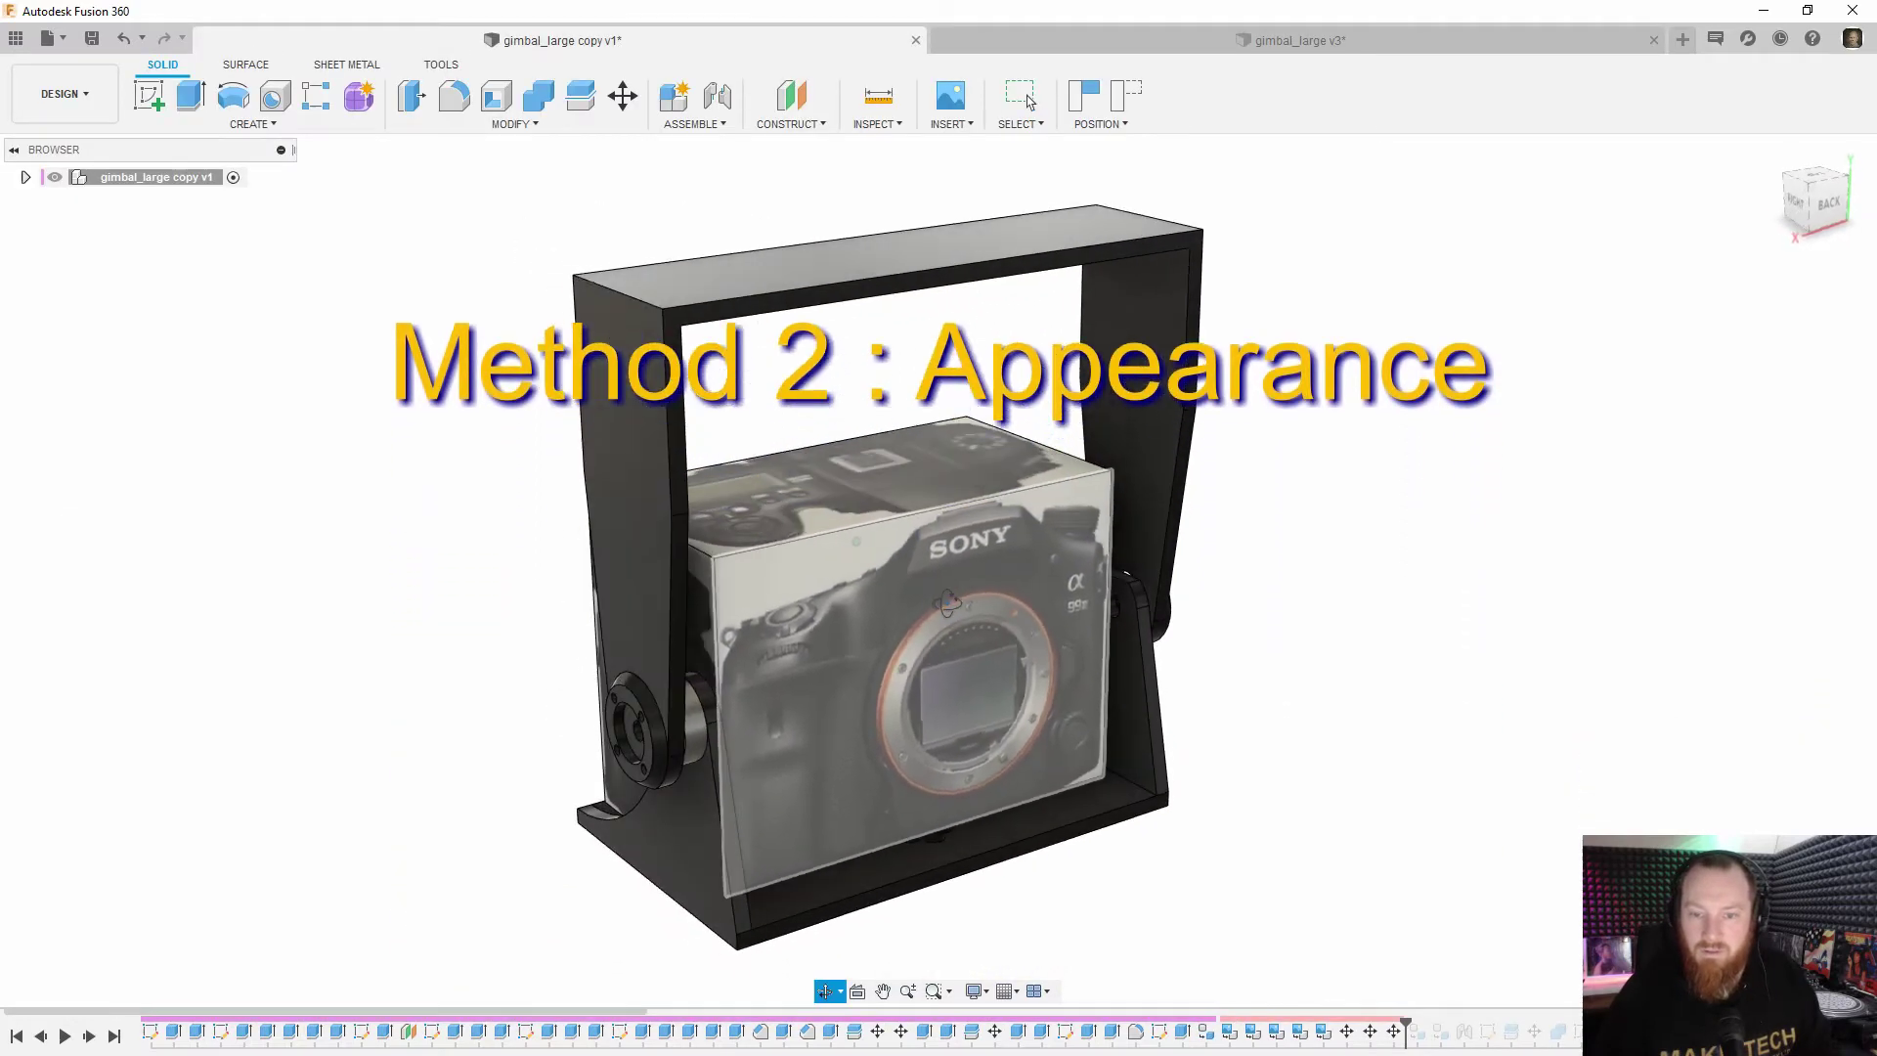
shift+middle_drag(947, 603, 1198, 625)
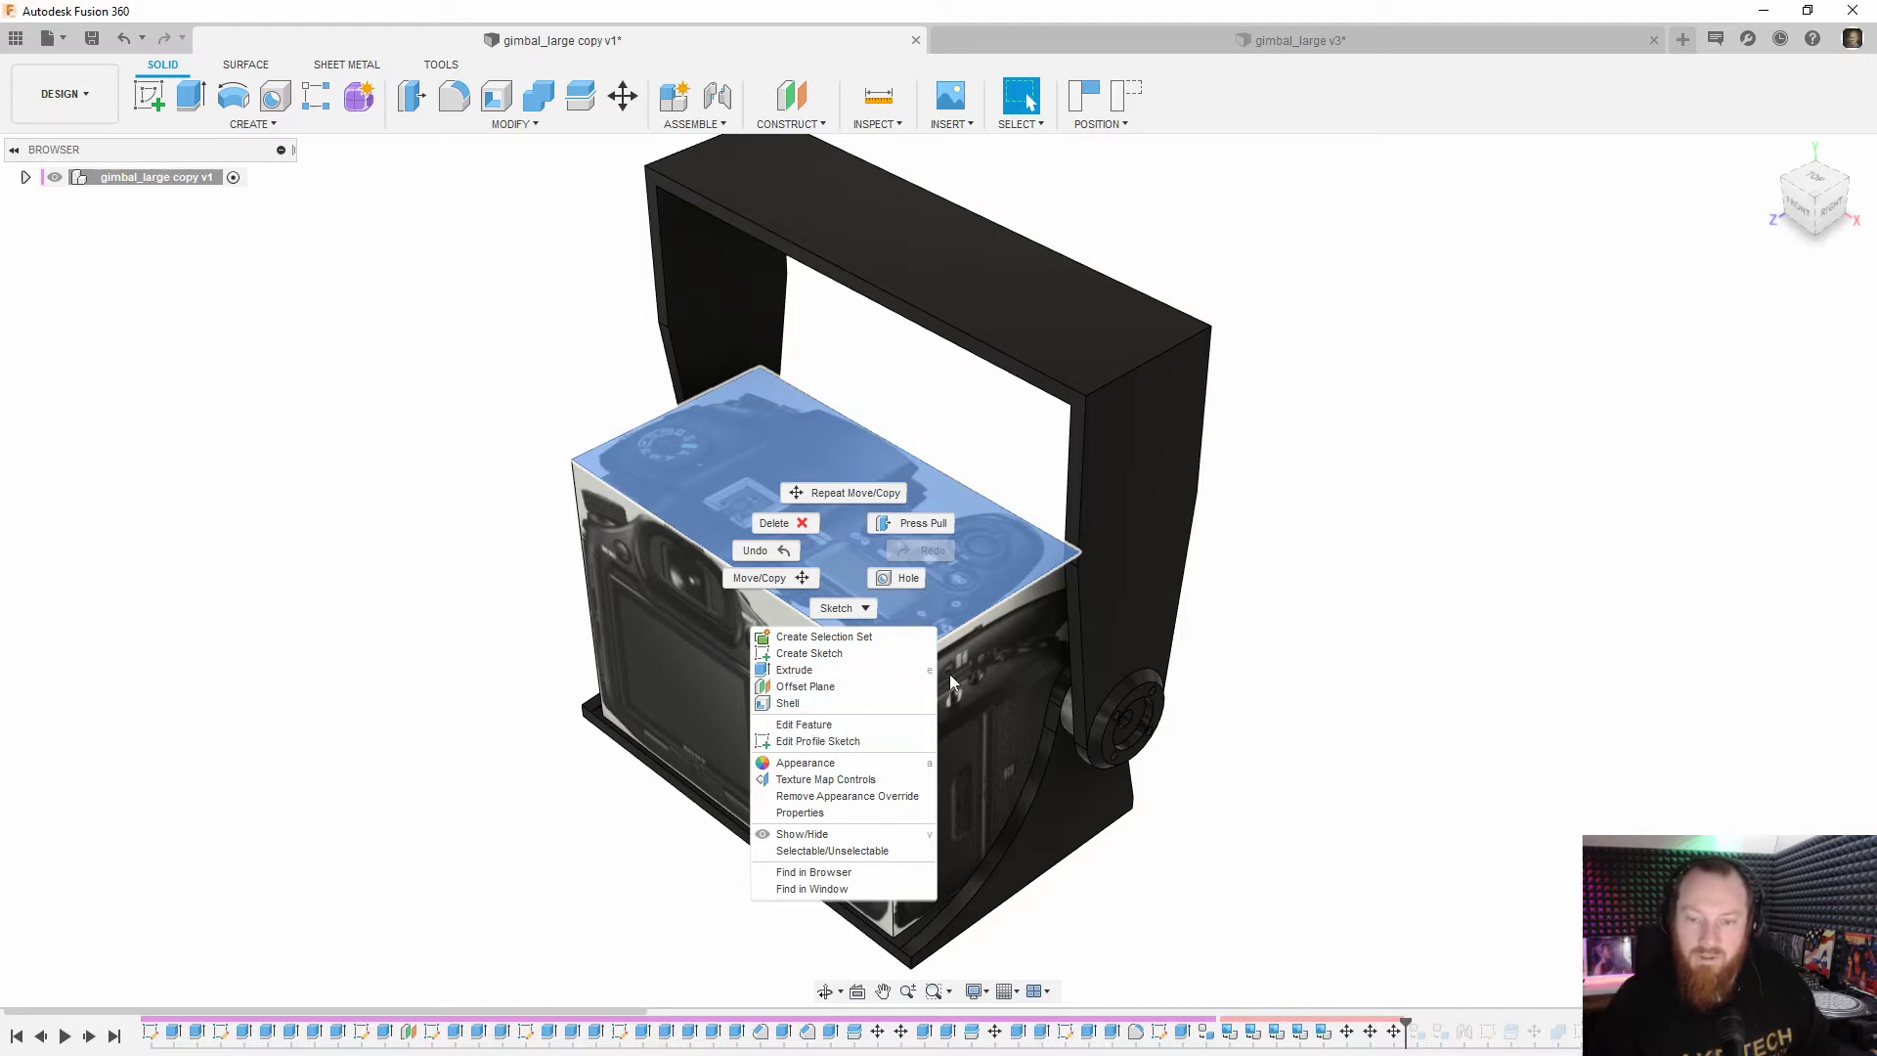
click(800, 764)
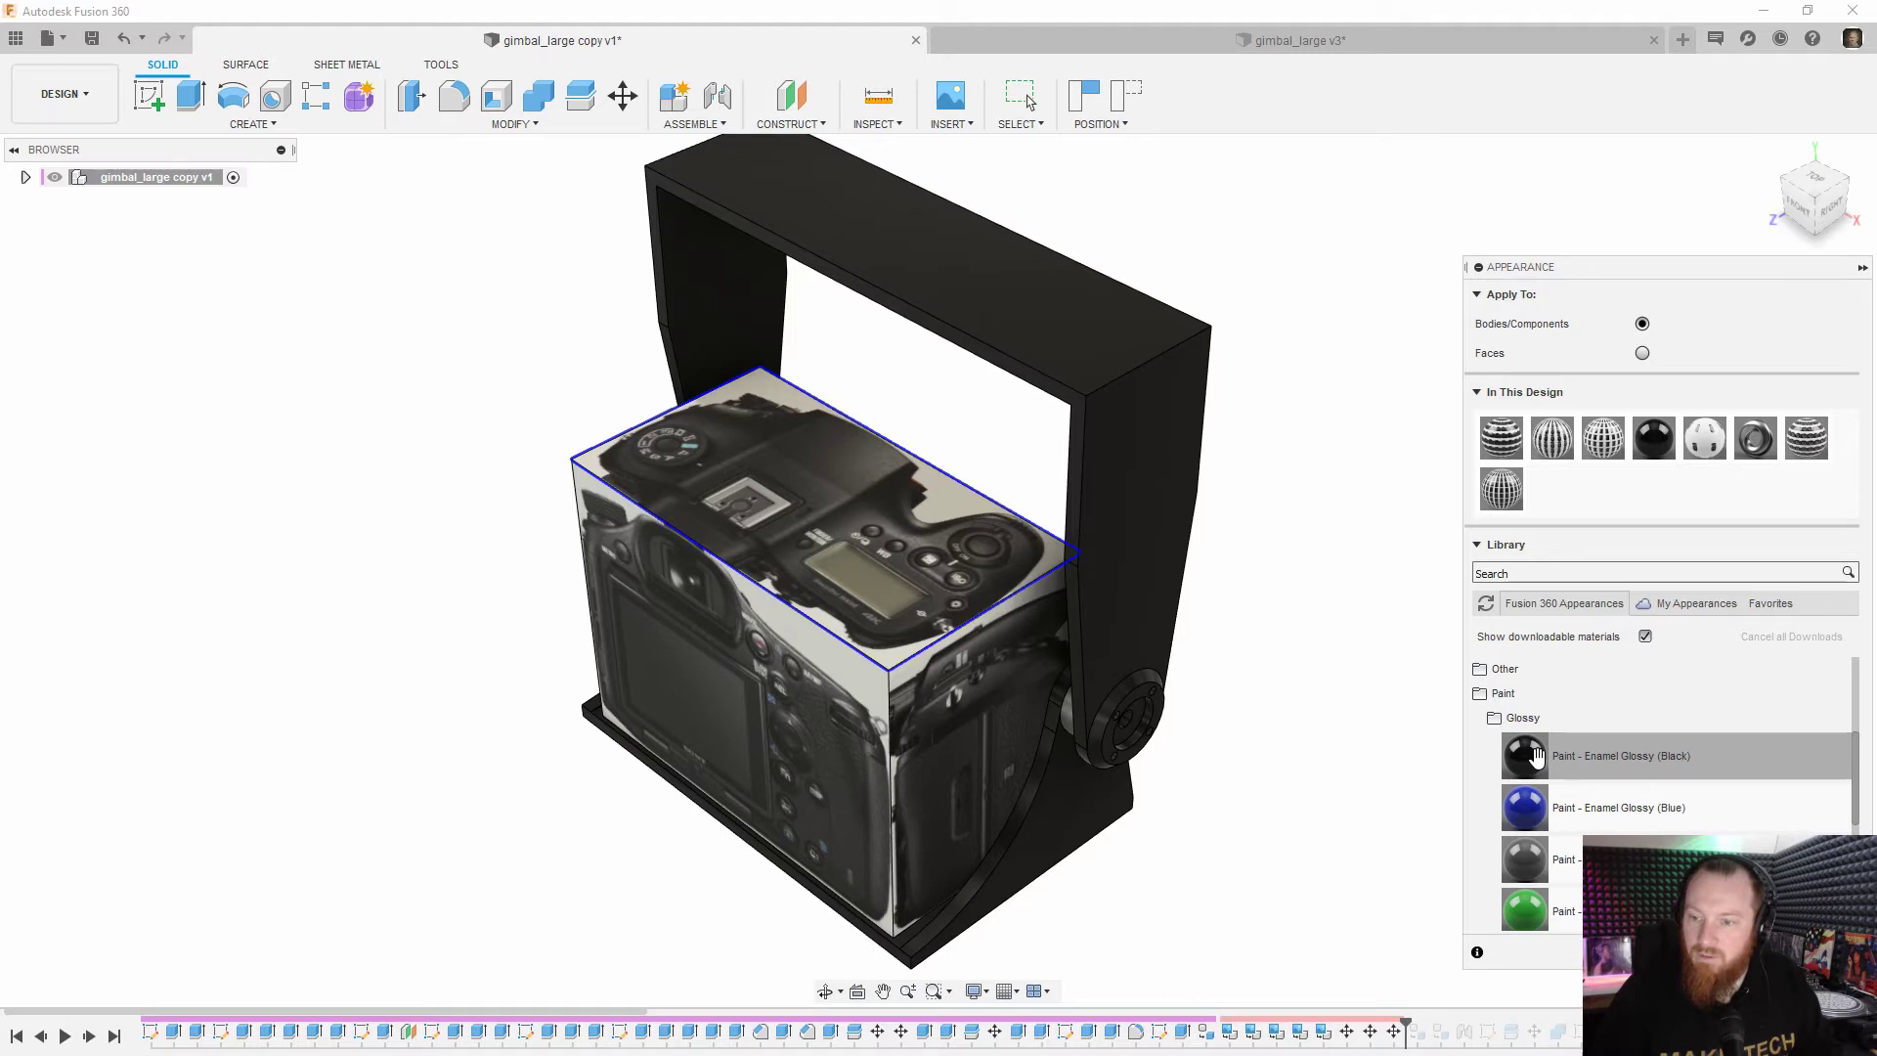
mouse_move(1537, 758)
mouse_down()
mouse_move(1576, 551)
mouse_move(1532, 753)
mouse_up()
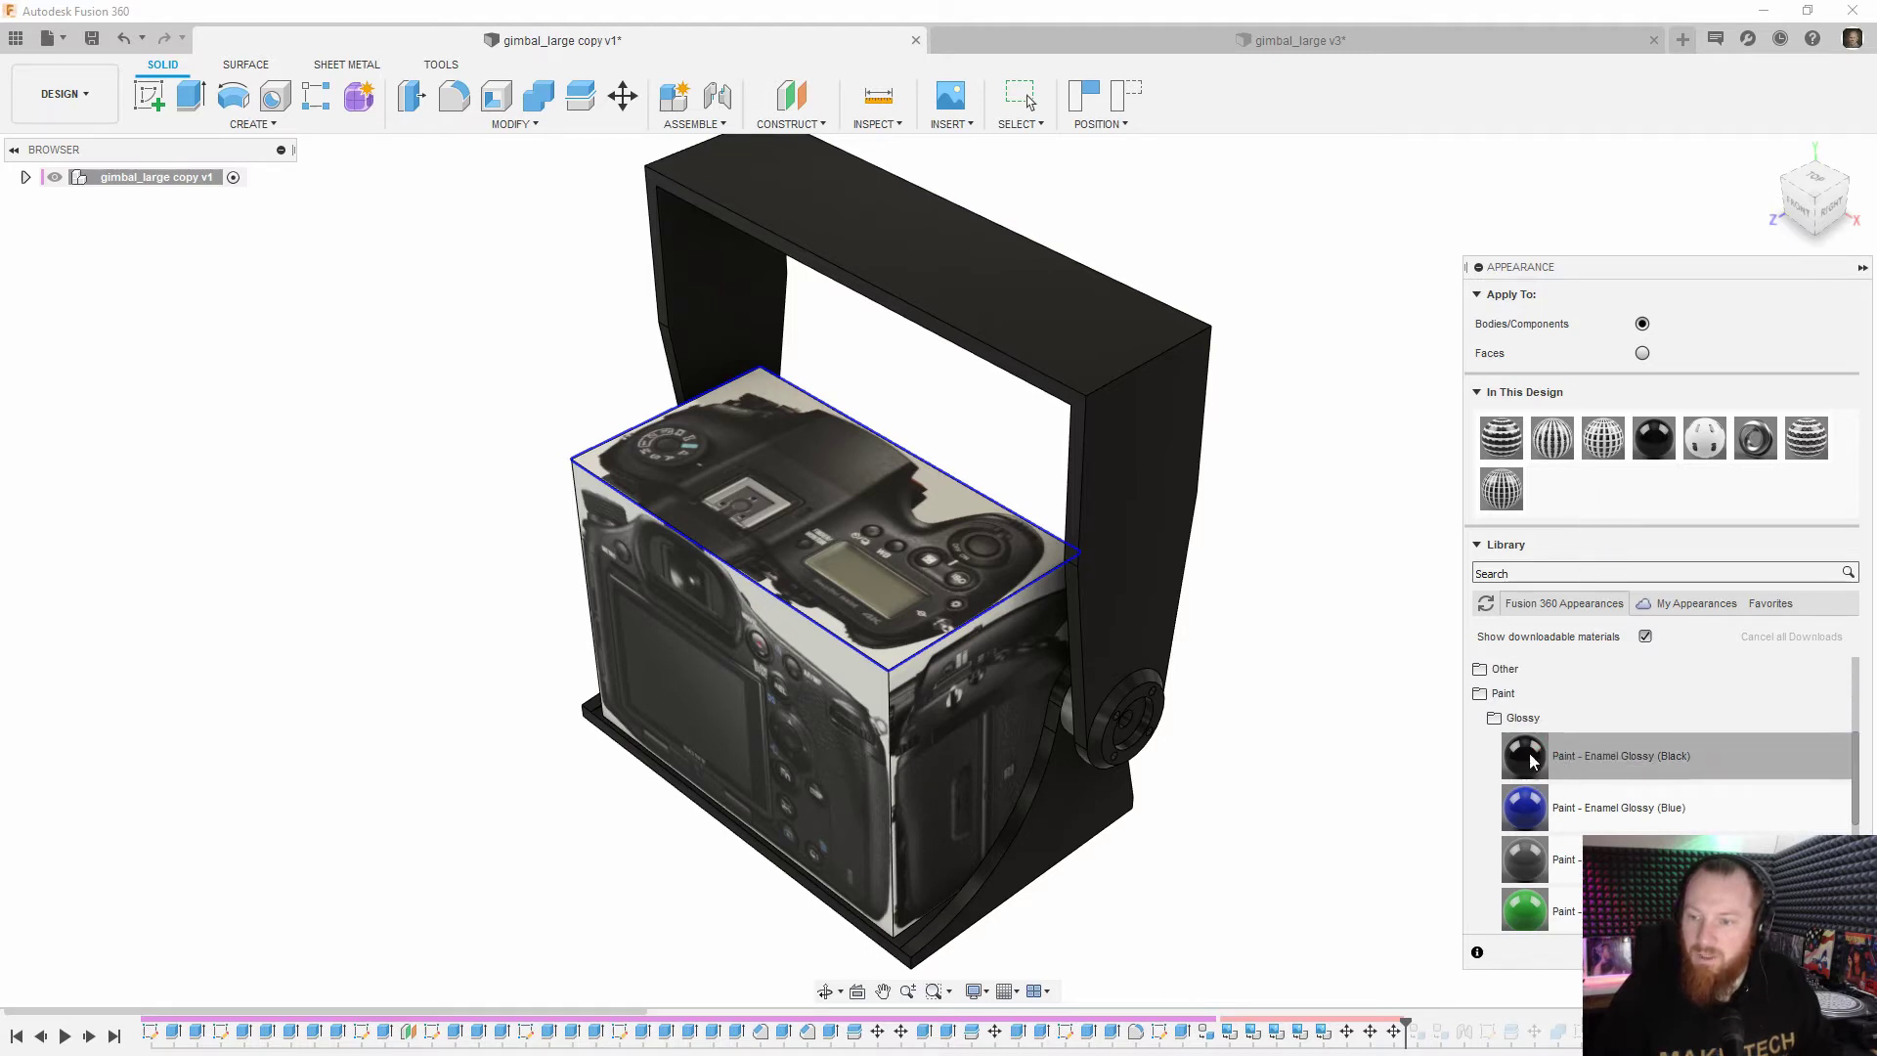
right_click(1653, 442)
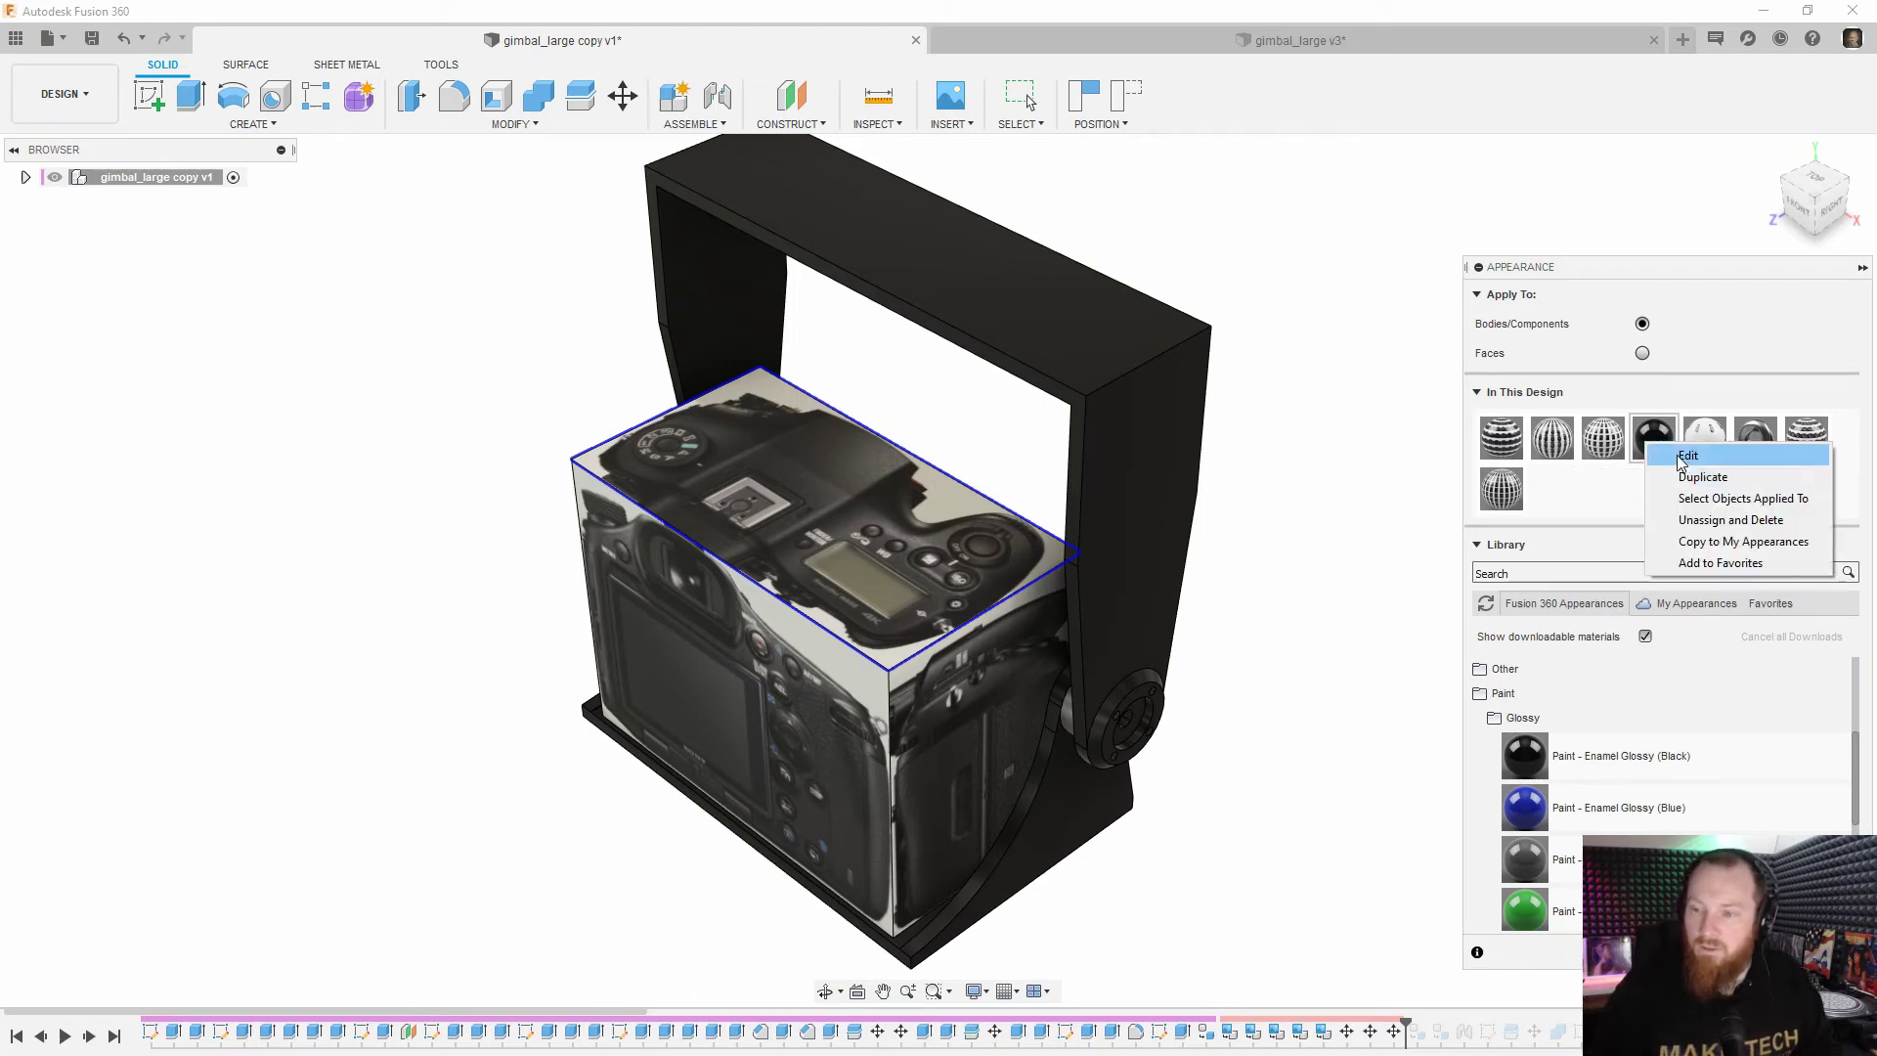
click(1684, 477)
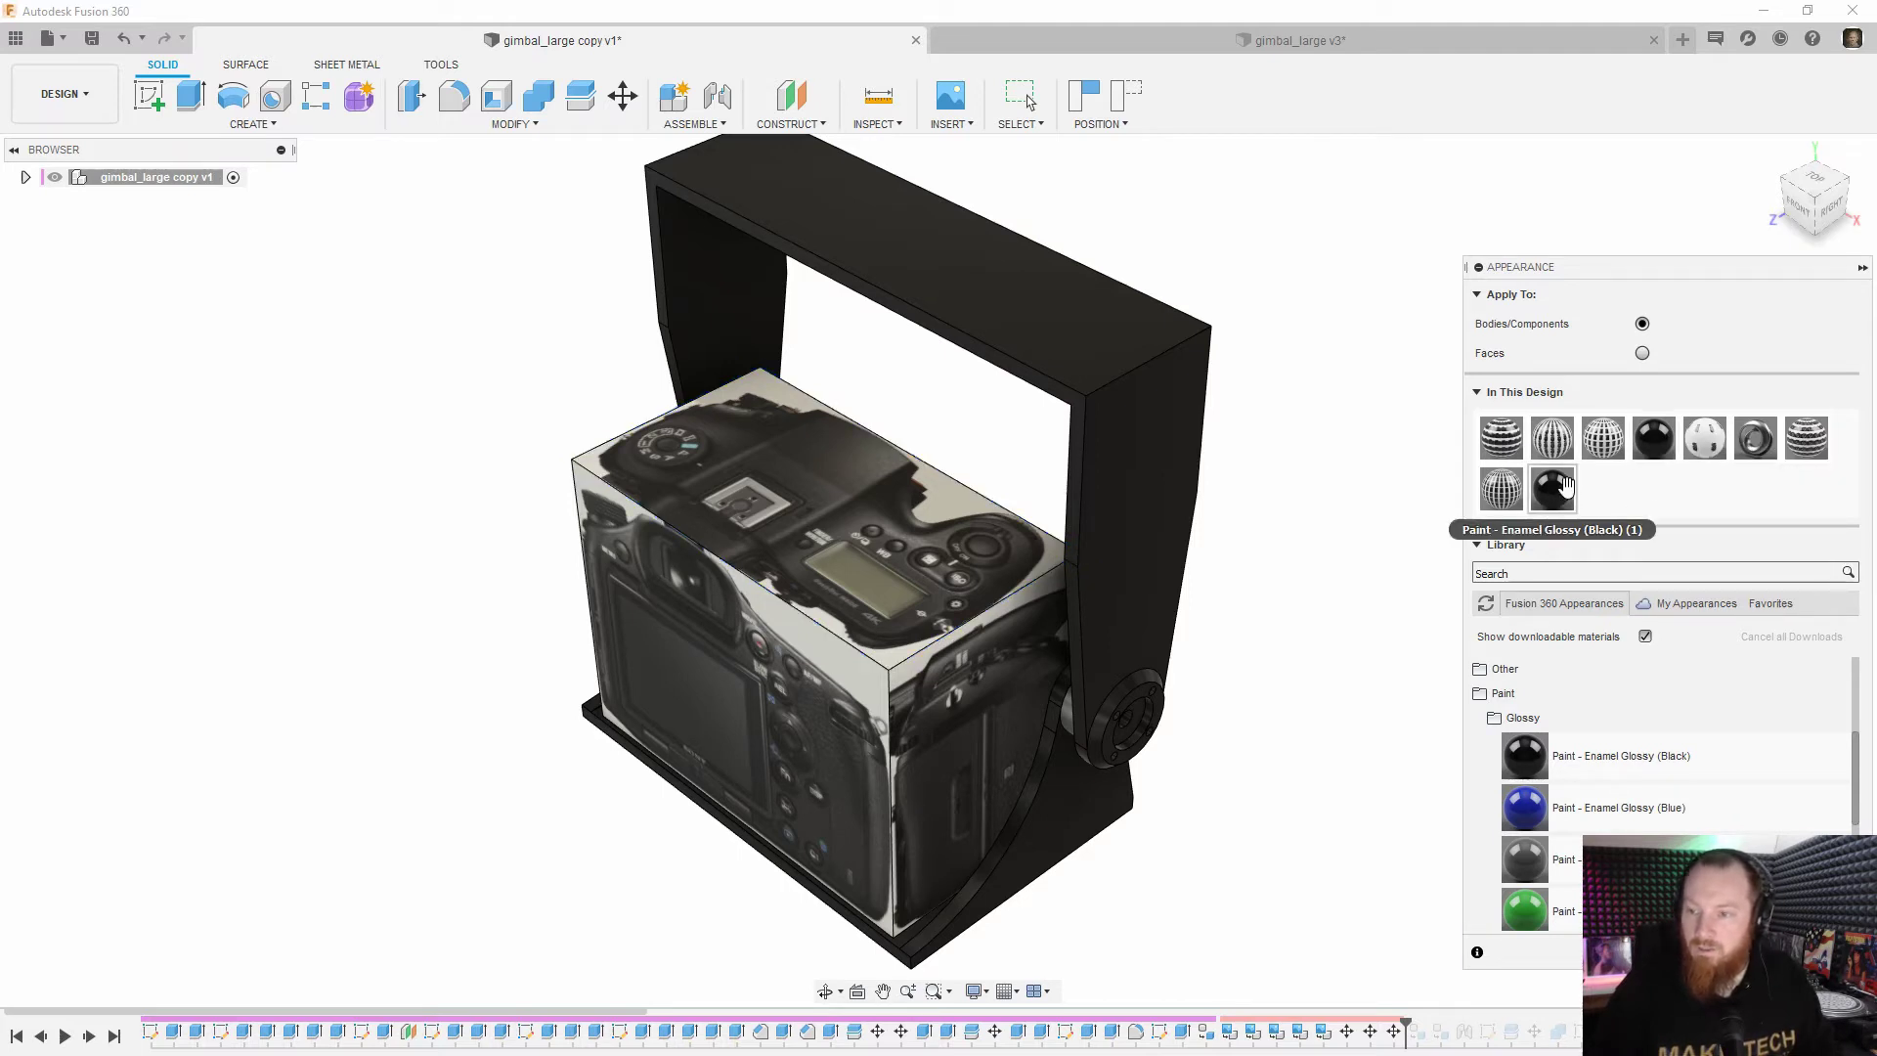
Edit the duplicated black paint's advanced material properties and replace its solid color with an image
right_click(1565, 492)
click(1602, 510)
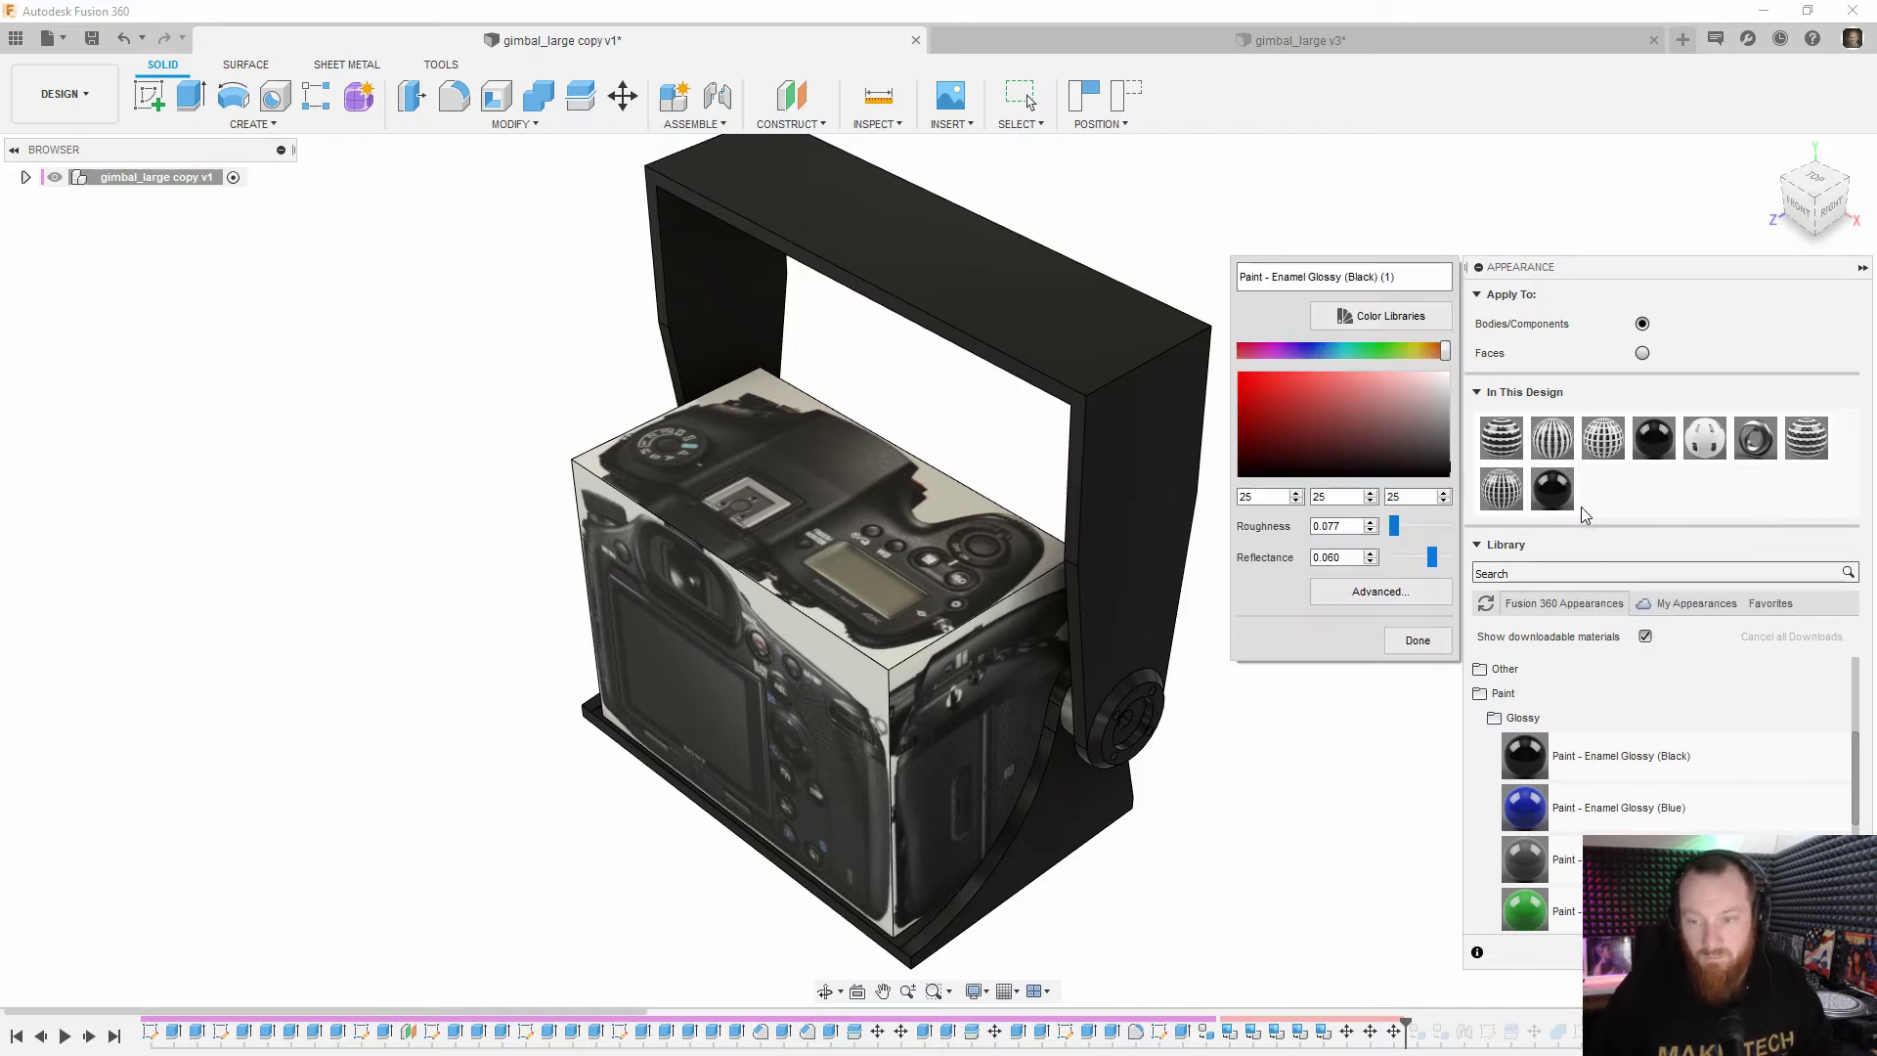
click(1392, 593)
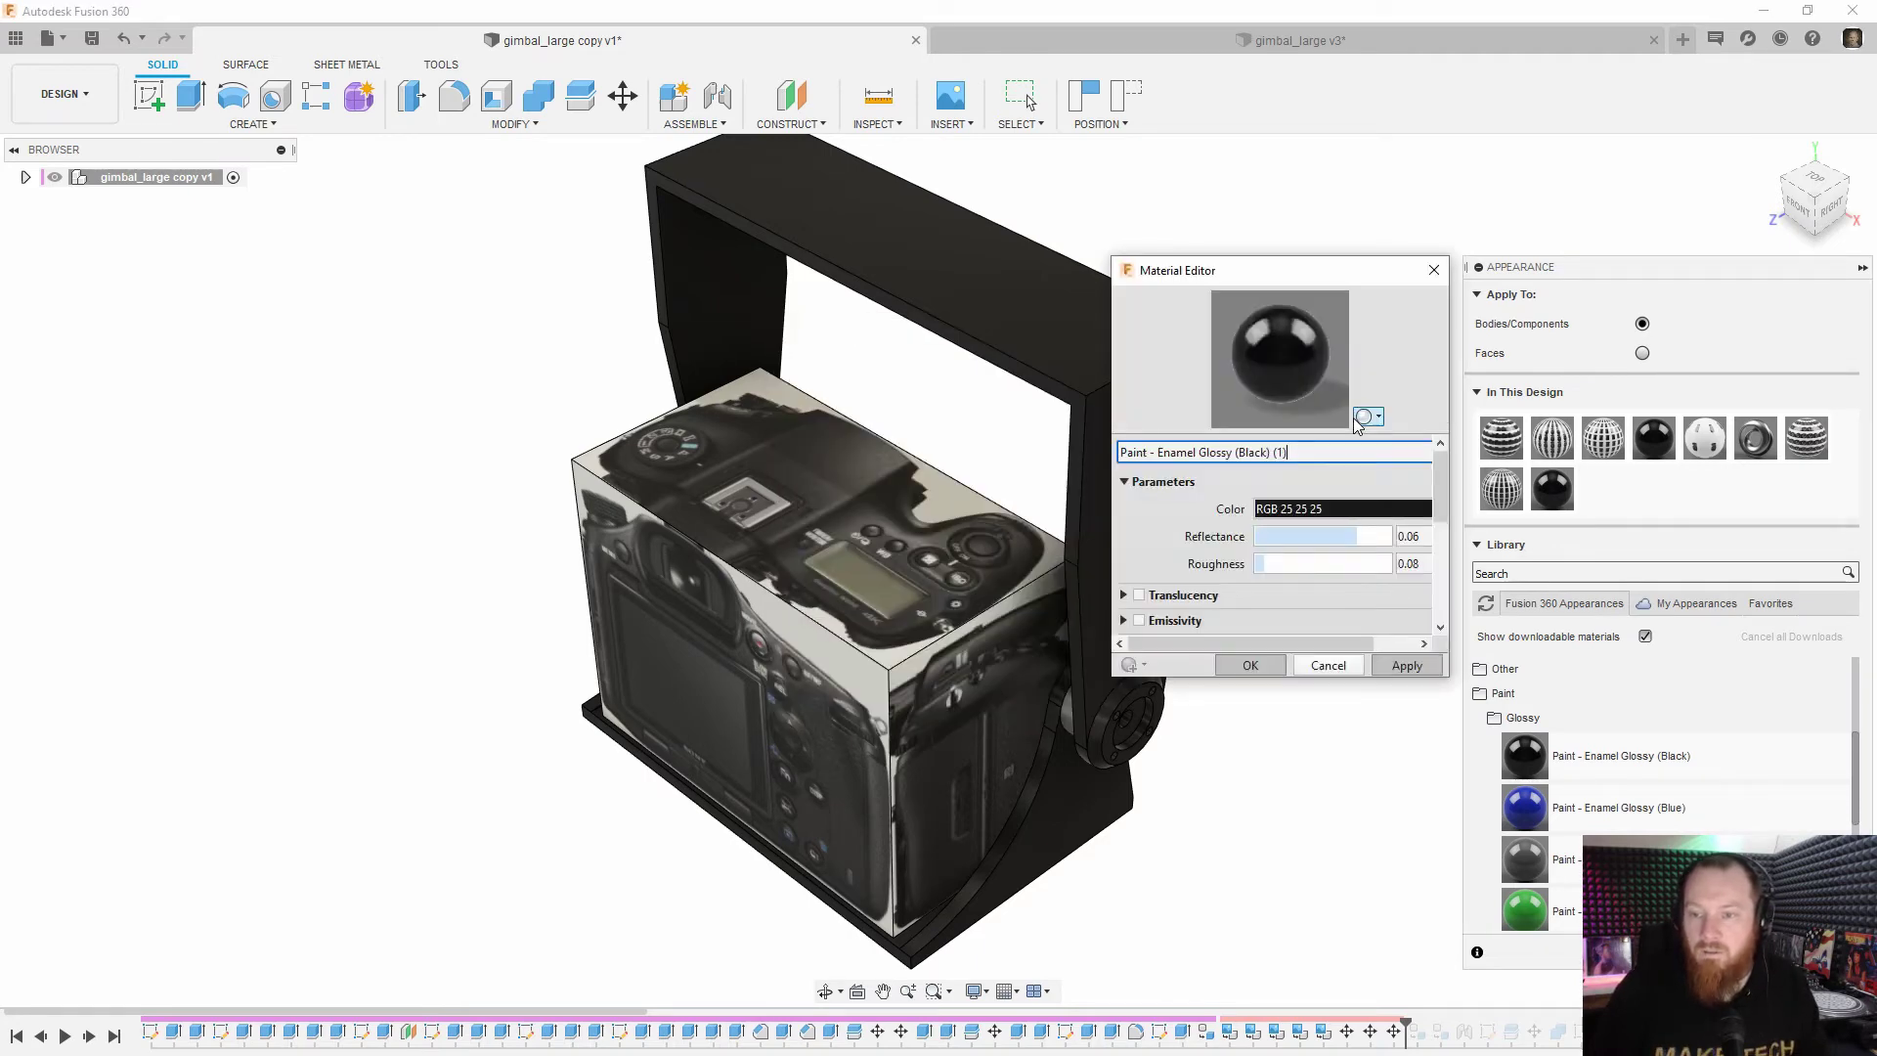
drag(1249, 646, 1288, 644)
drag(1109, 256, 653, 41)
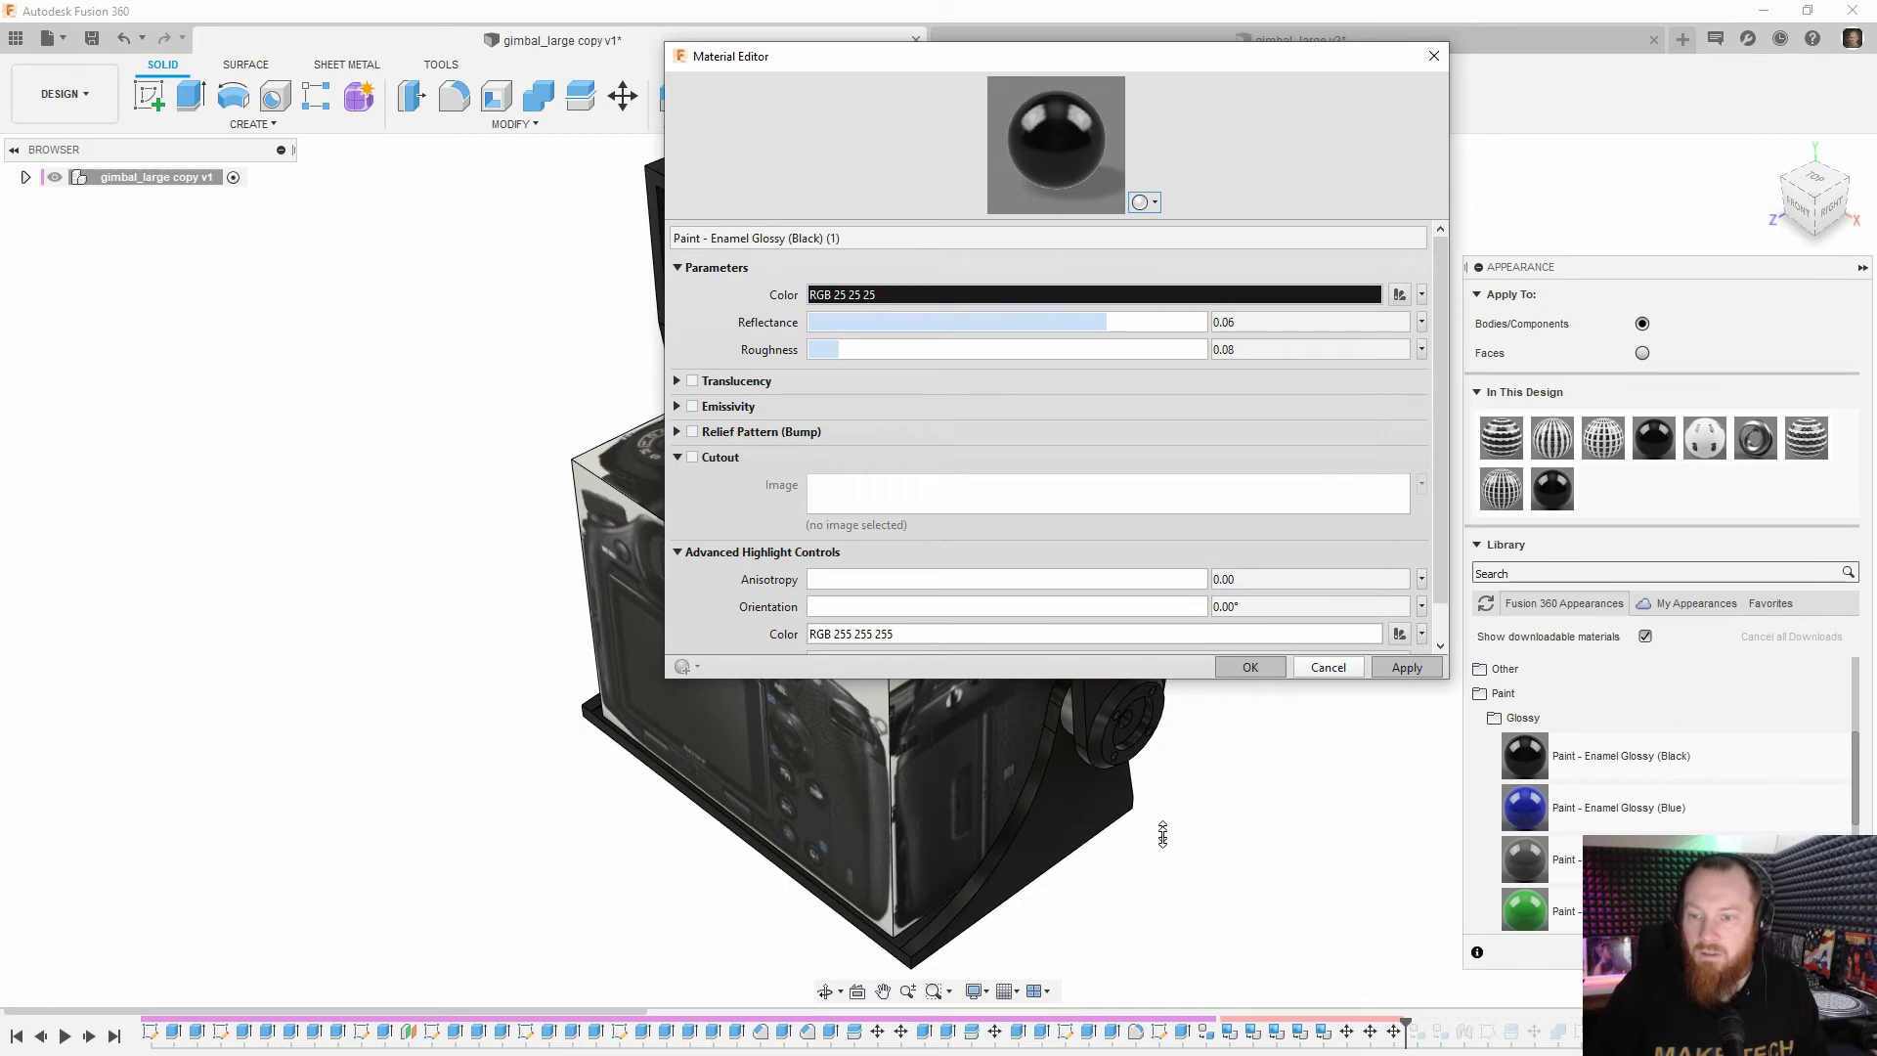
drag(1163, 834, 1163, 873)
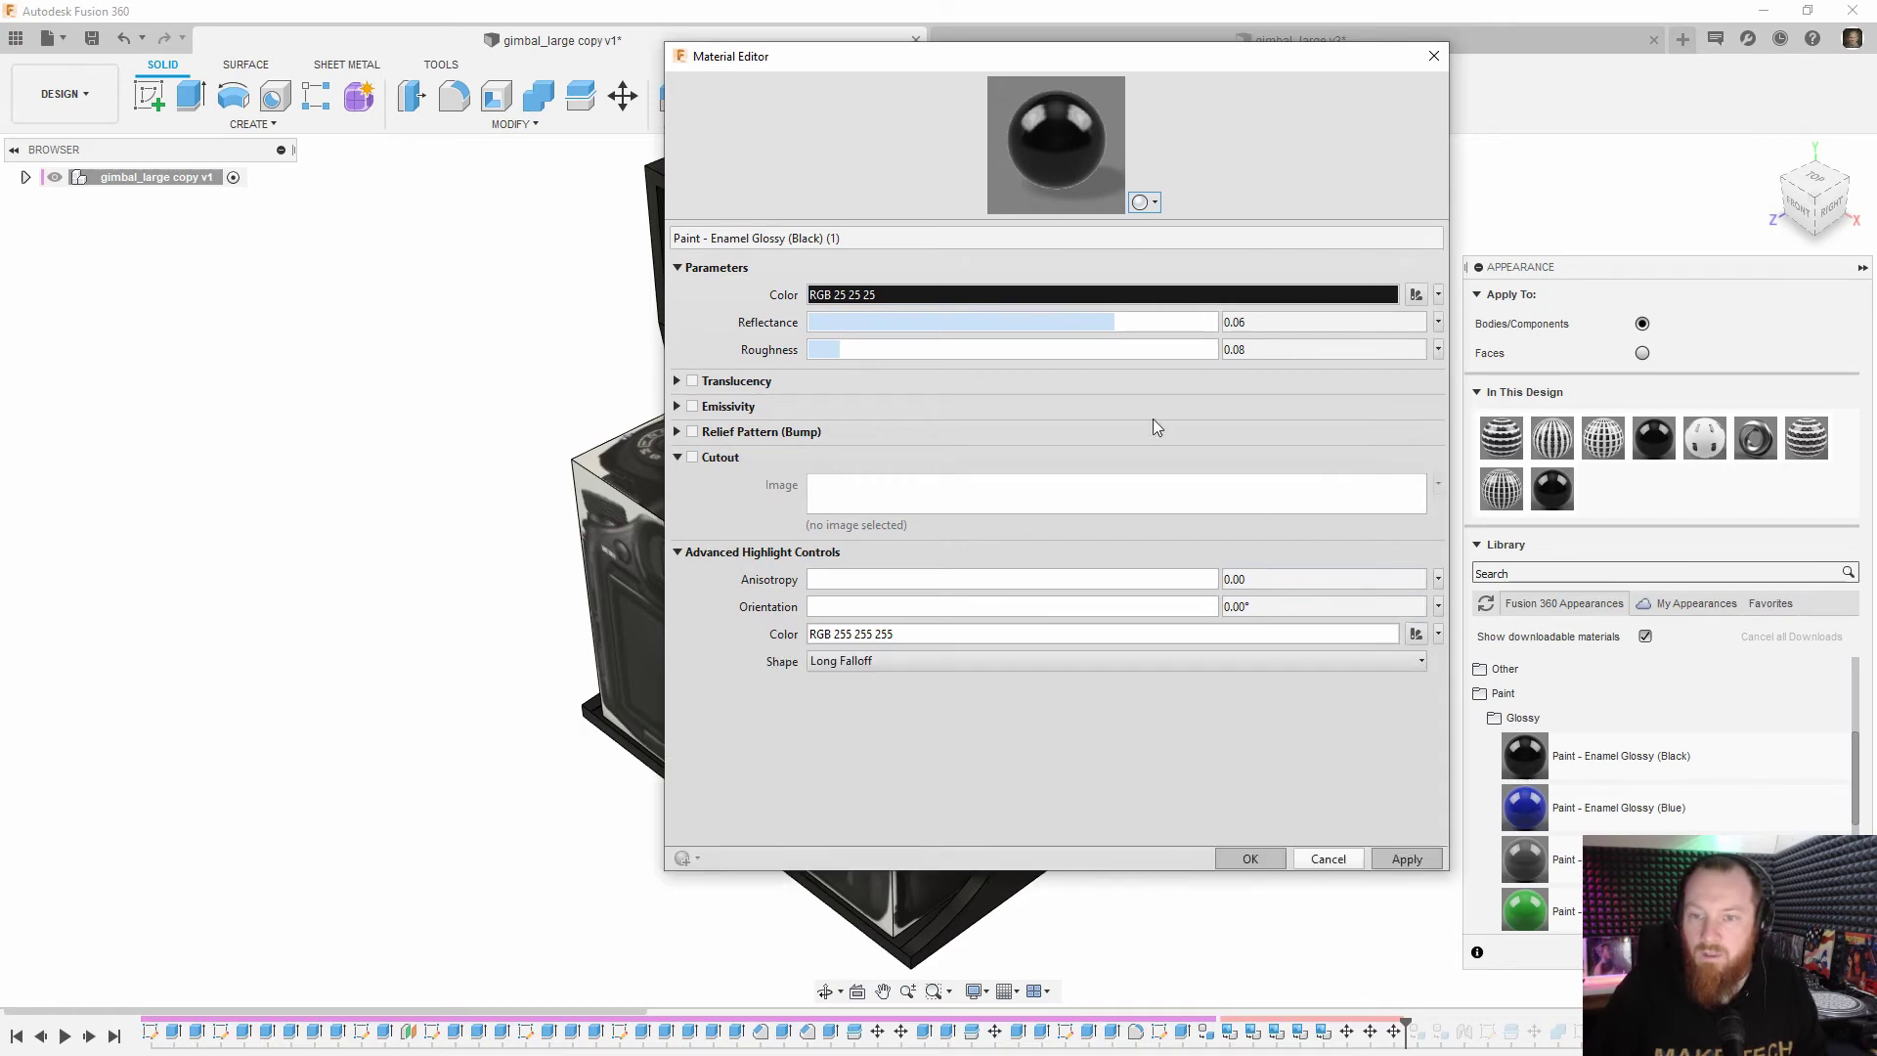
click(1439, 295)
click(1348, 339)
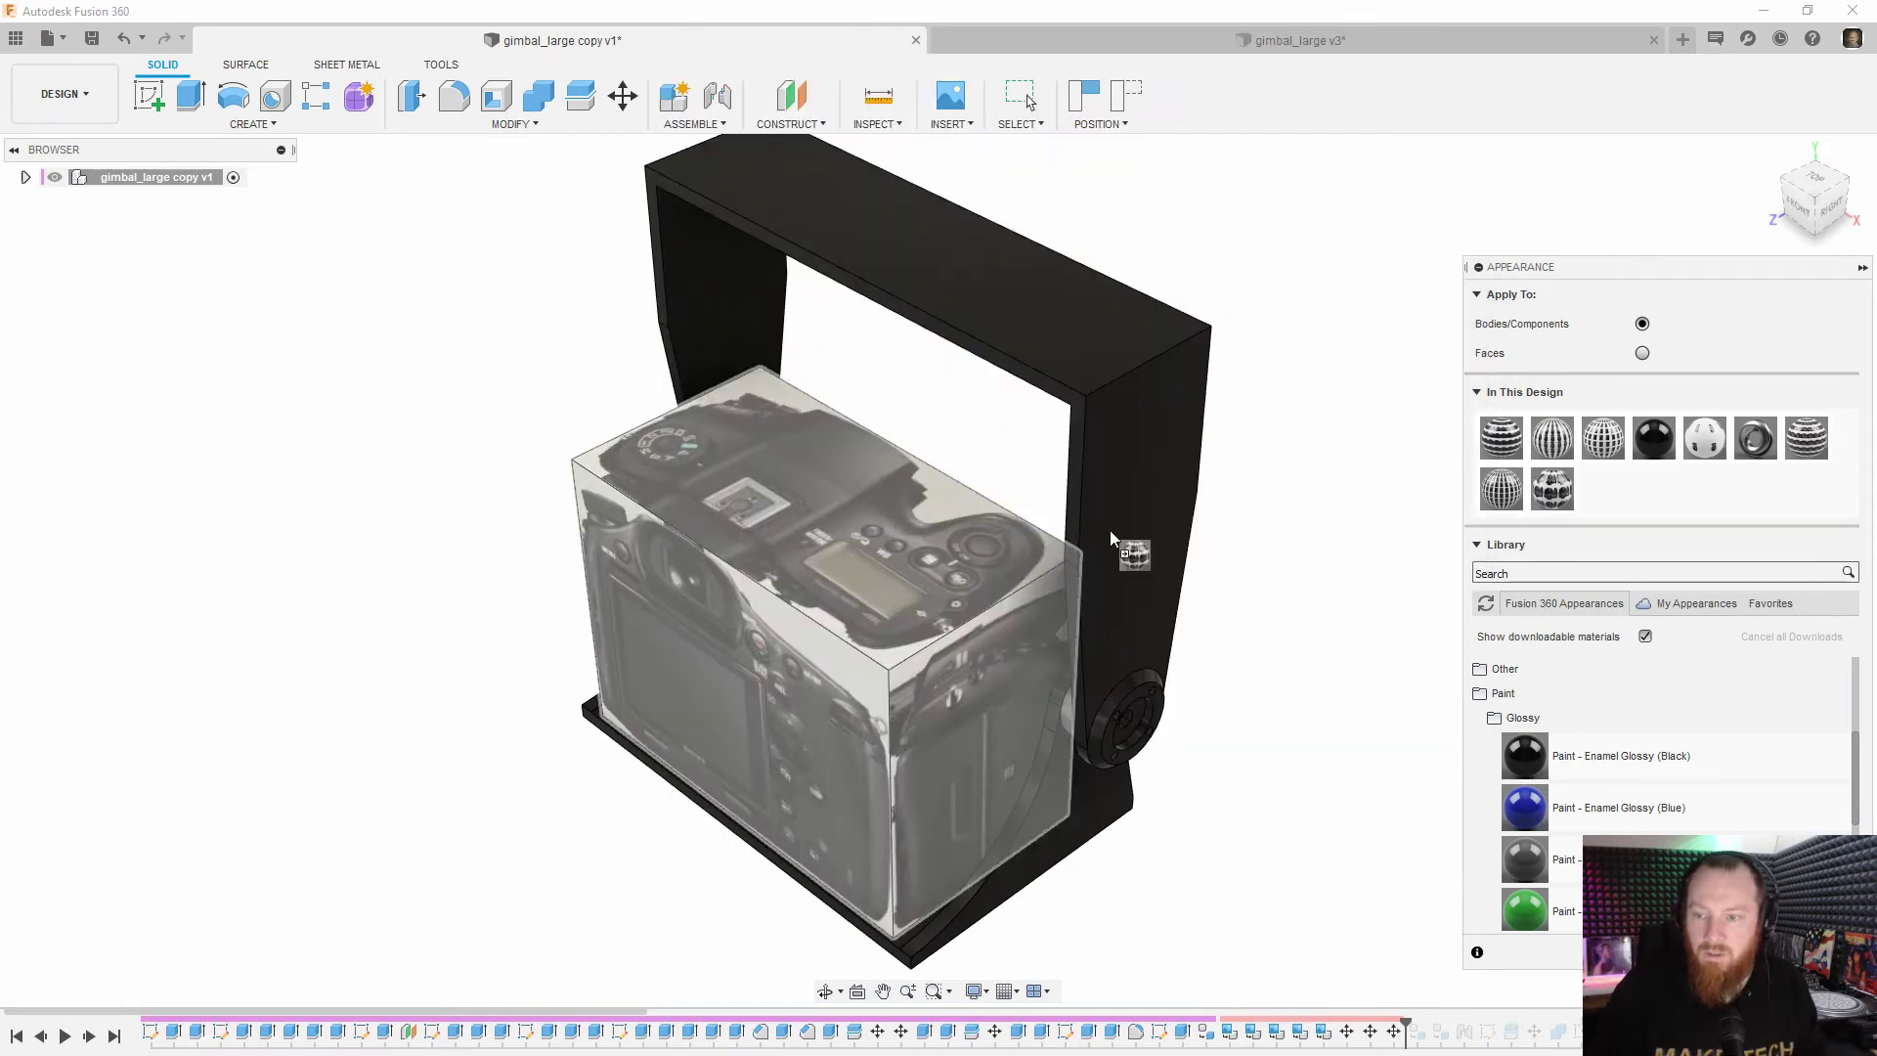
Apply the duplicated image appearance to only the top face of the camera box, using the Faces option
drag(1111, 532, 1556, 492)
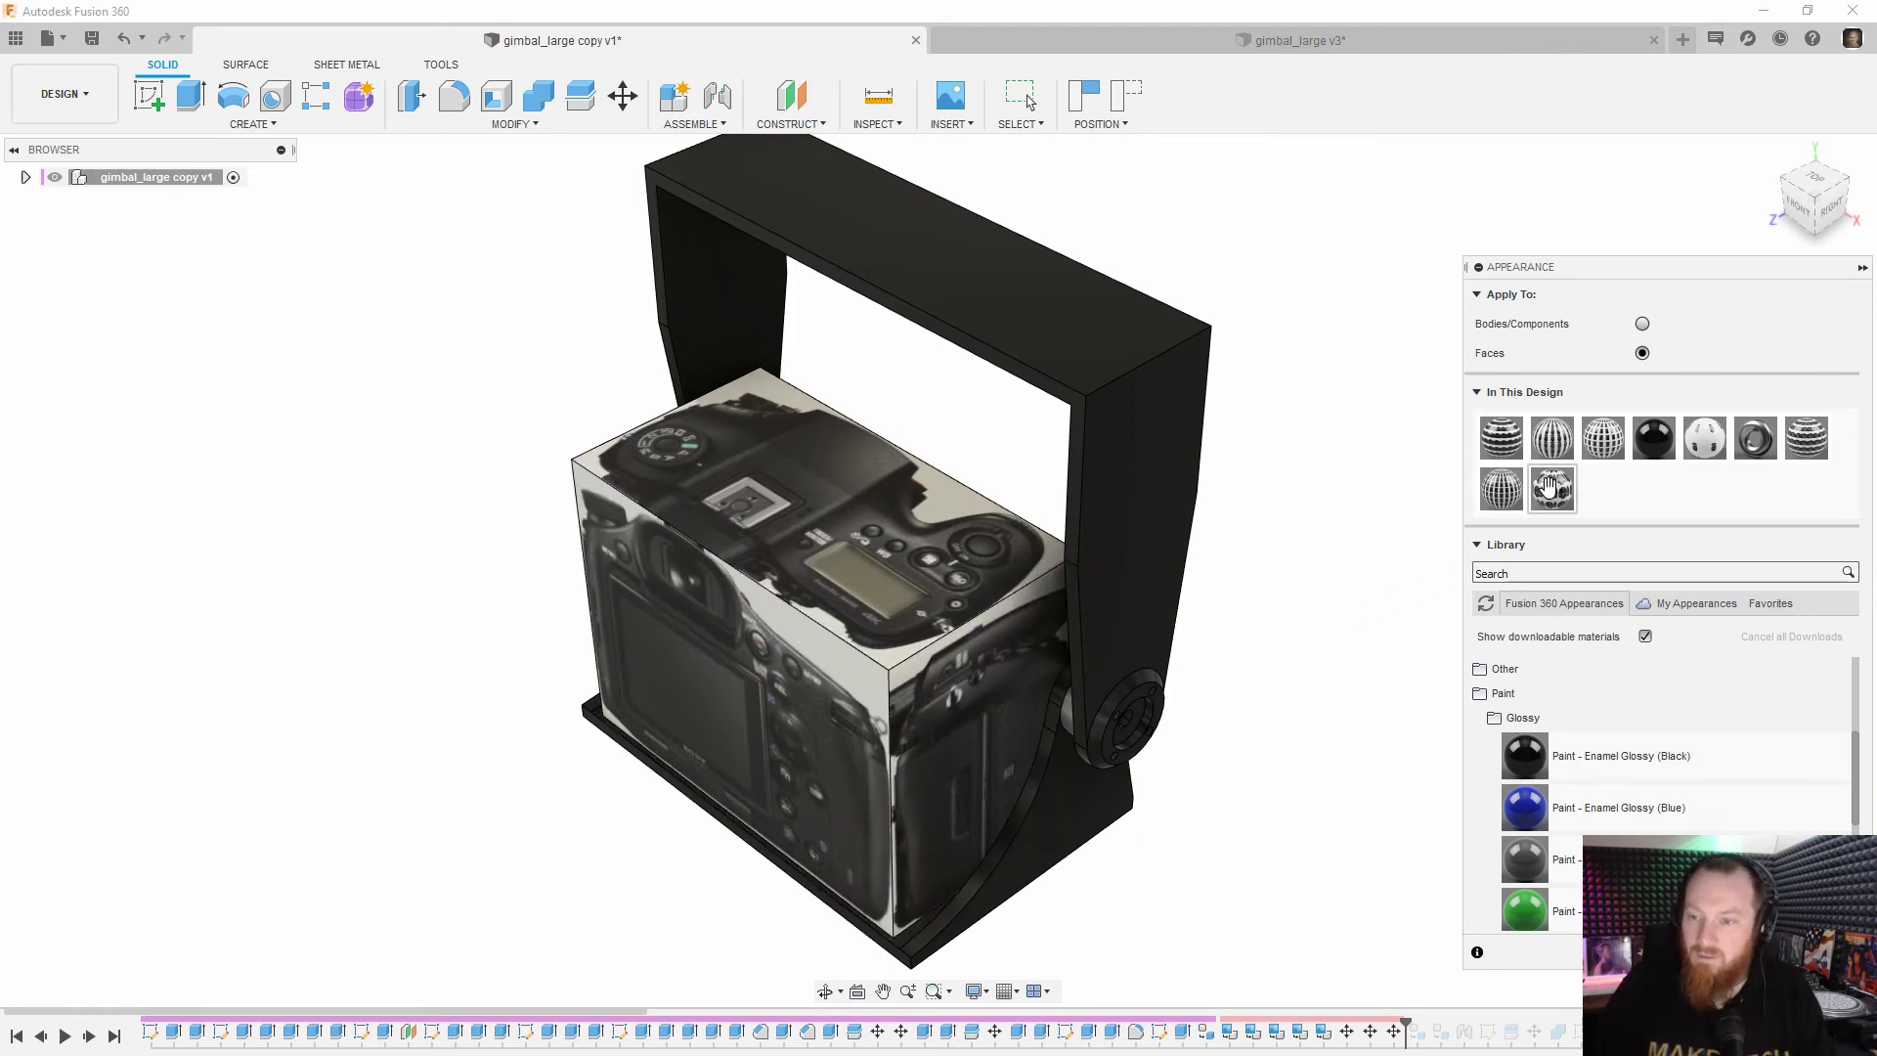
drag(1555, 486, 831, 504)
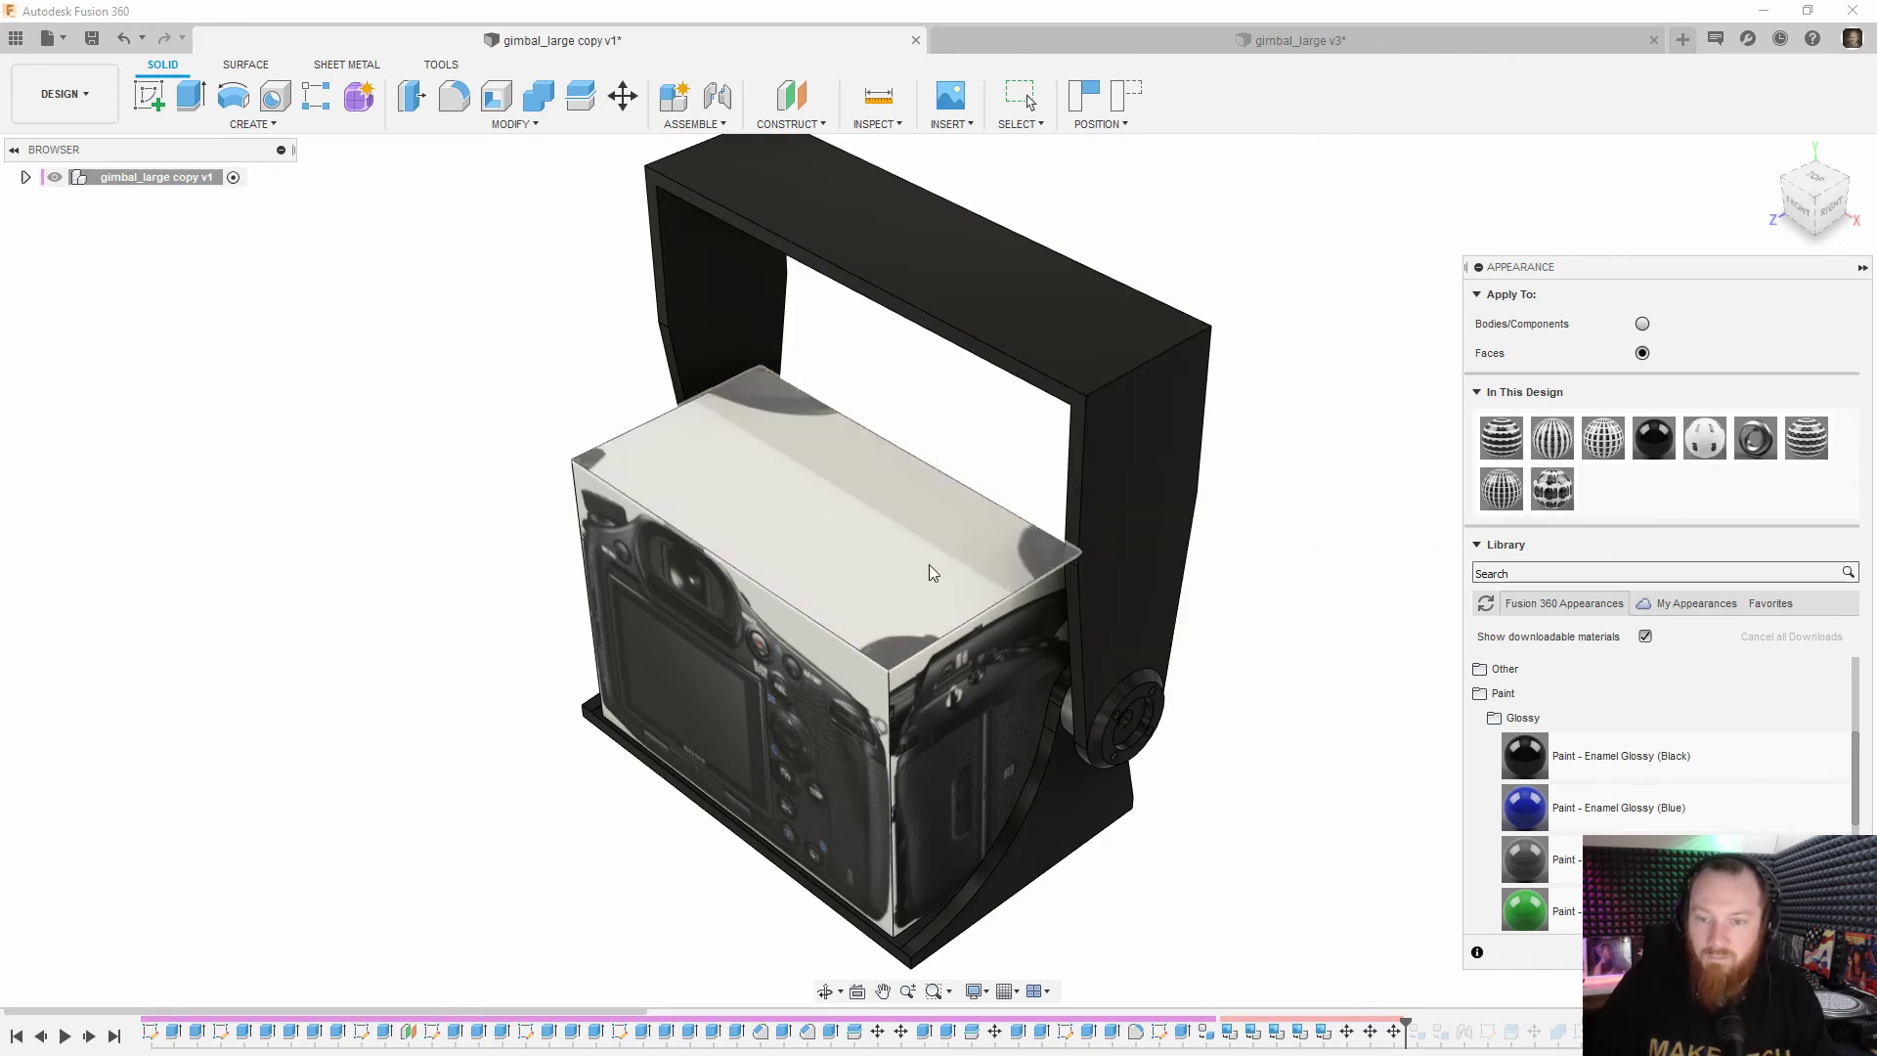
drag(917, 509, 1563, 496)
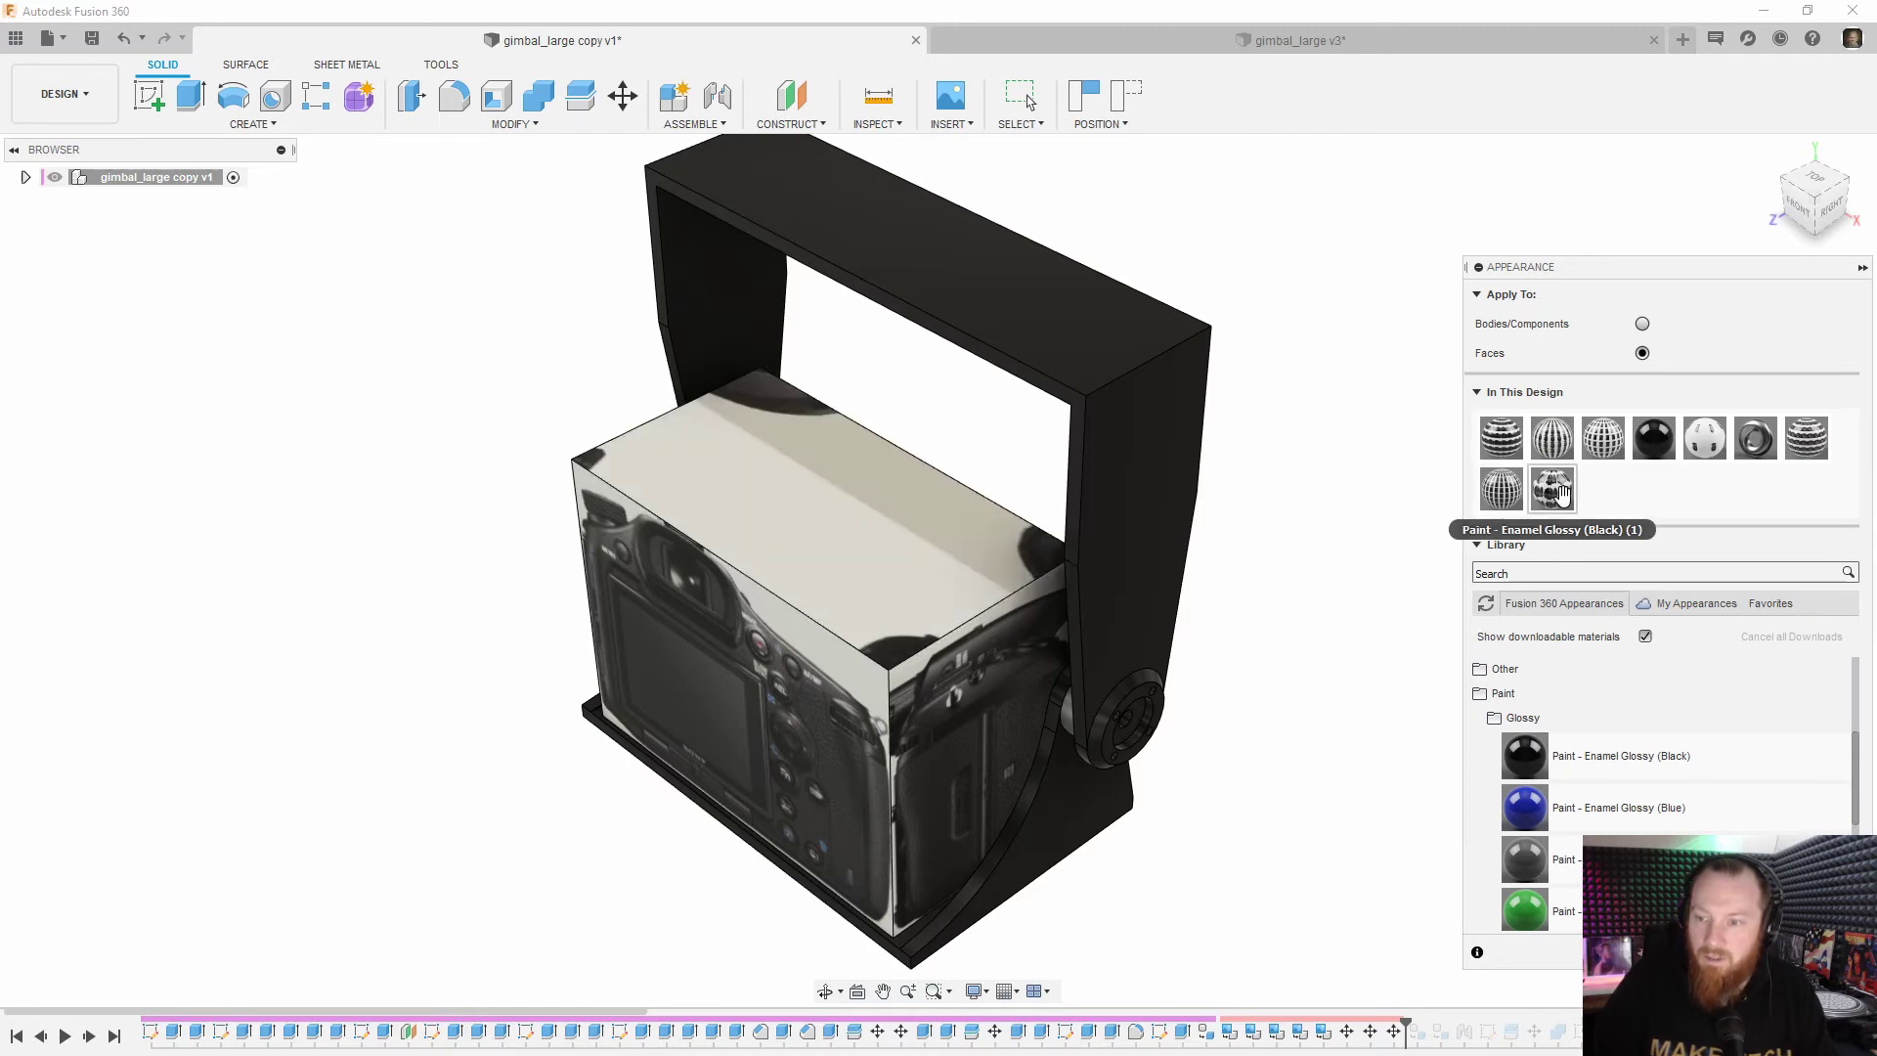
Edit the duplicated black paint appearance, setting its scale to 45 and its rotation to 90°
double_click(1556, 492)
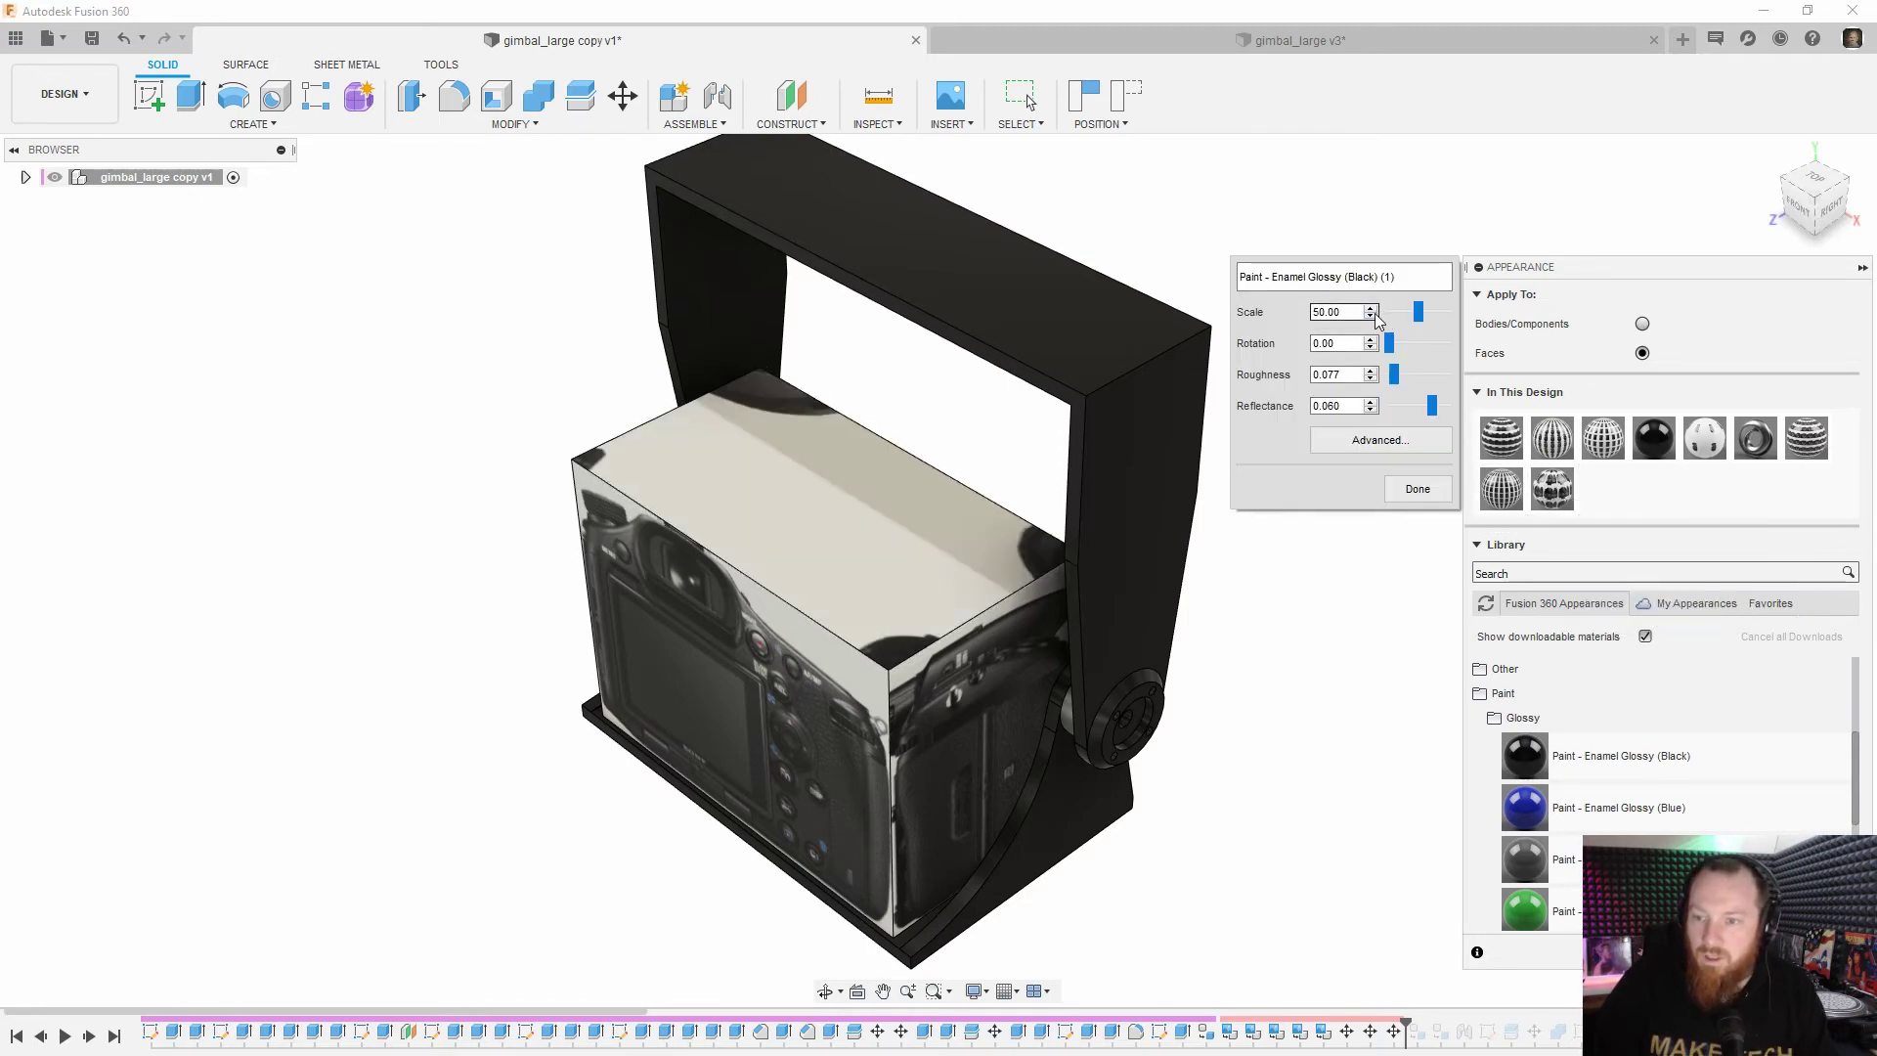
click(1371, 316)
click(1372, 316)
click(1371, 315)
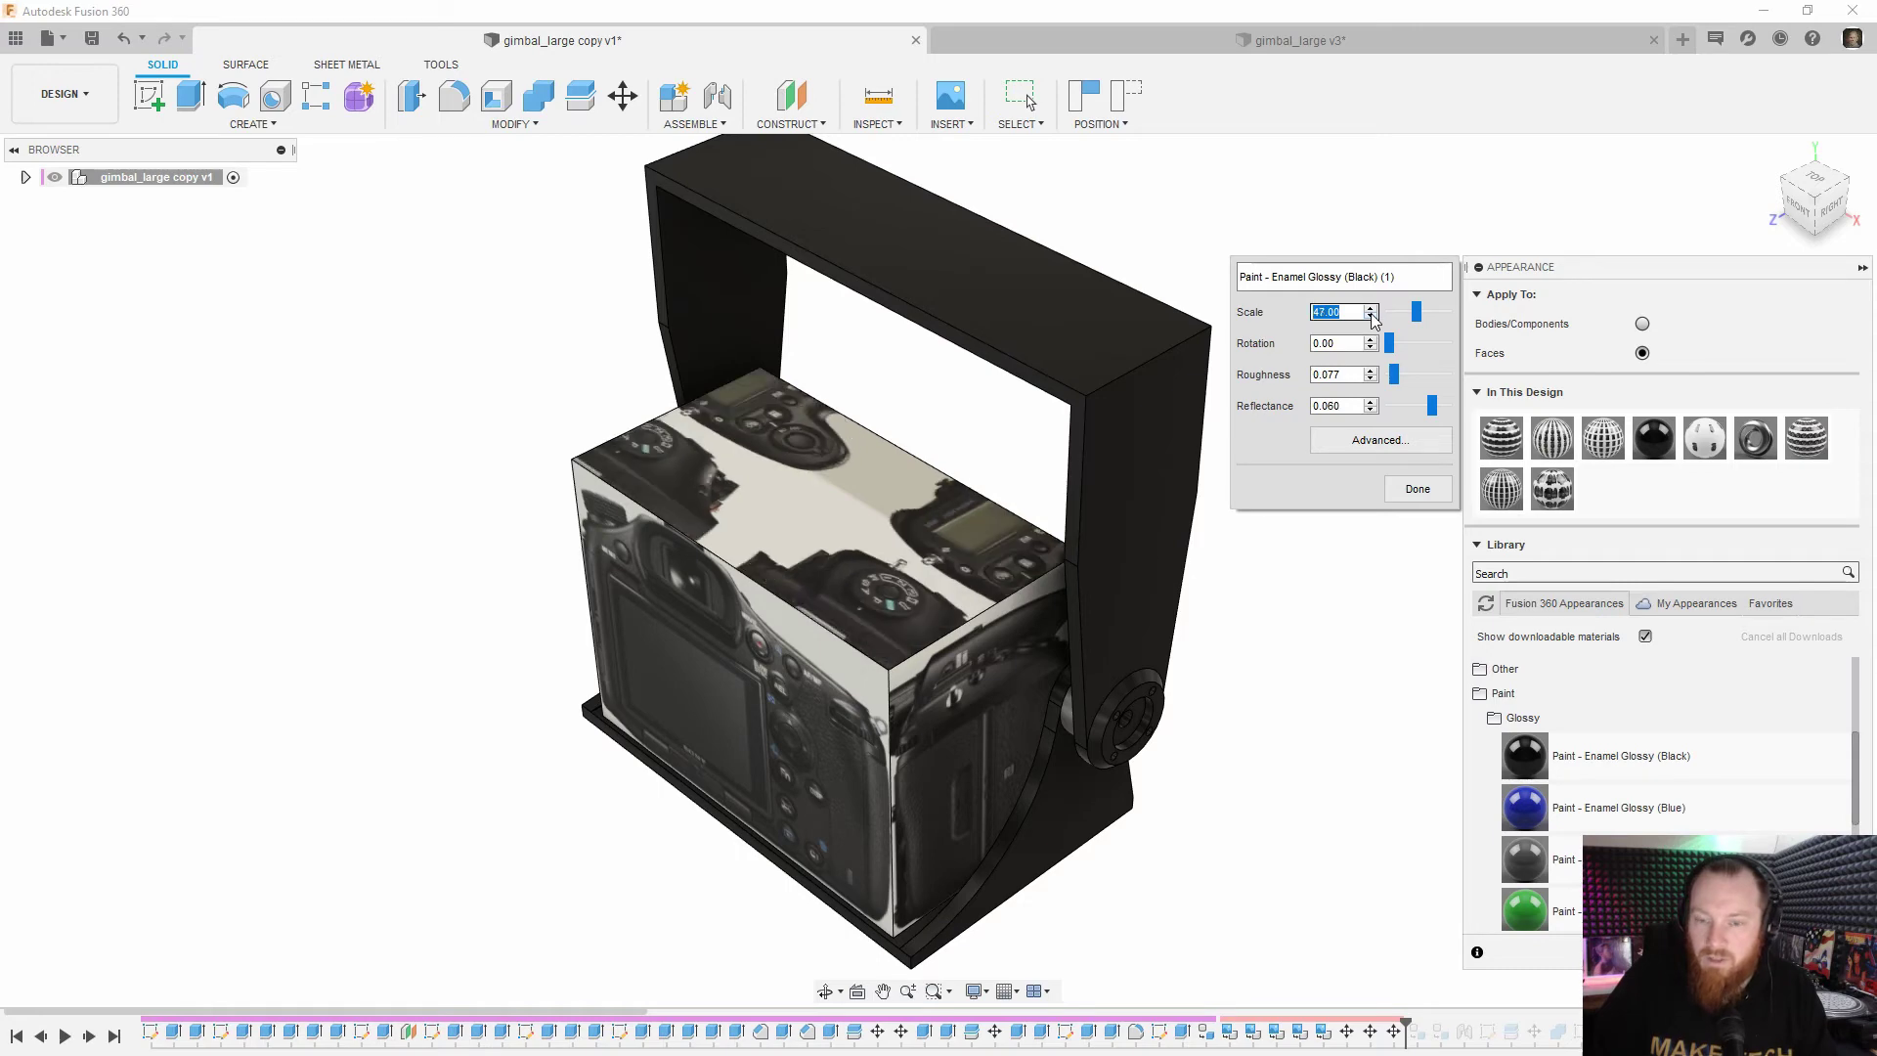
click(1372, 316)
click(1372, 316)
click(1372, 308)
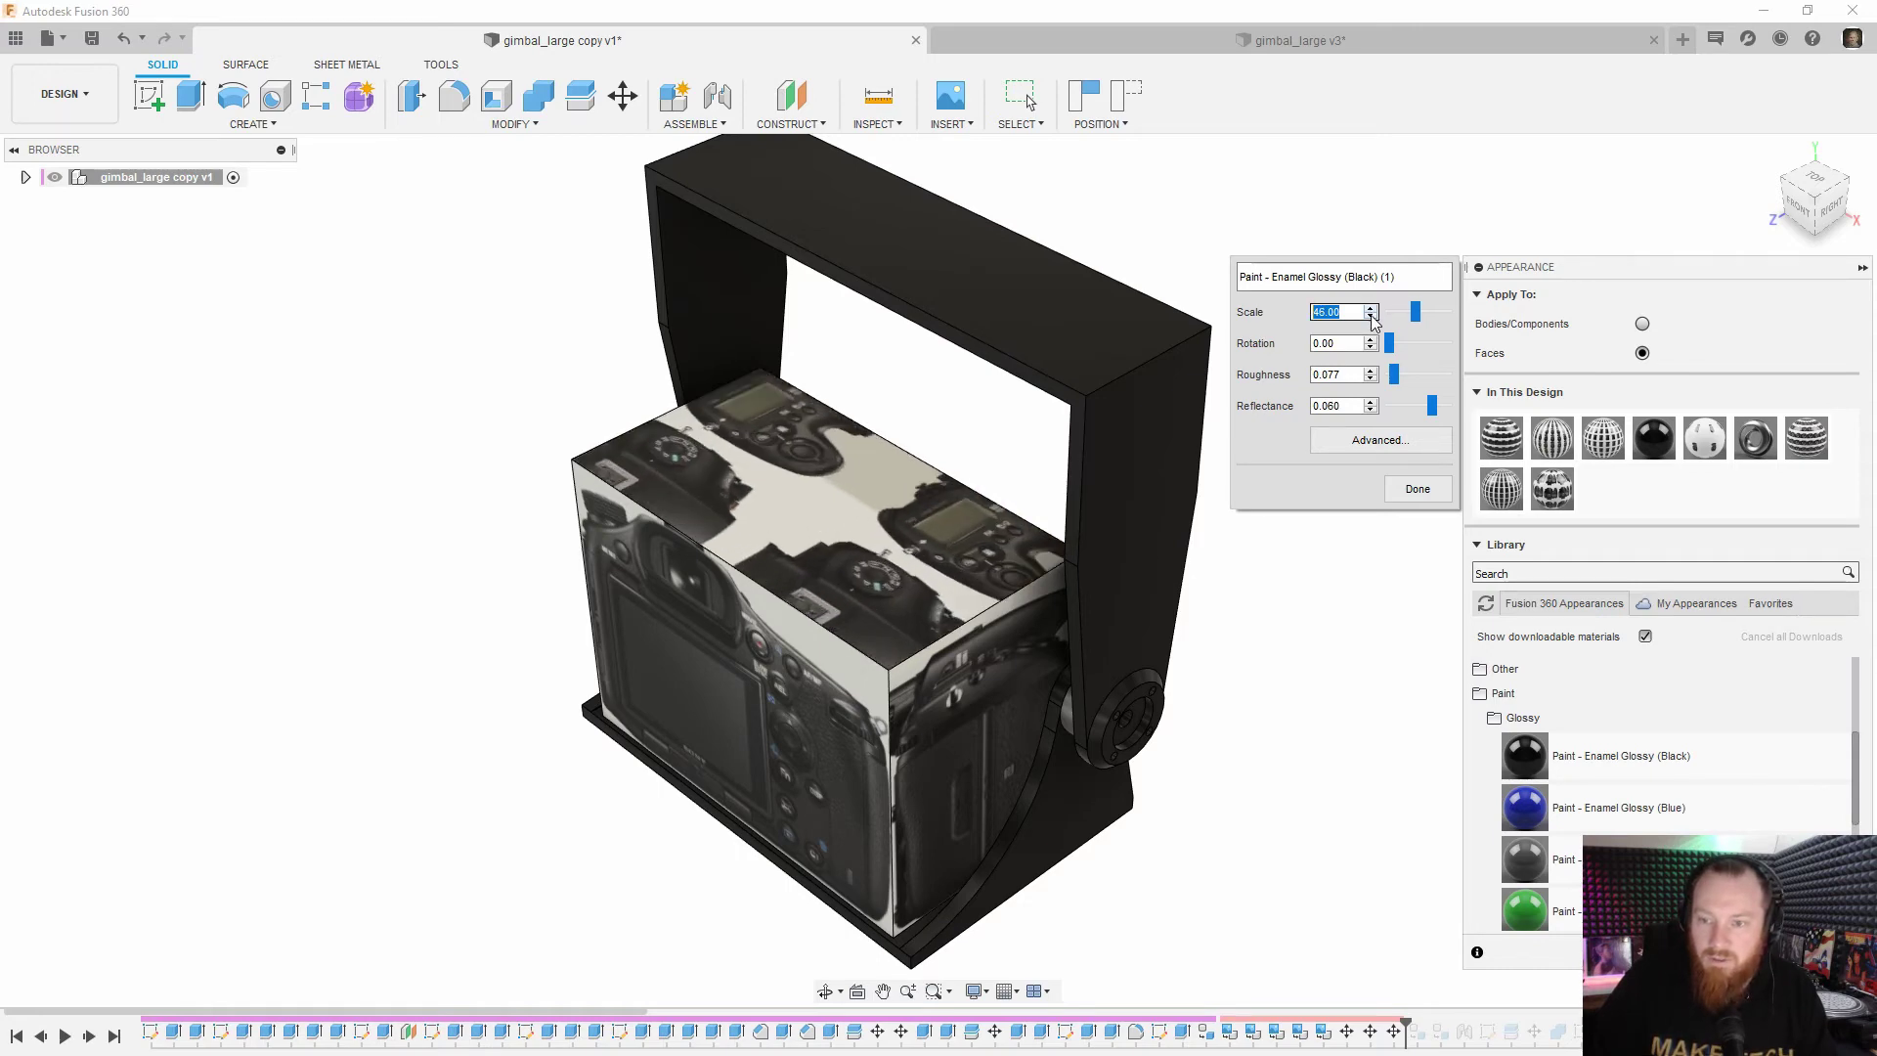
click(1372, 316)
key(Tab)
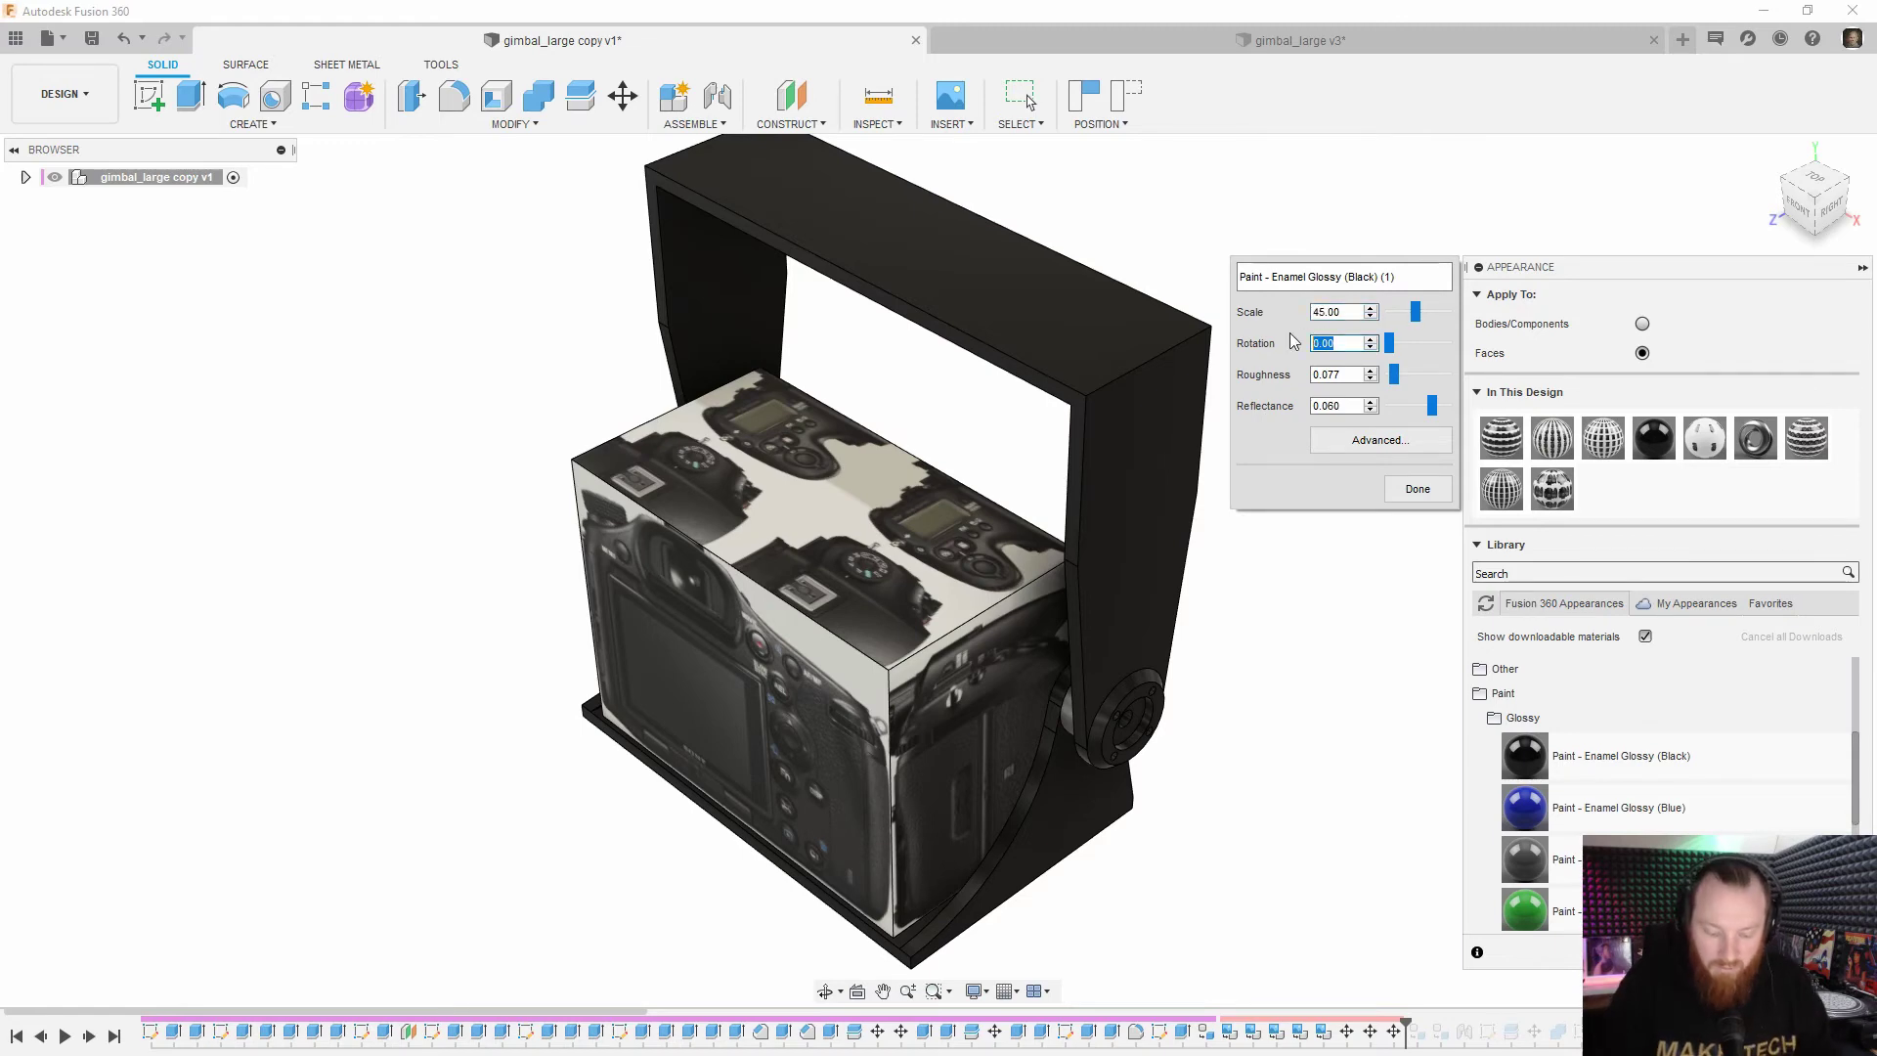
In the top.PNG texture's advanced parameters, set the offset to 299.97 mm in X and 71.37 mm in Y and the sample size to 500 mm
click(1380, 440)
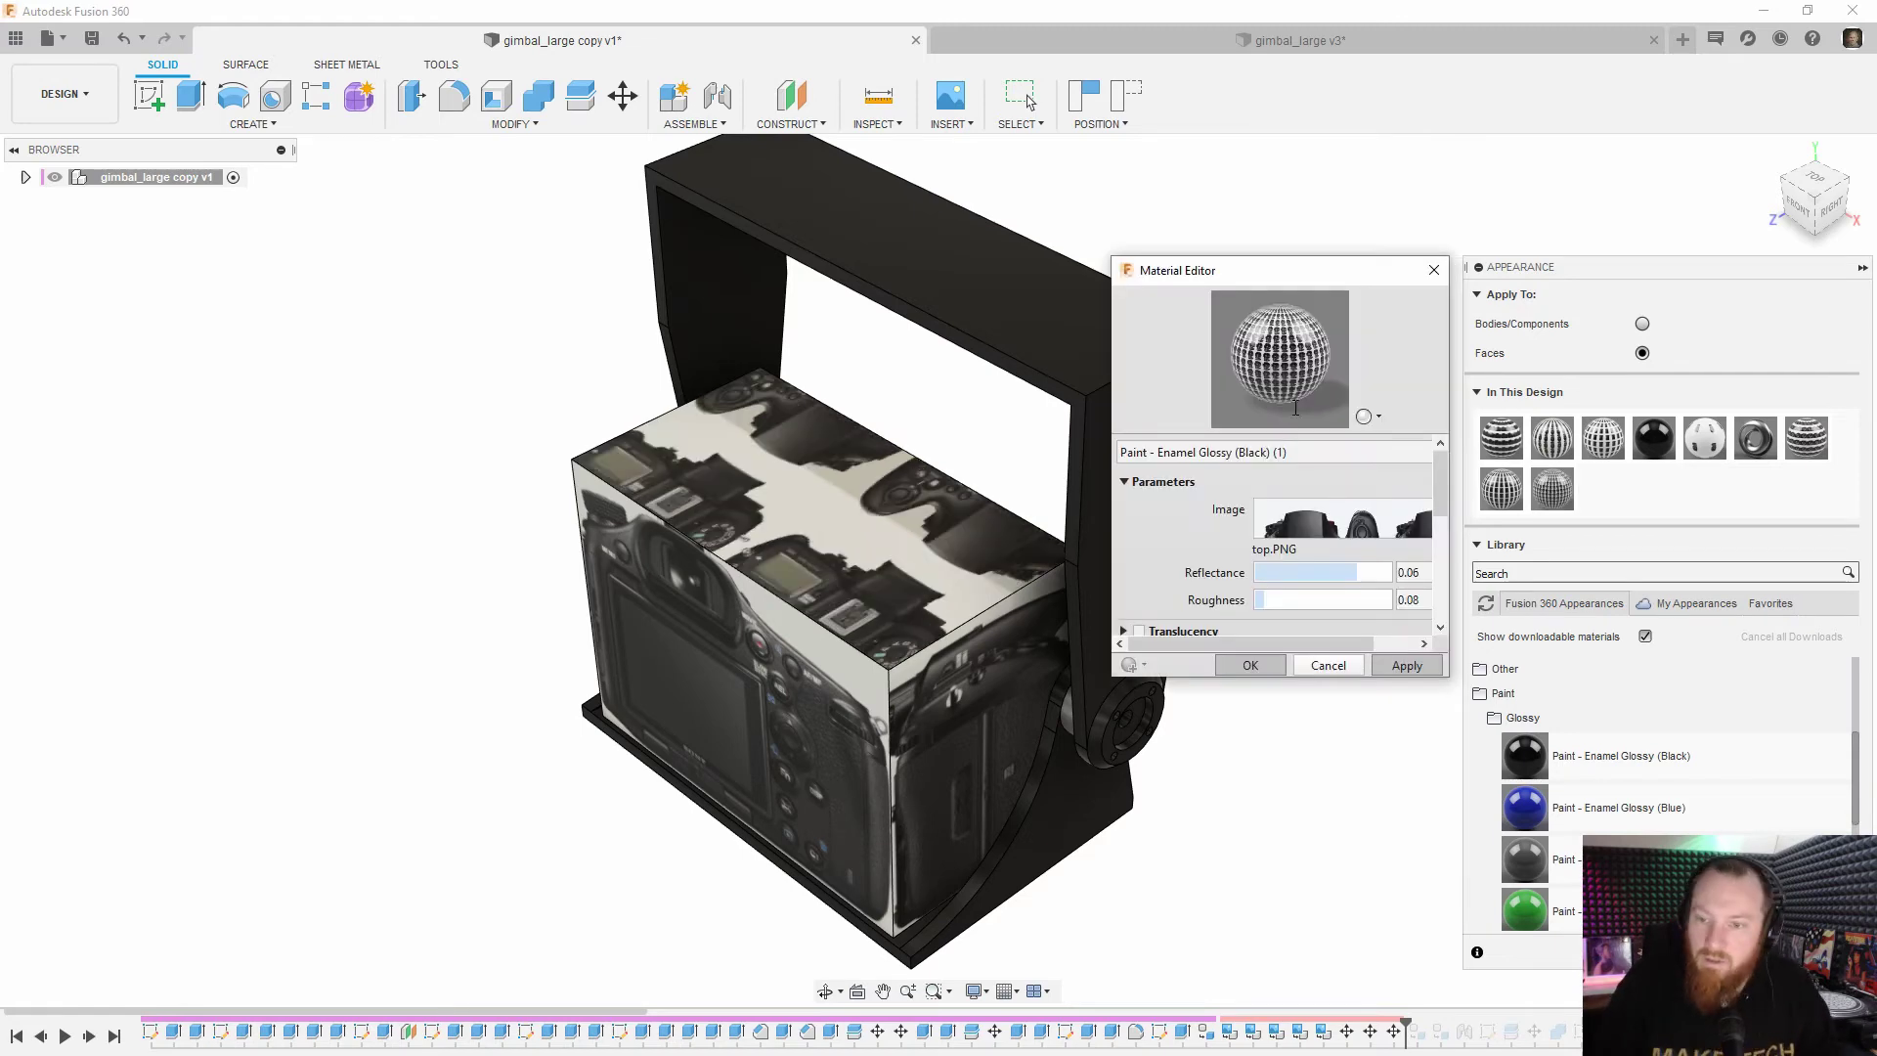
click(1322, 527)
drag(1336, 375, 1065, 75)
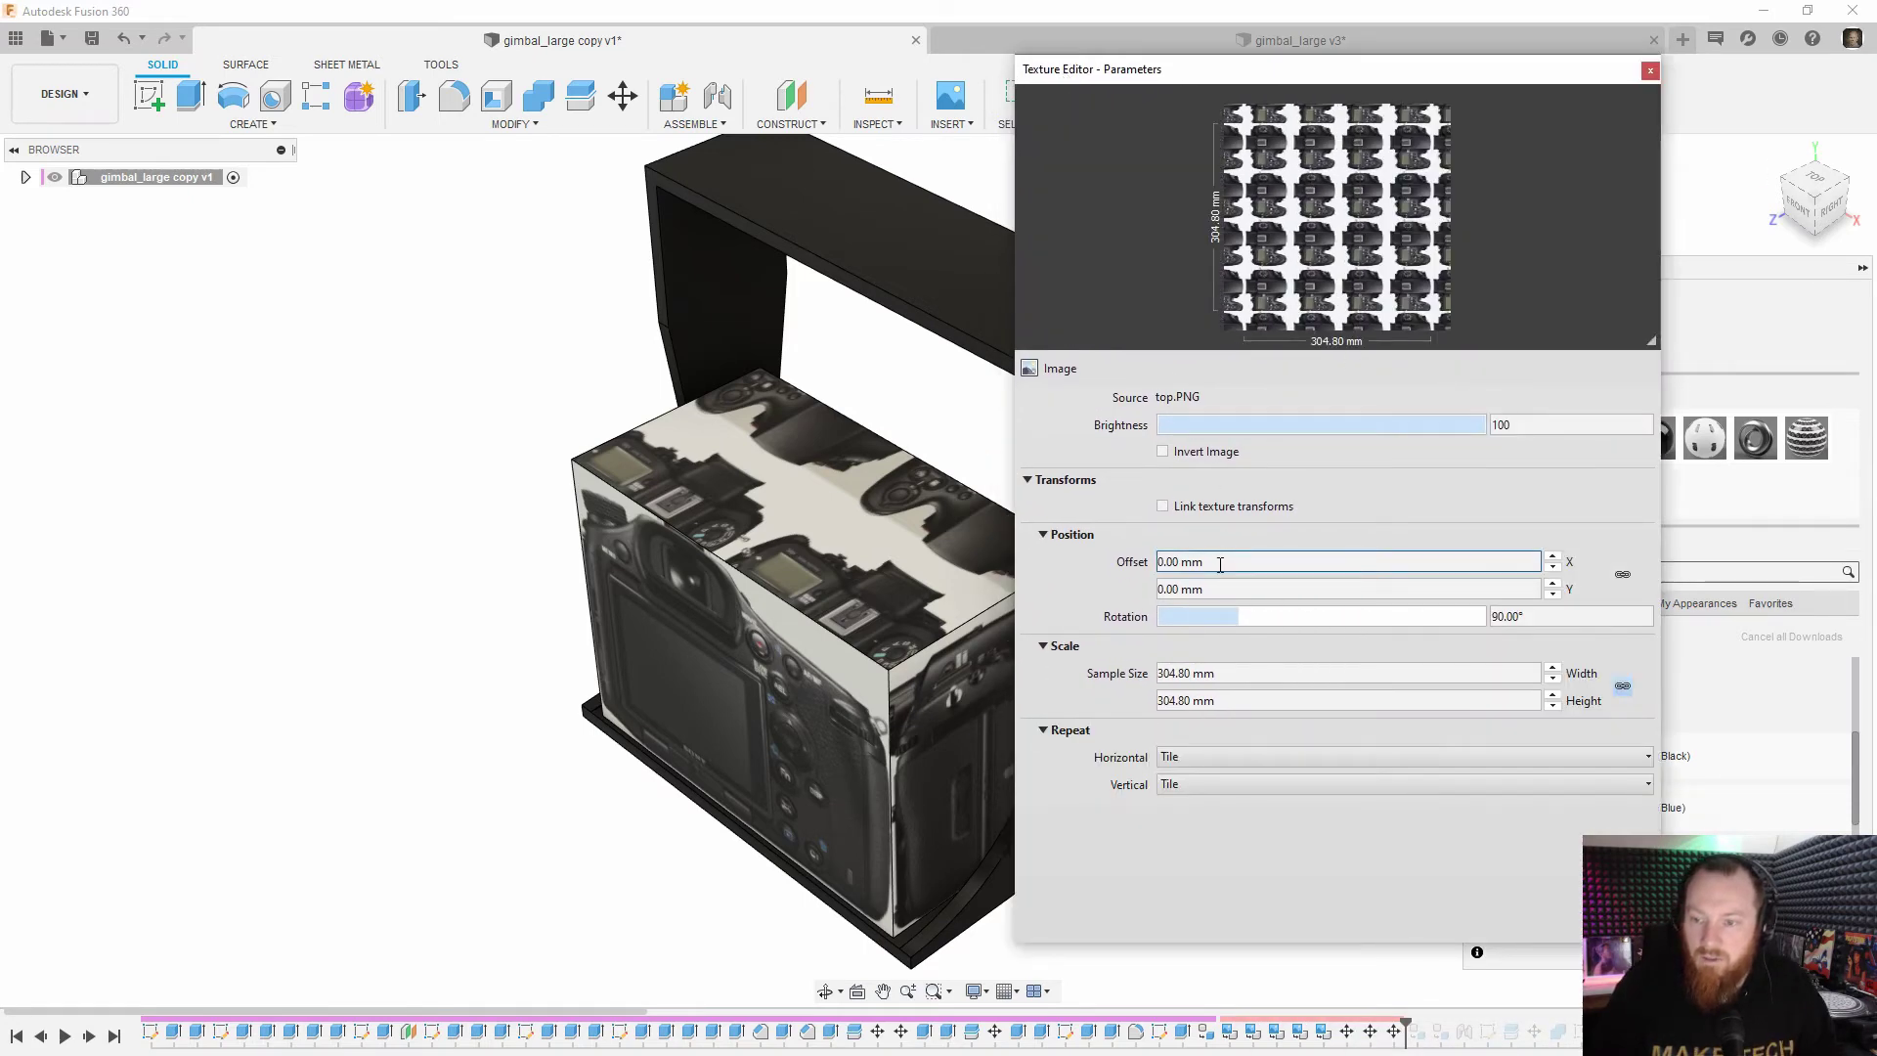
click(1186, 561)
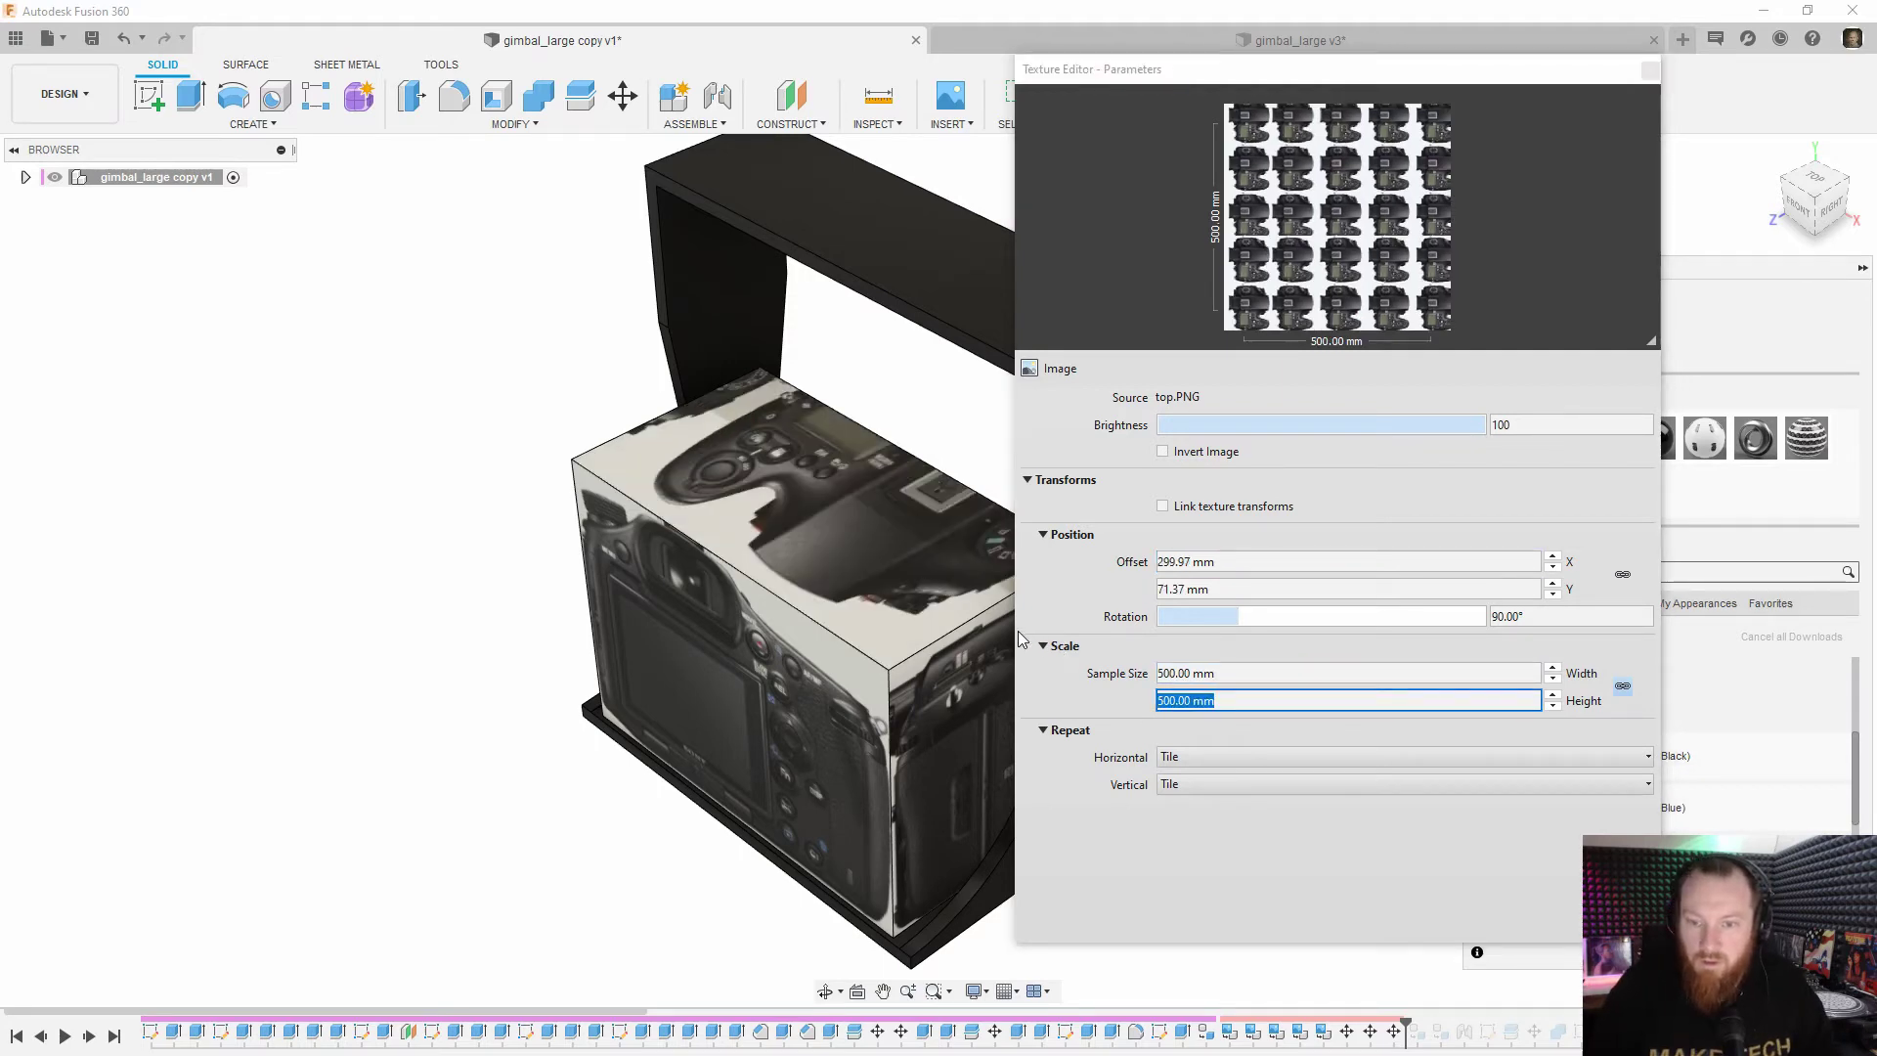
middle_drag(905, 561, 830, 555)
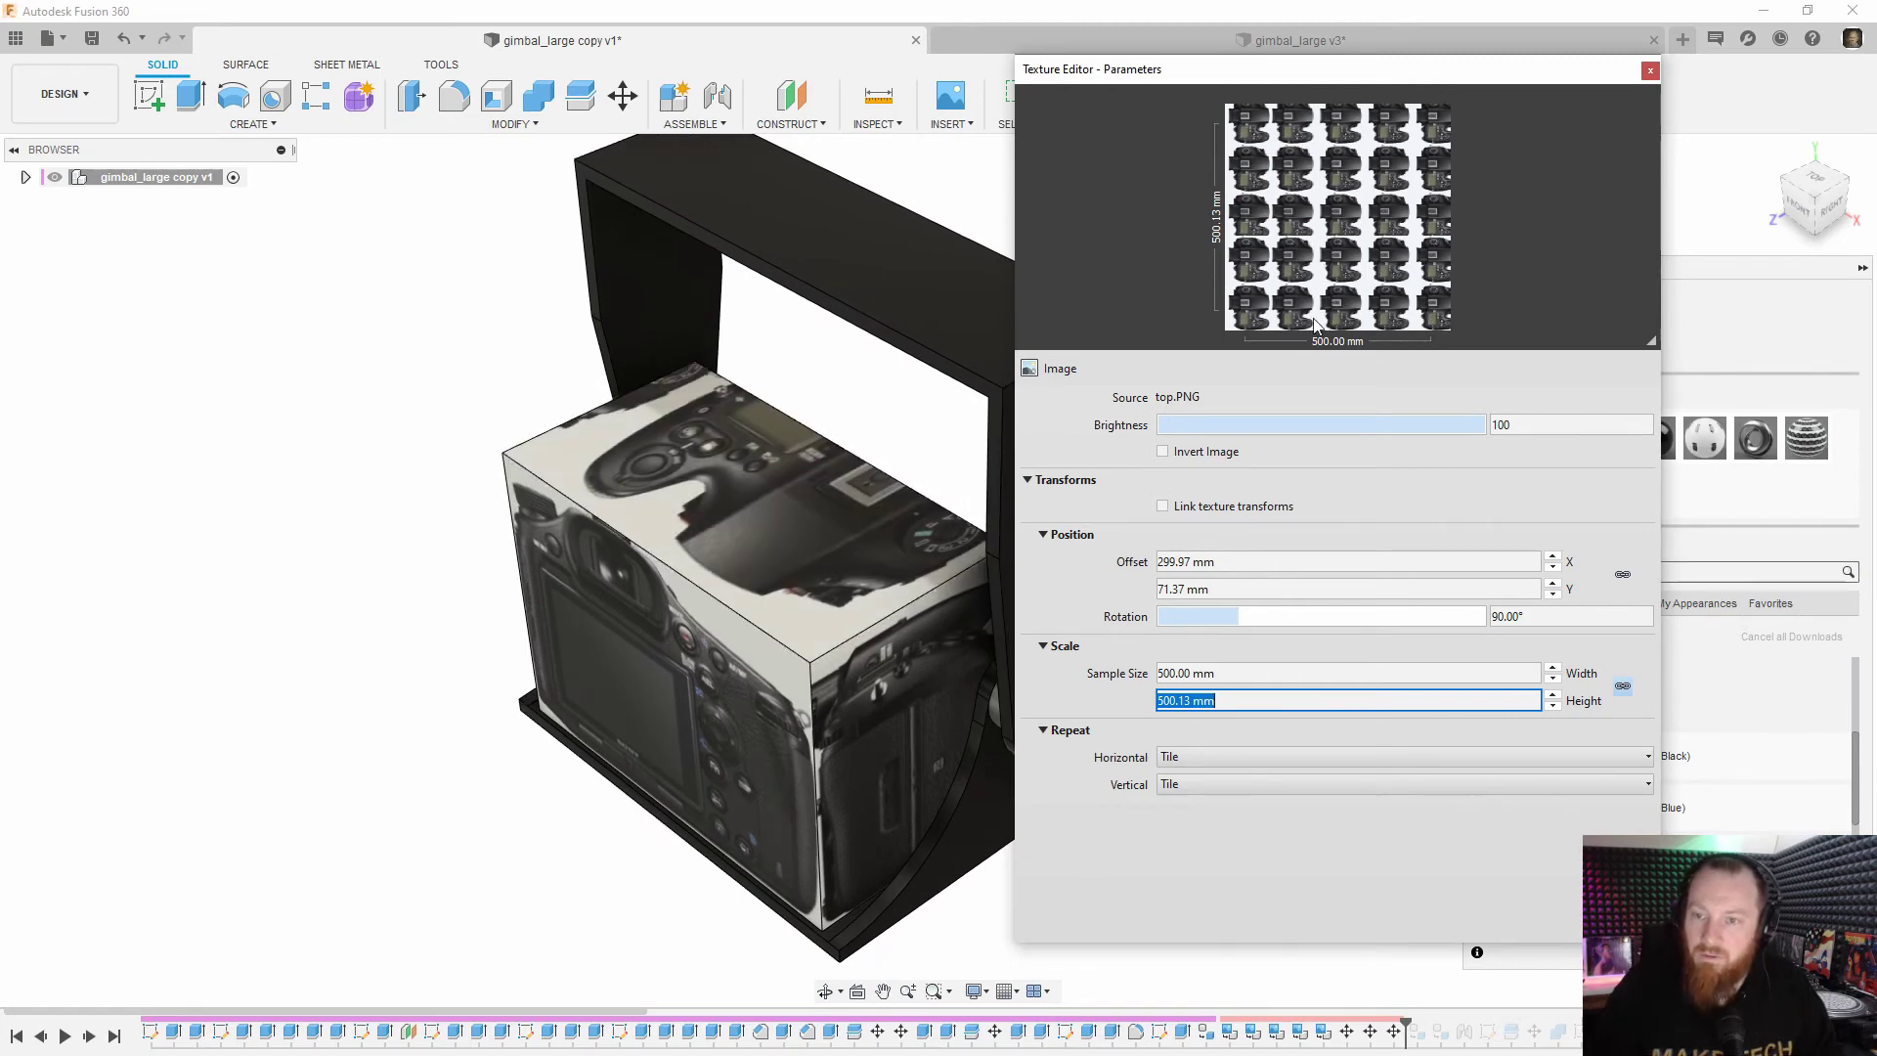
click(1651, 70)
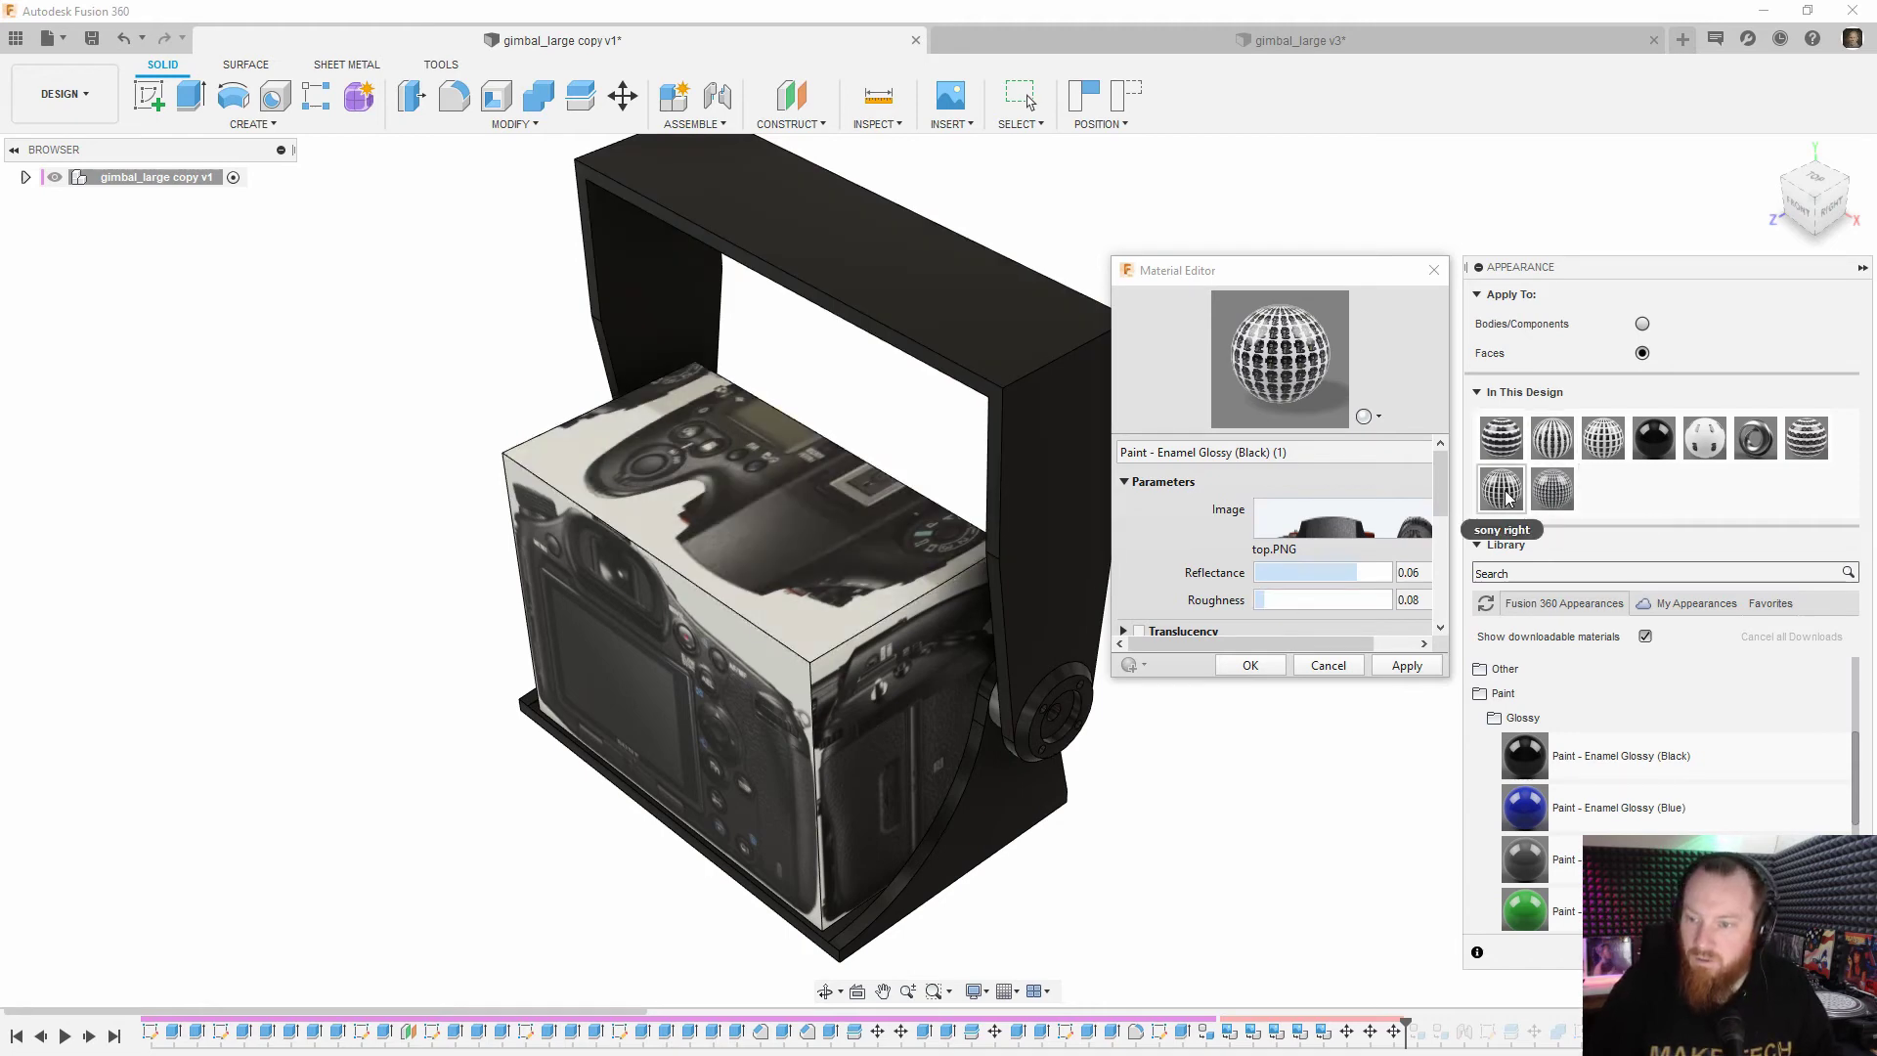
Replace the top face's appearance with the ready-made camera-top image appearance already in the design
drag(1555, 442, 808, 501)
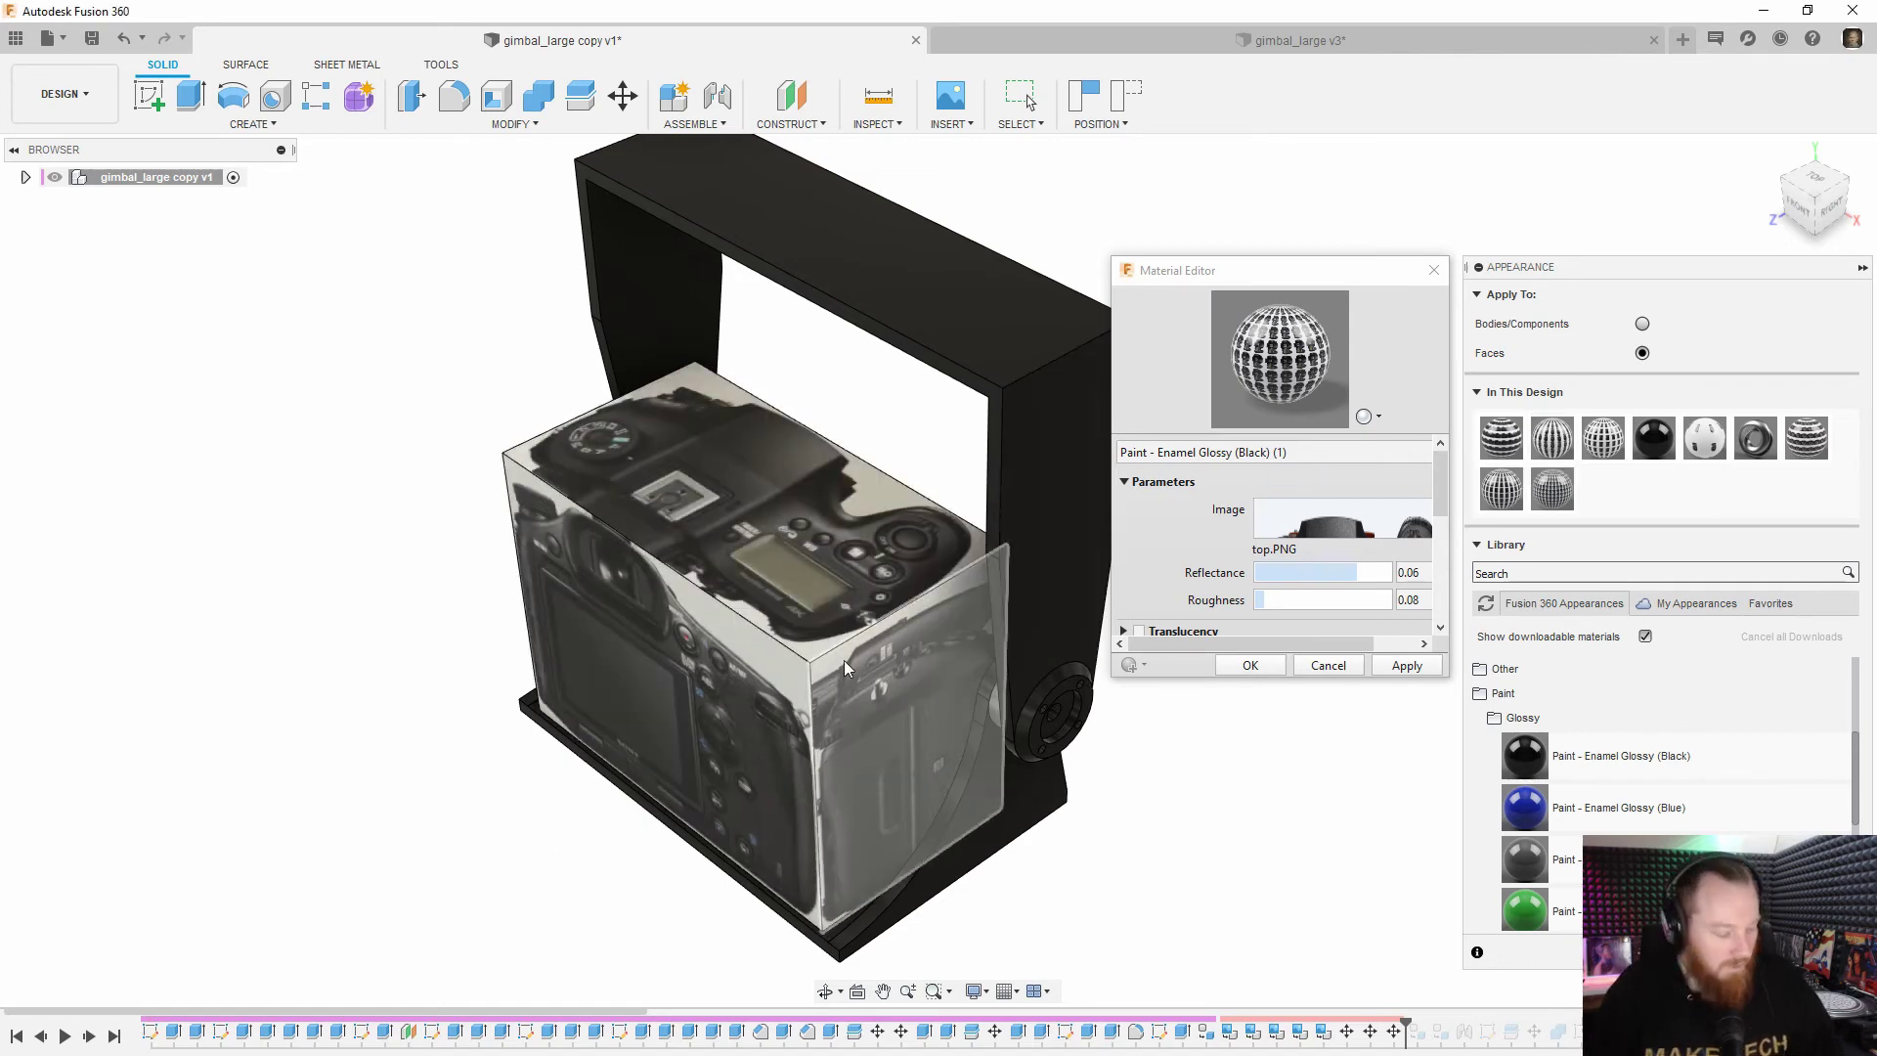
Examine how the camera images fit the right, left, front, back and top faces of the box
shift+middle_drag(886, 620, 797, 559)
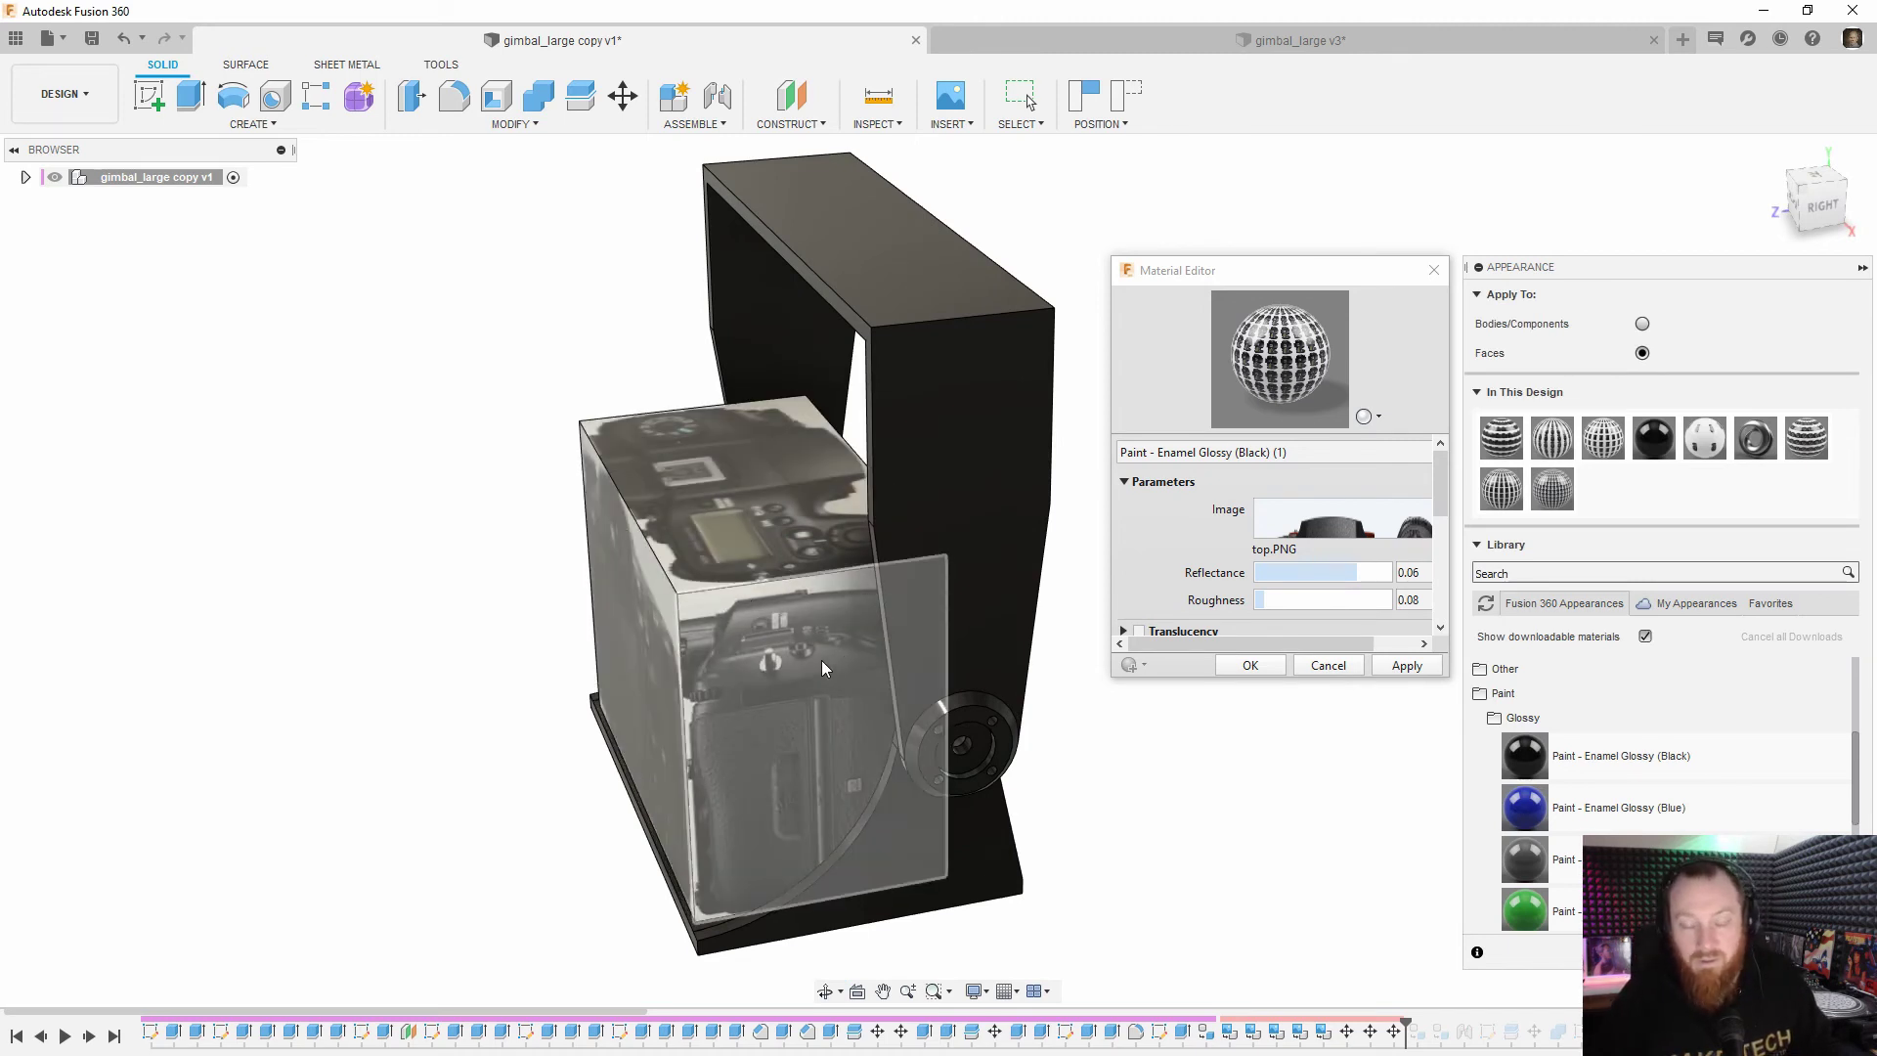
shift+middle_drag(814, 677, 890, 694)
shift+middle_drag(599, 550, 822, 722)
scroll(790, 728, up, 2)
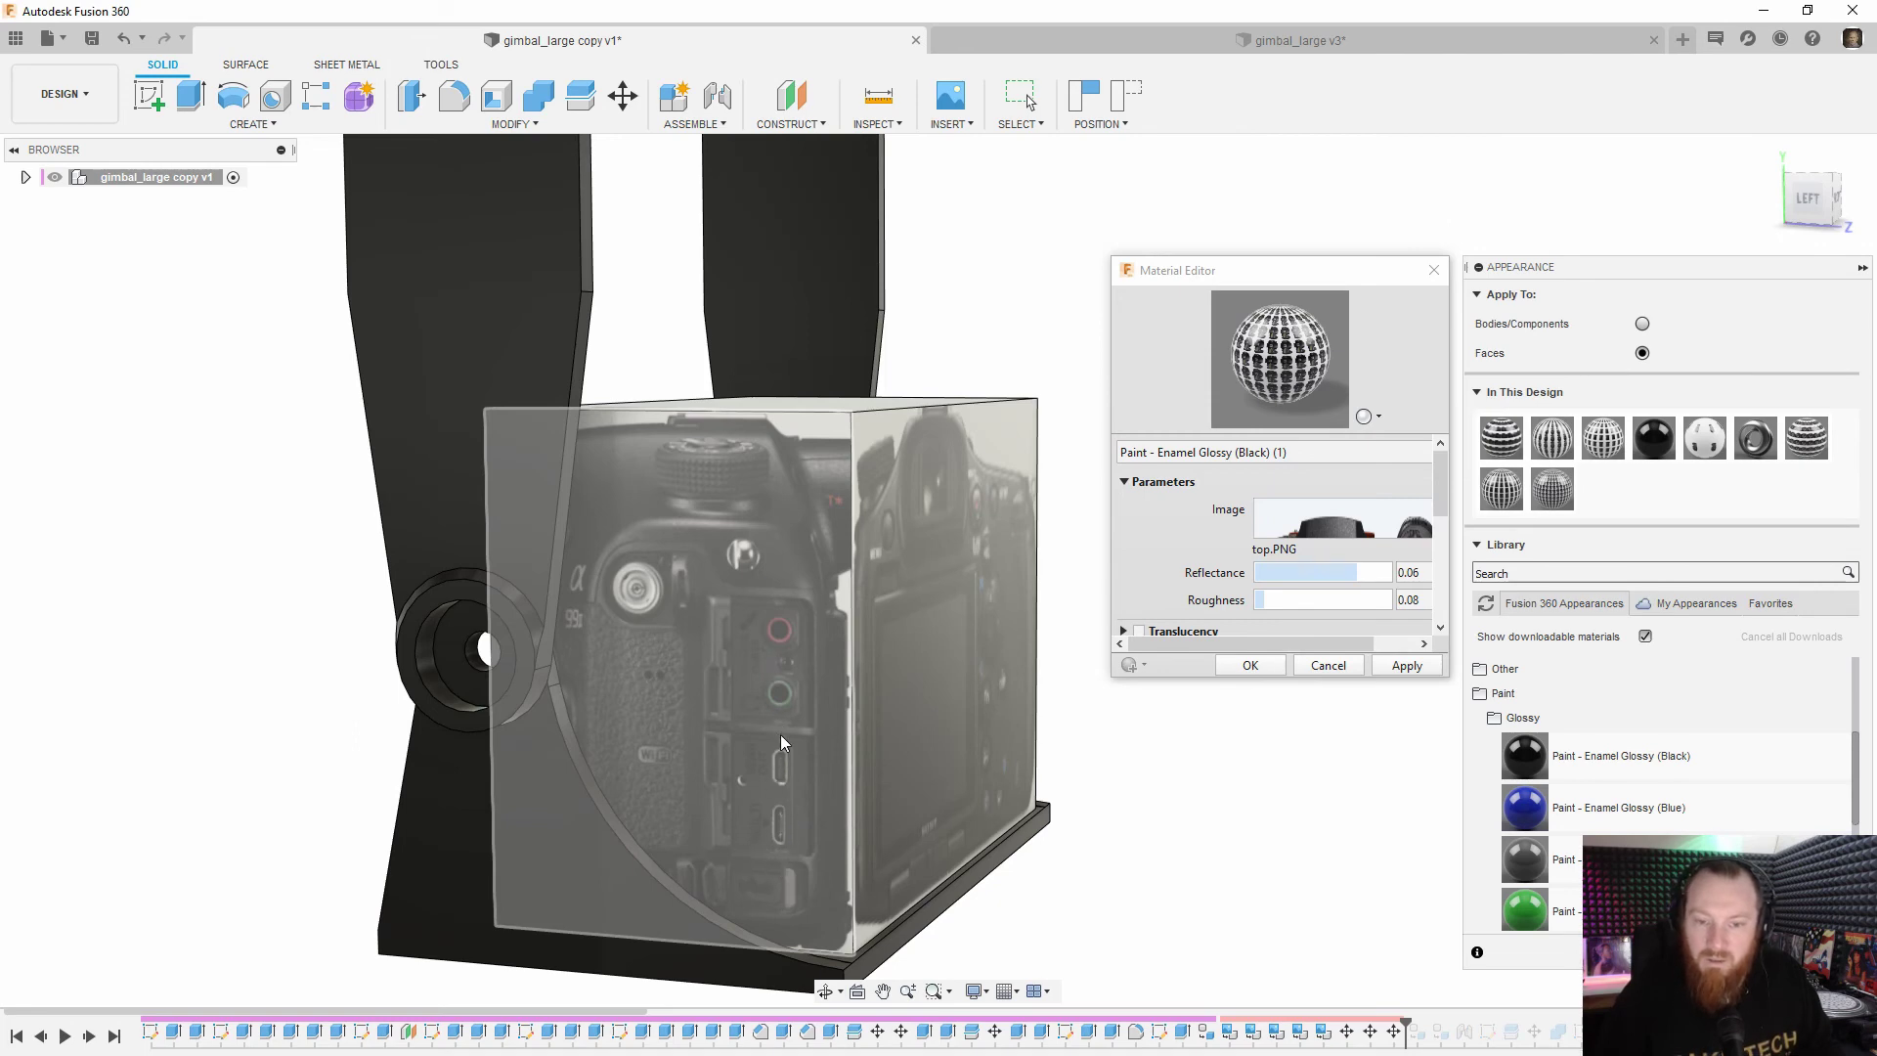
shift+middle_drag(783, 663, 555, 692)
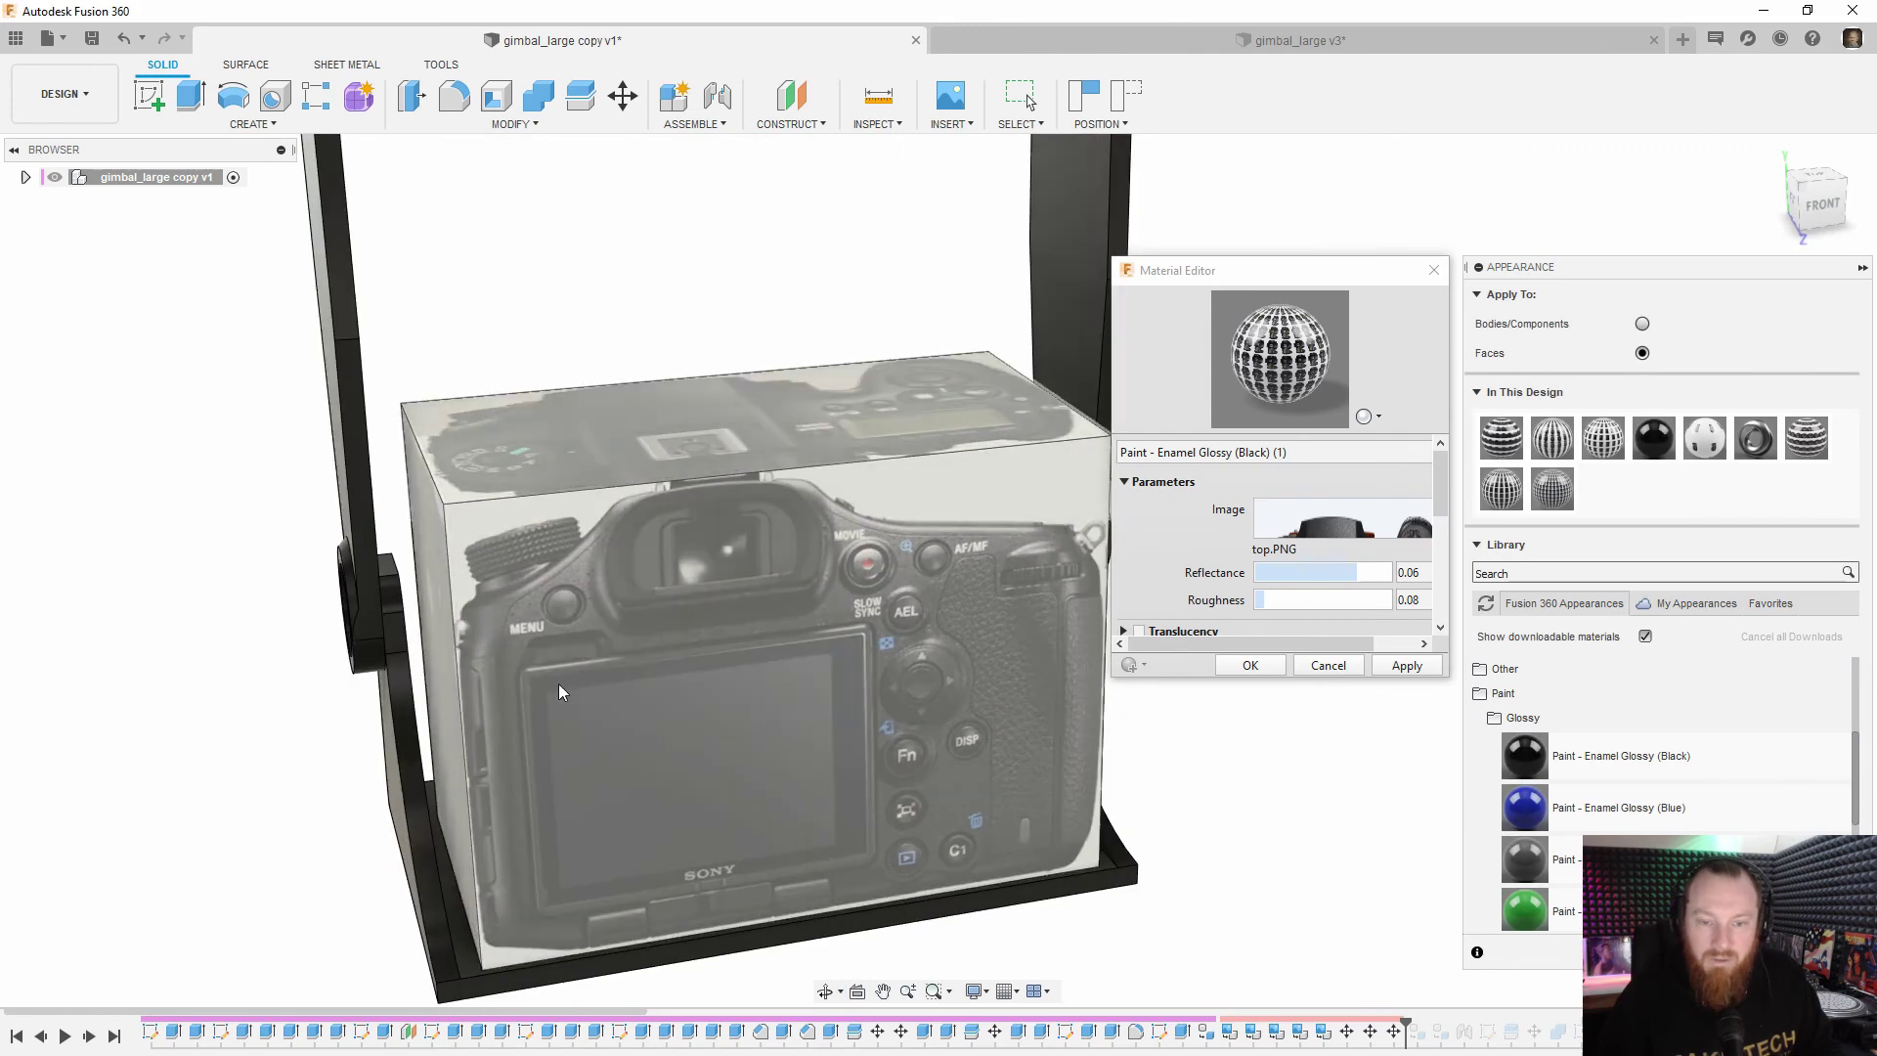
scroll(473, 682, down, 2)
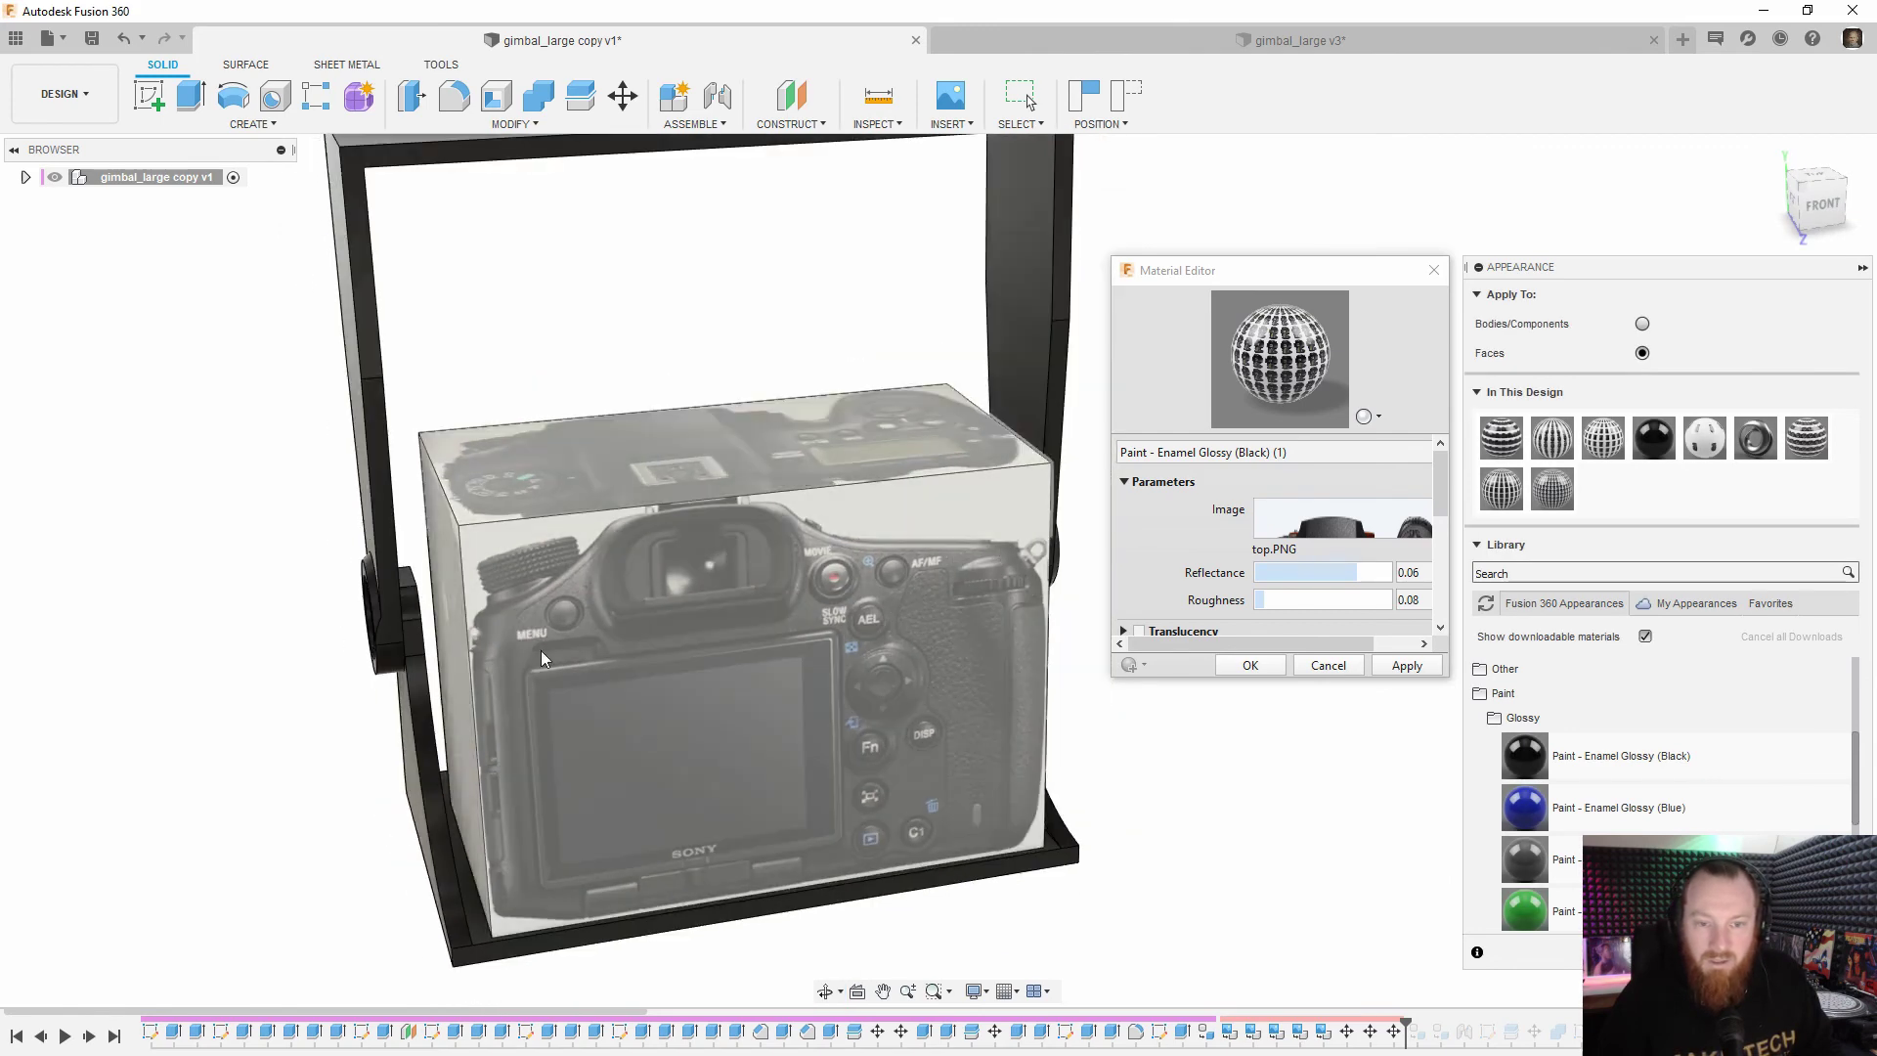
shift+middle_drag(573, 700, 888, 678)
scroll(582, 707, down, 2)
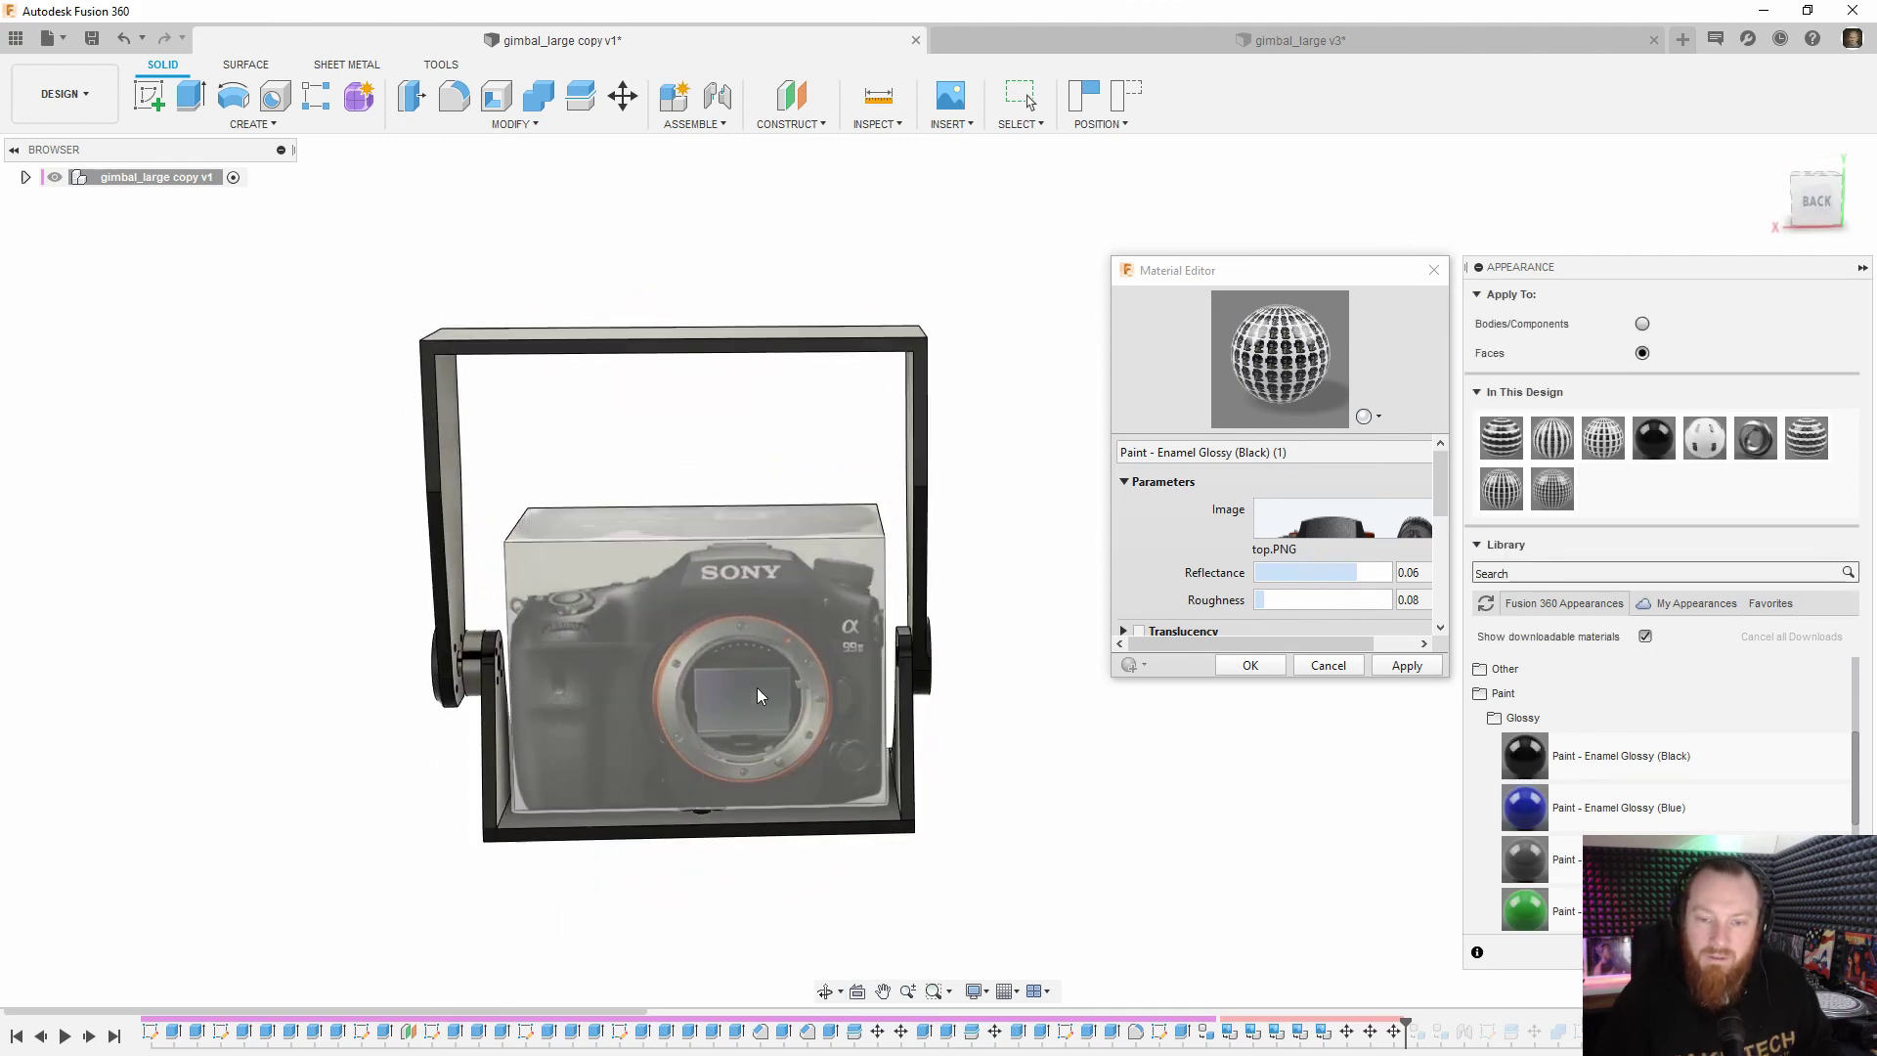
mouse_move(757, 687)
shift+middle_down()
mouse_move(802, 697)
mouse_move(773, 688)
shift+middle_up()
scroll(802, 700, up, 3)
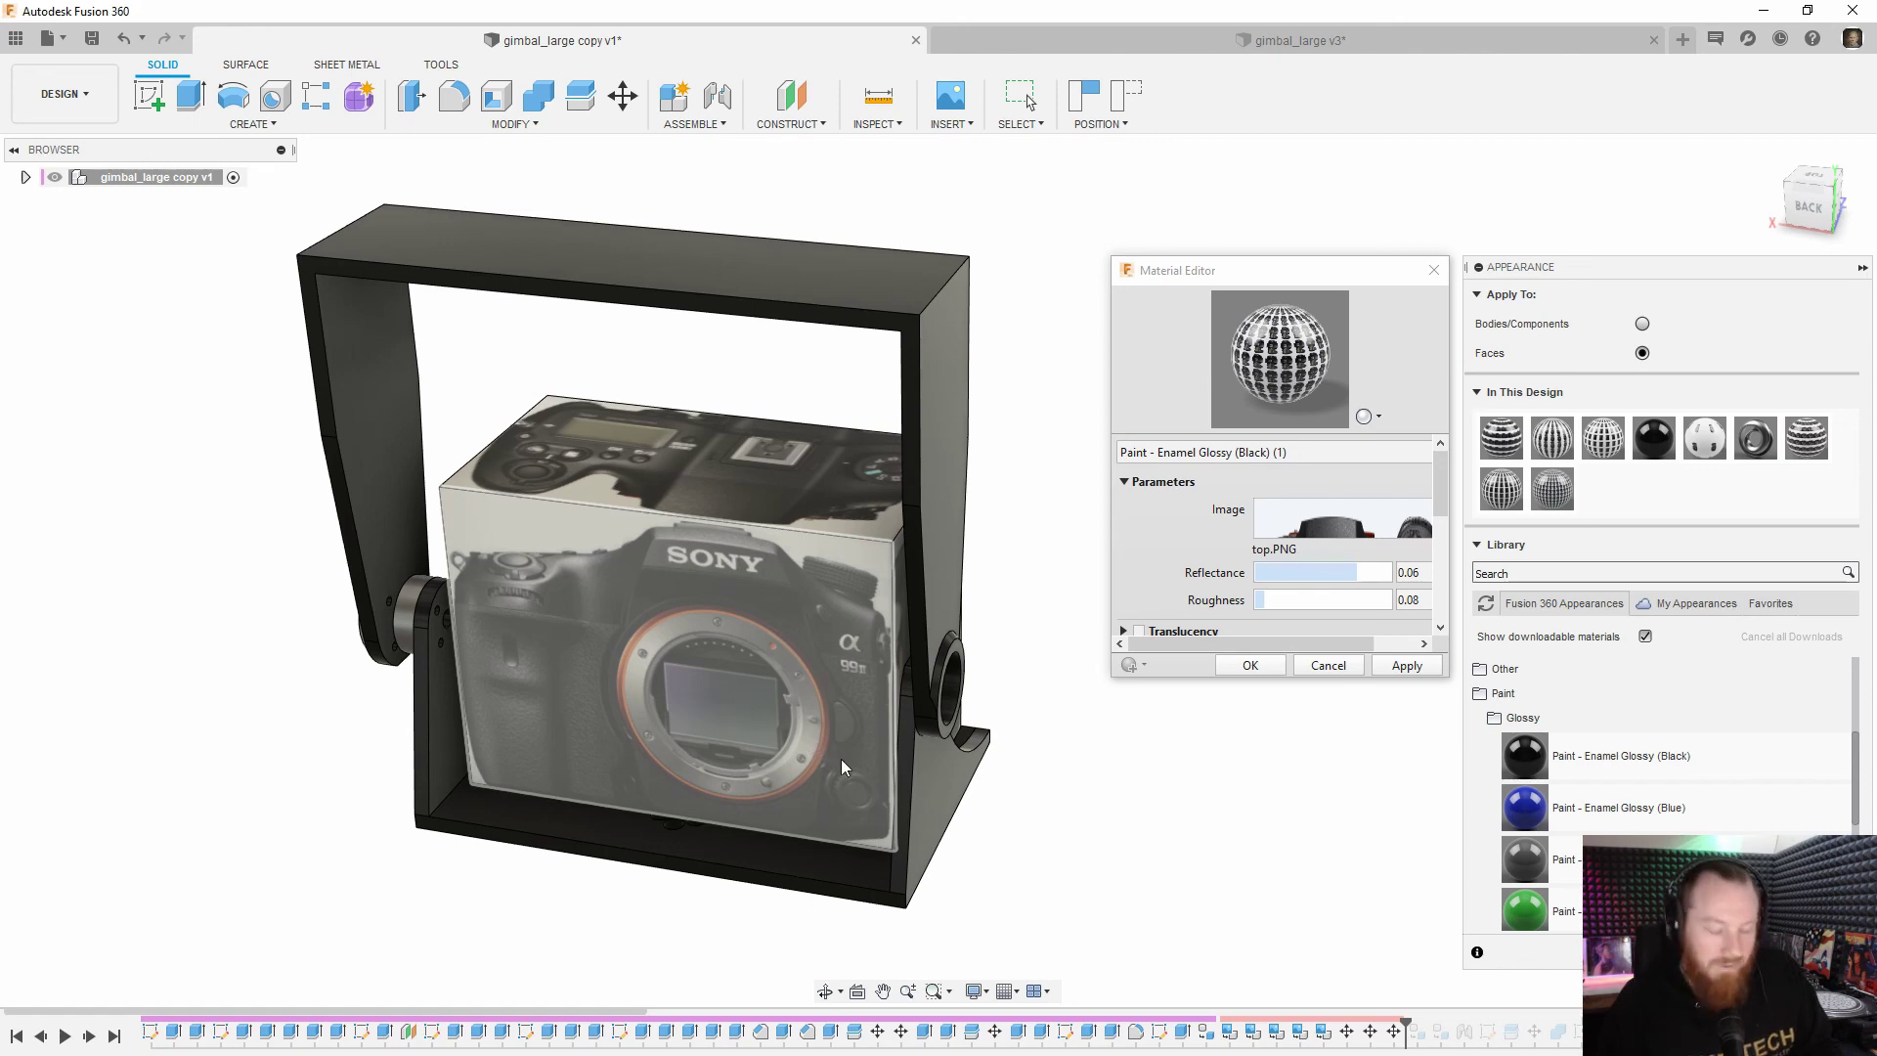
shift+middle_drag(831, 754, 914, 726)
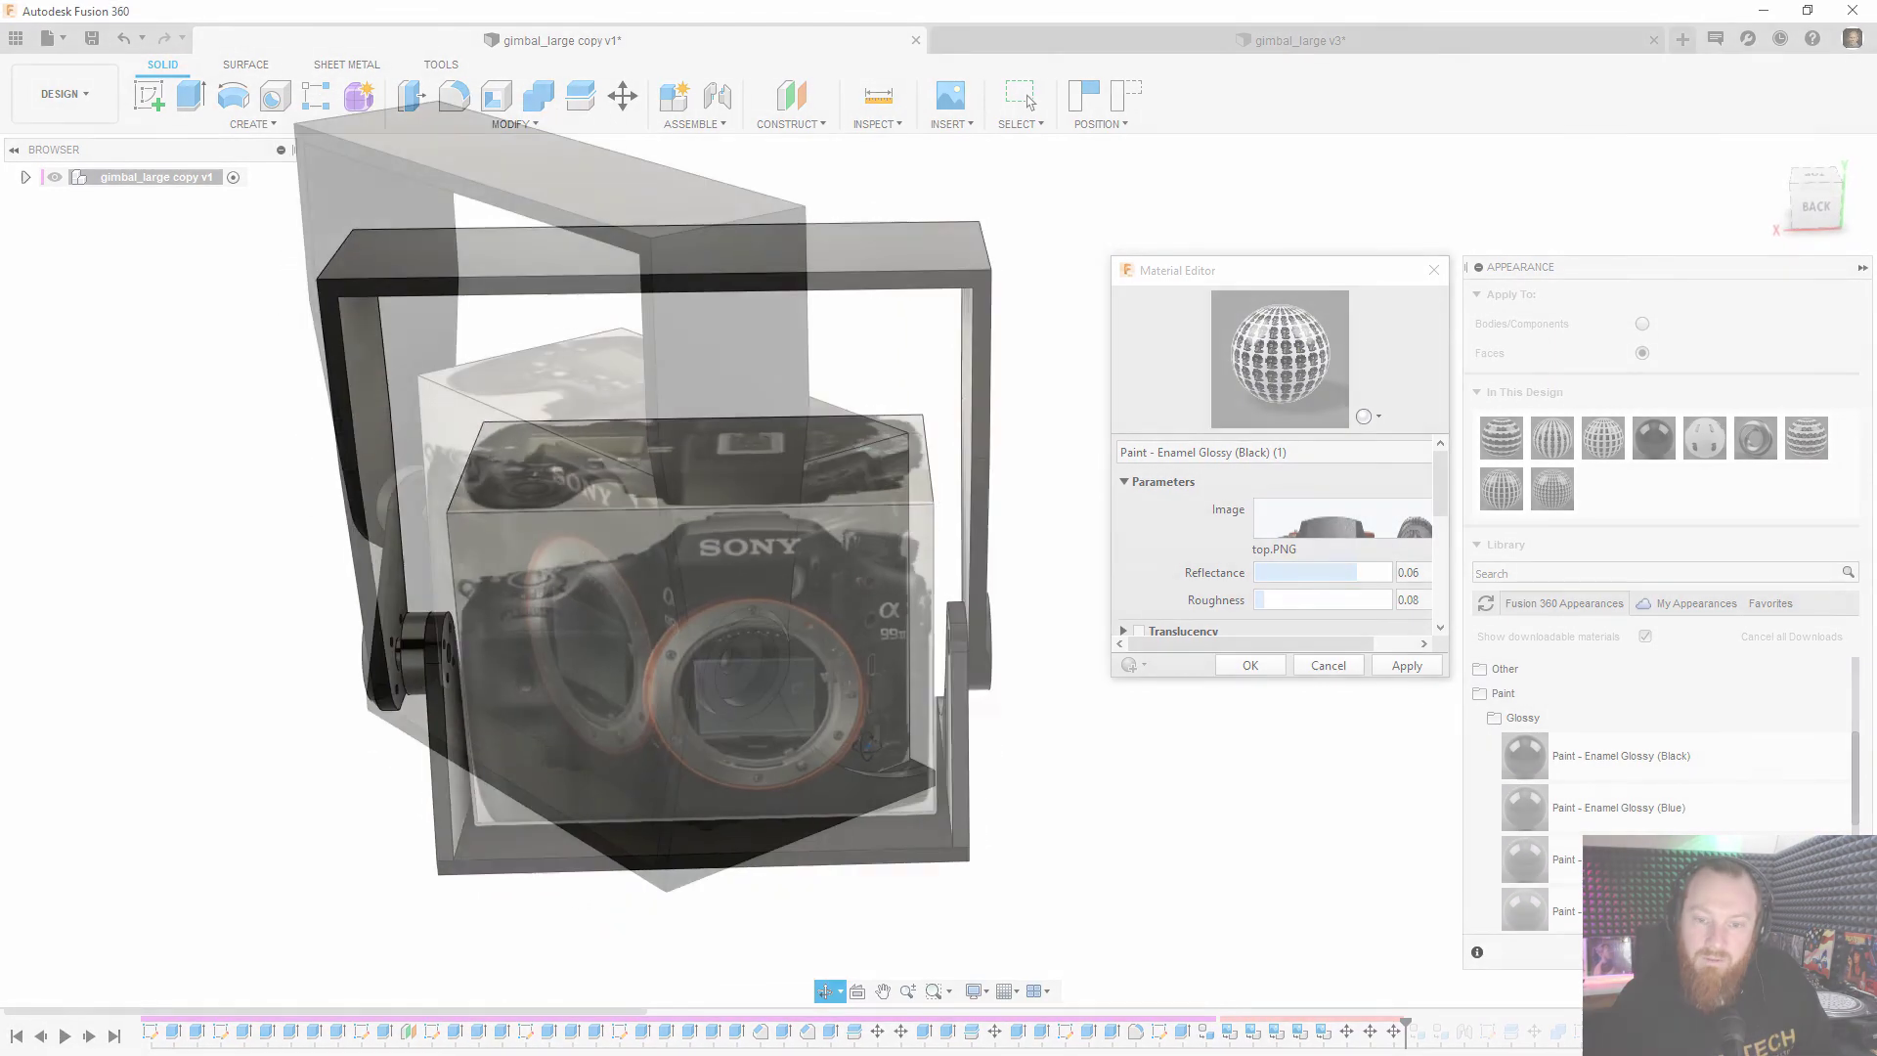